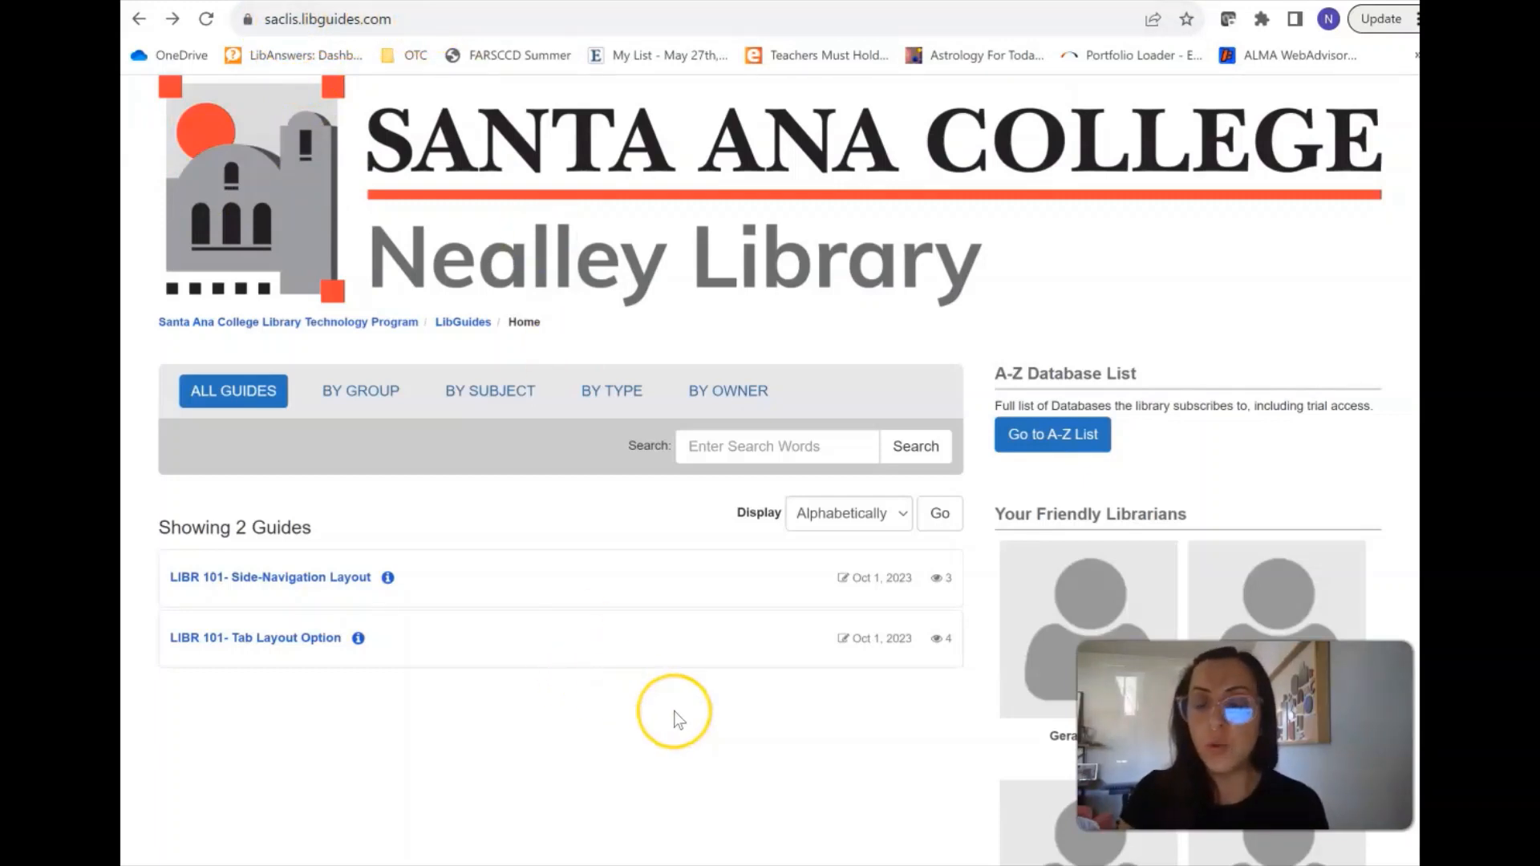
Go from the library's public LibGuides homepage to the LibApps login.
scroll(677, 714, down, 5)
scroll(673, 711, down, 2)
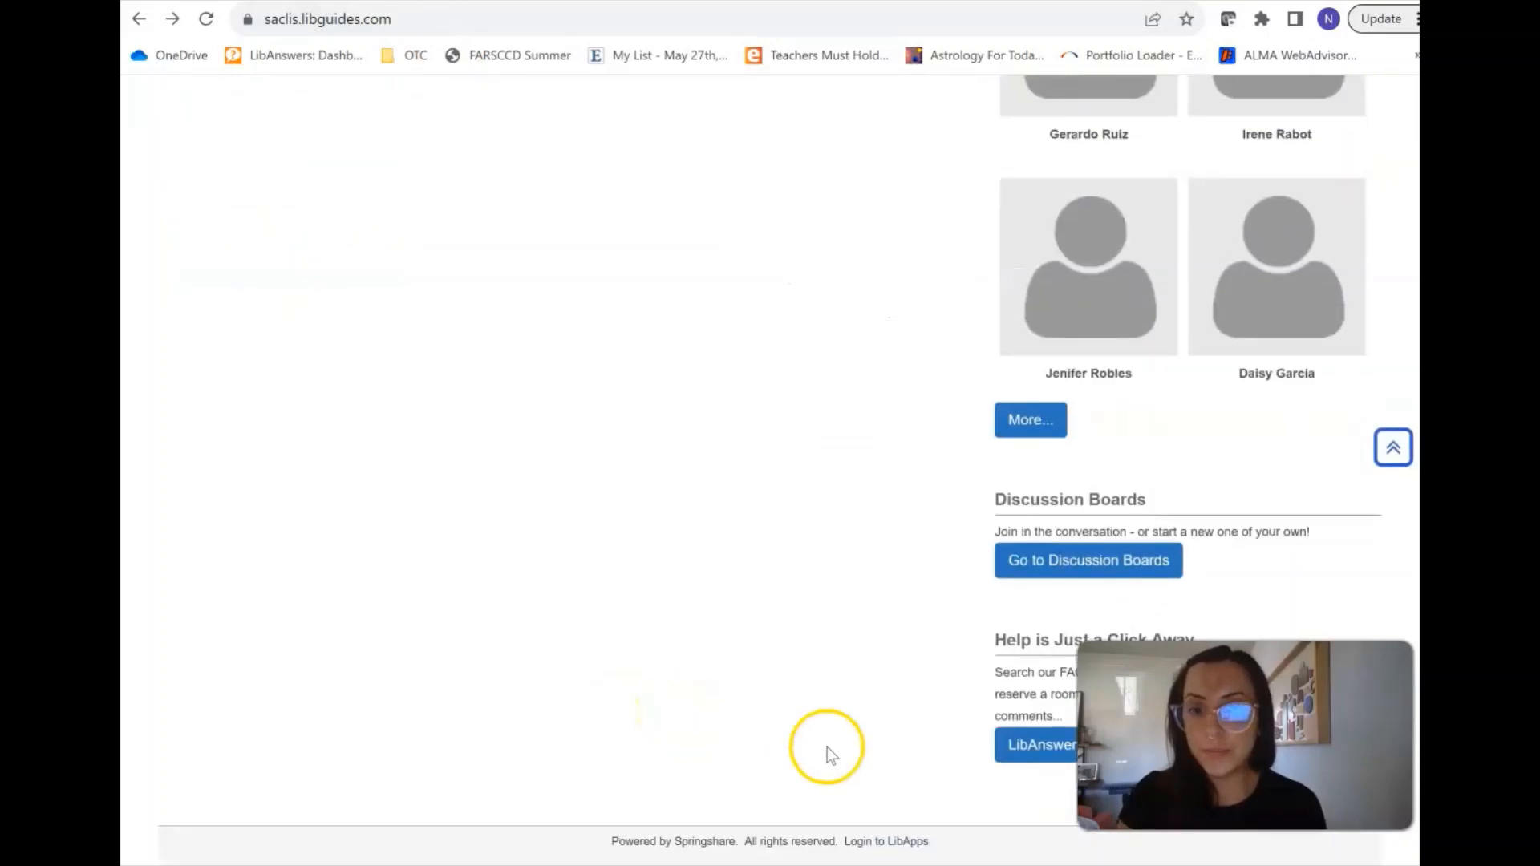
click(895, 846)
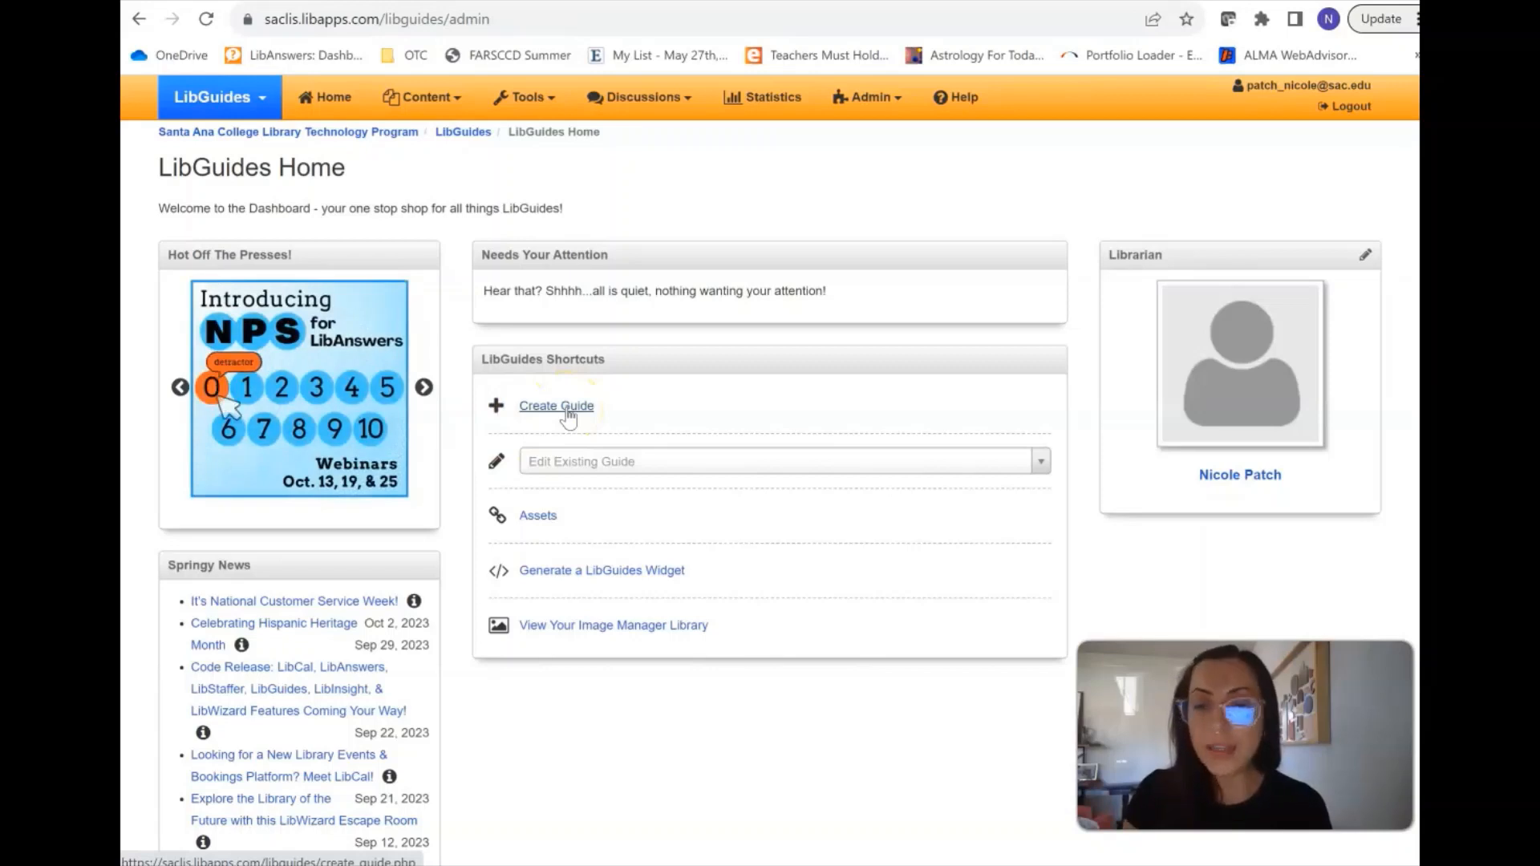
Open the list of all guides in the system from the LibGuides dashboard.
click(455, 100)
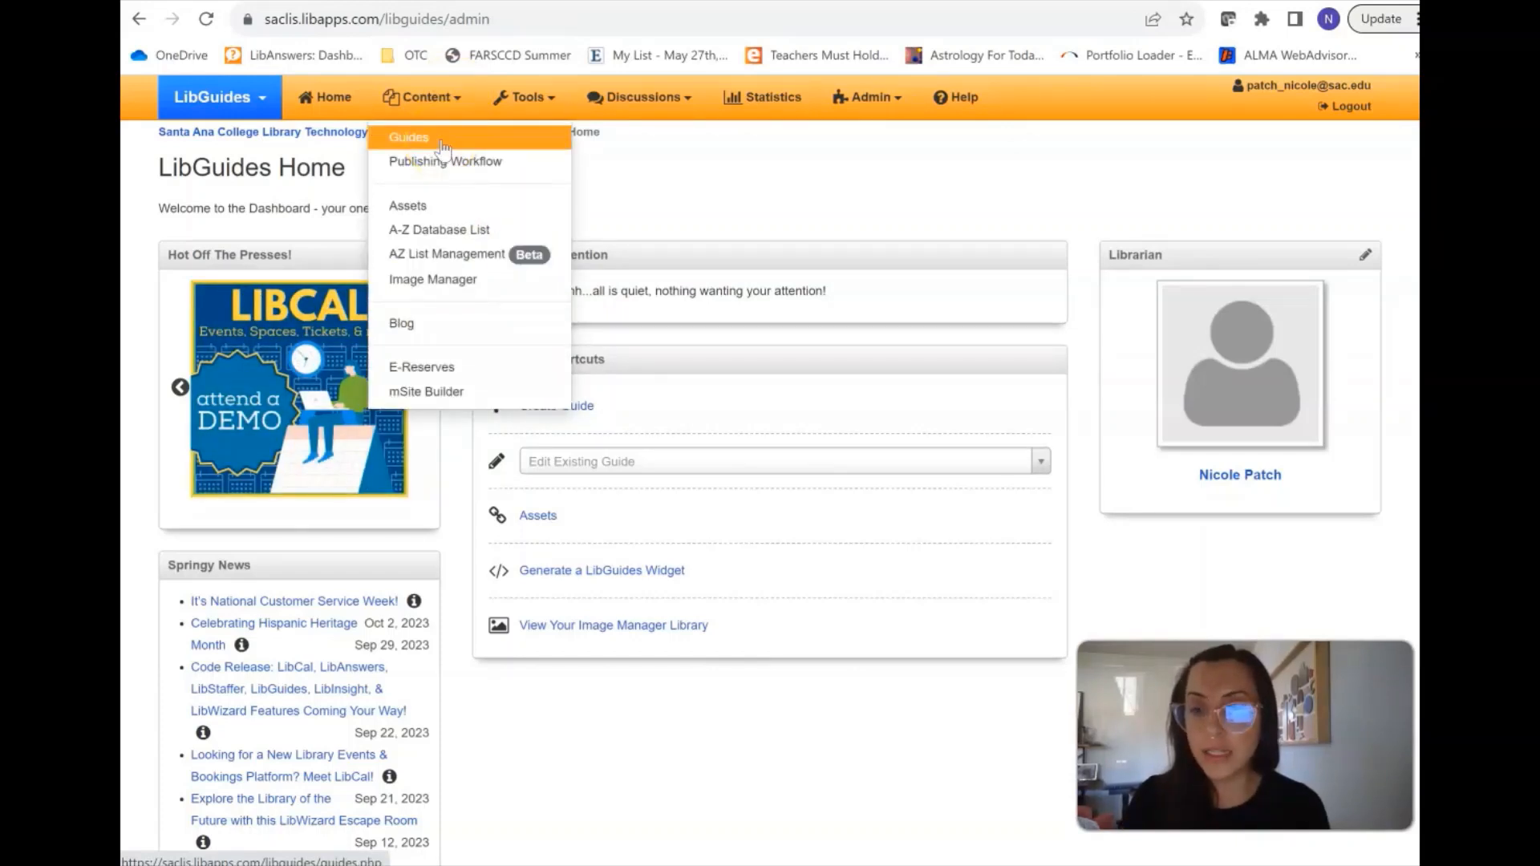
click(704, 412)
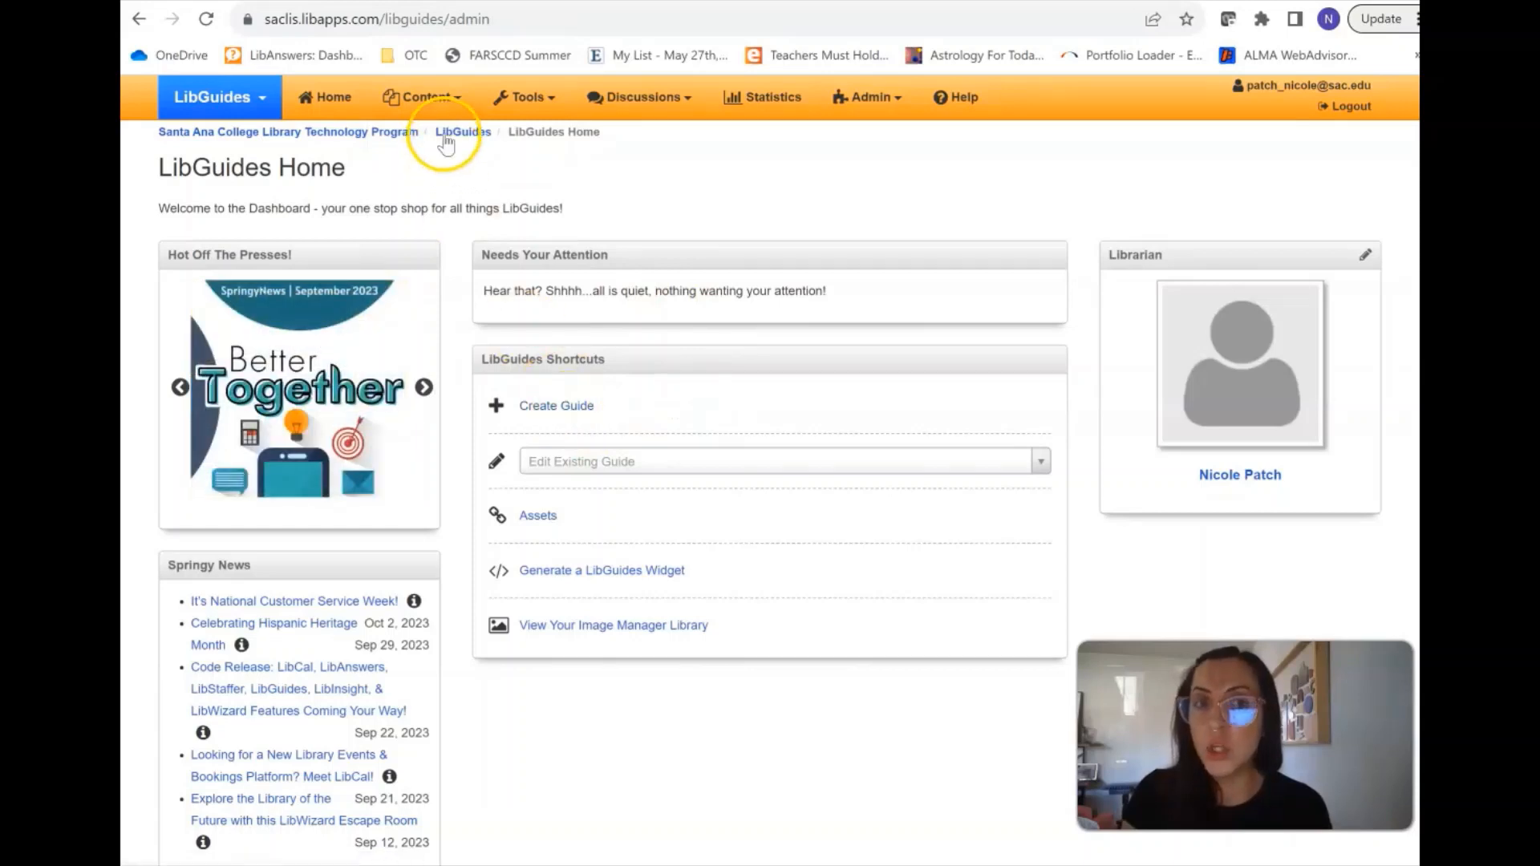
click(455, 104)
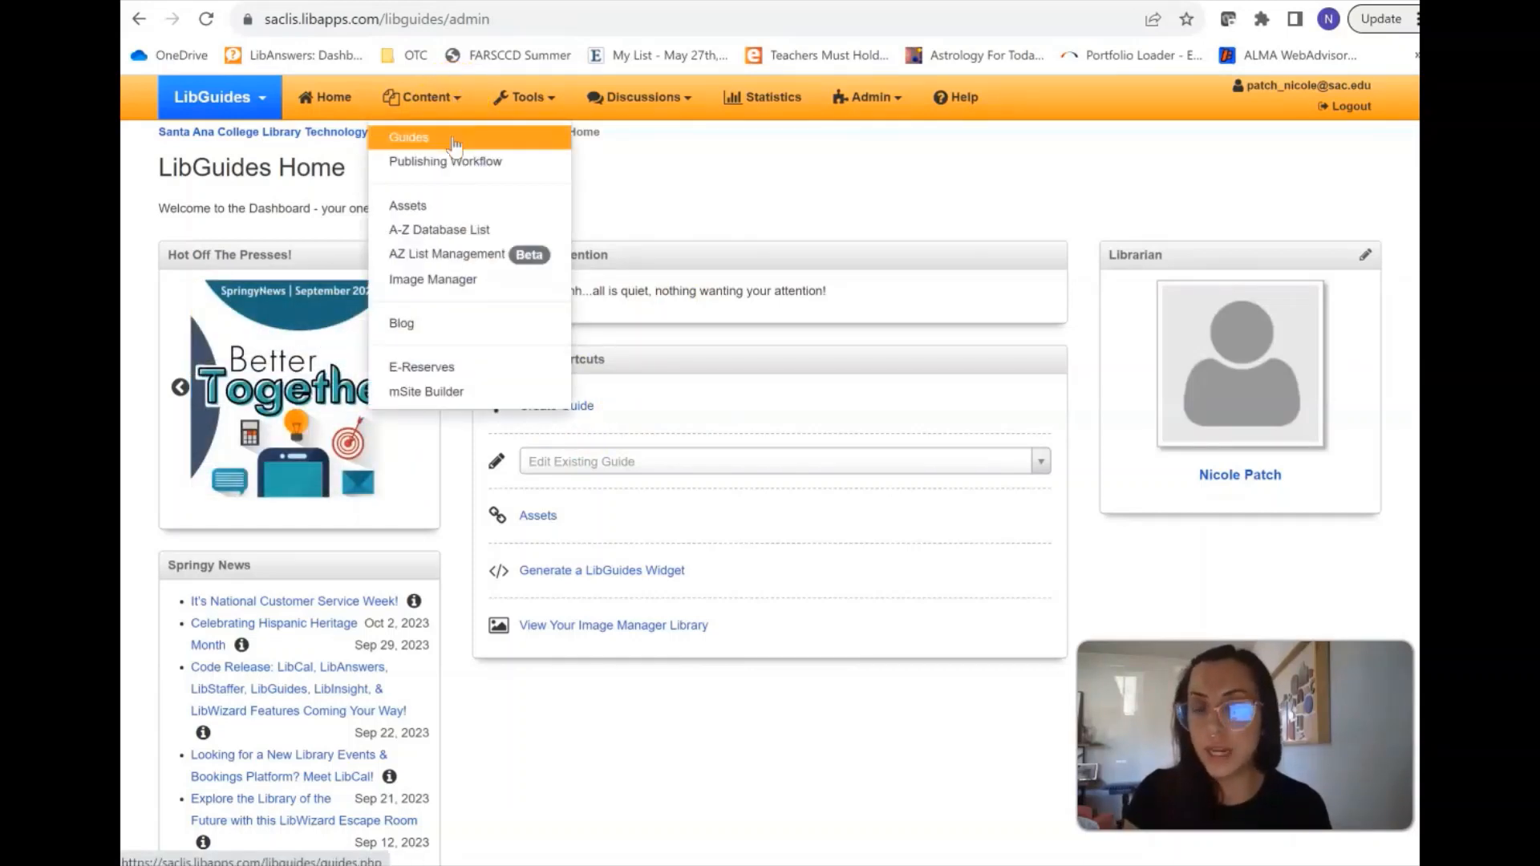
click(455, 141)
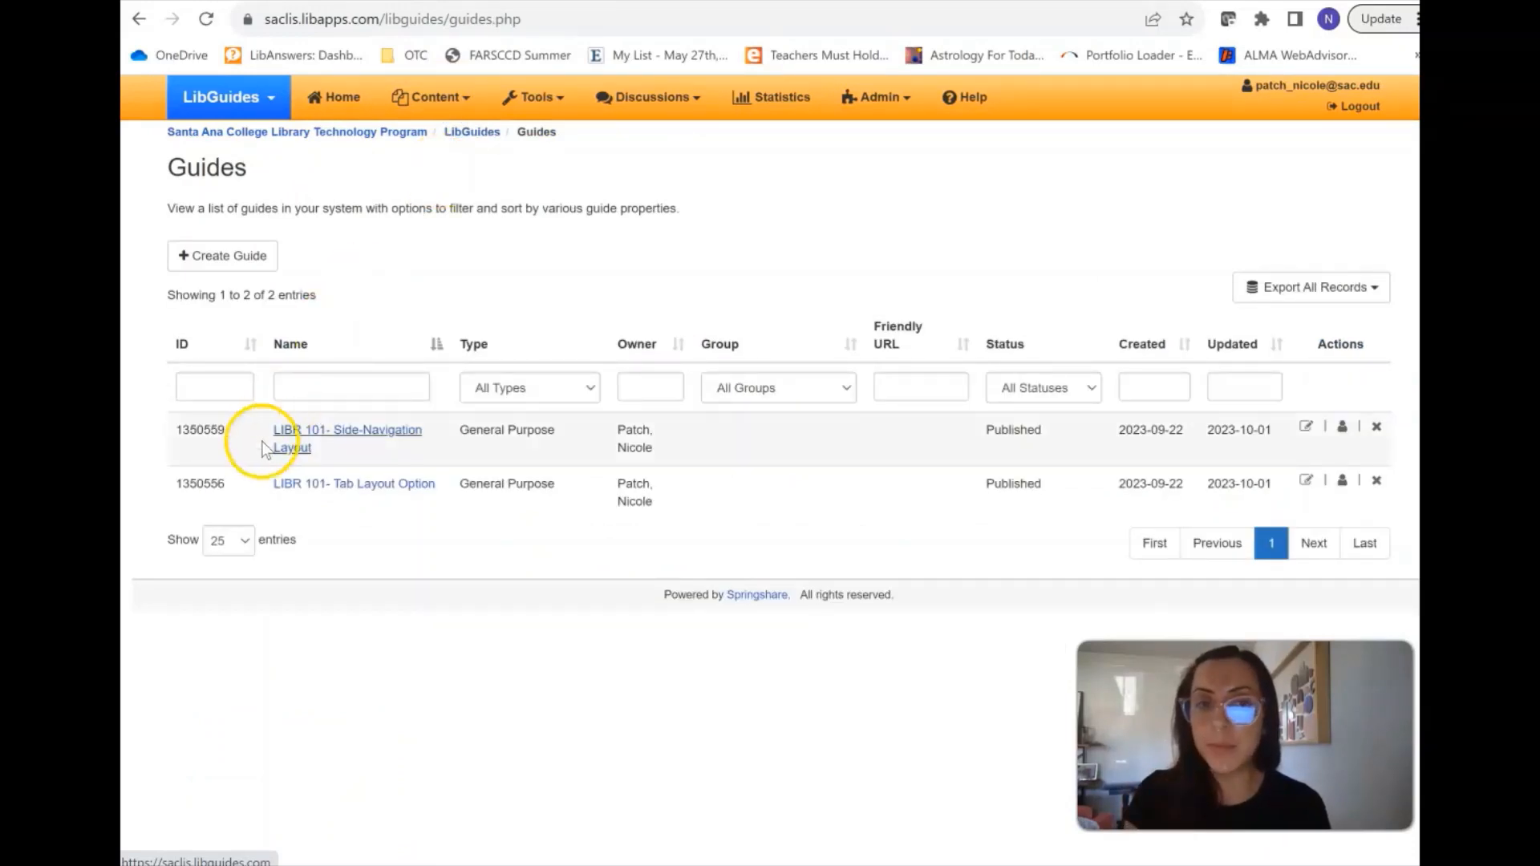
Open the LIBR 101 Side-Navigation Layout and Tab Layout Option guides in separate browser tabs.
right_click(359, 435)
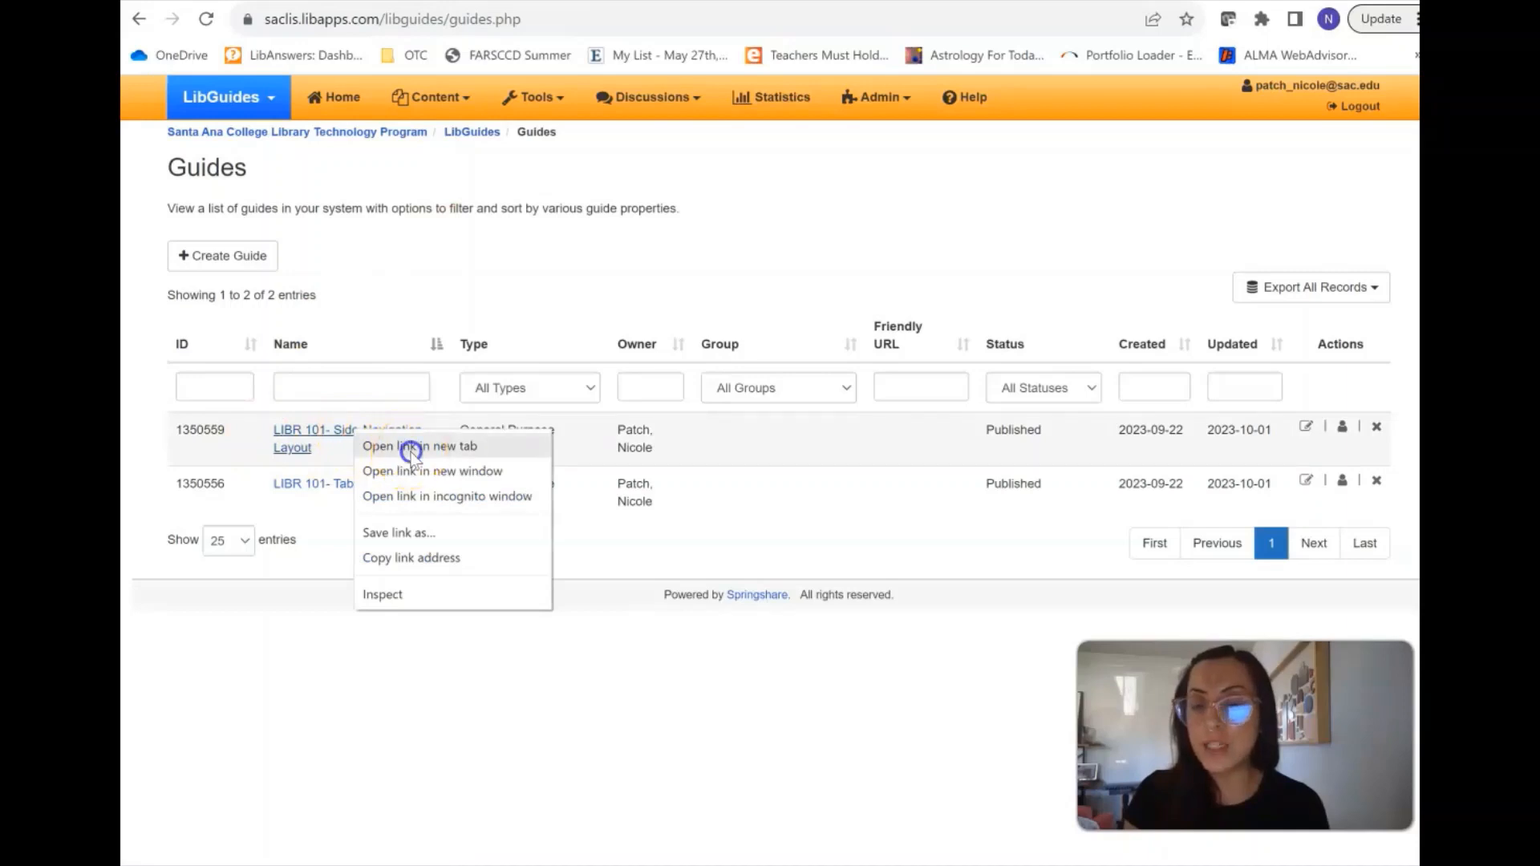
click(405, 447)
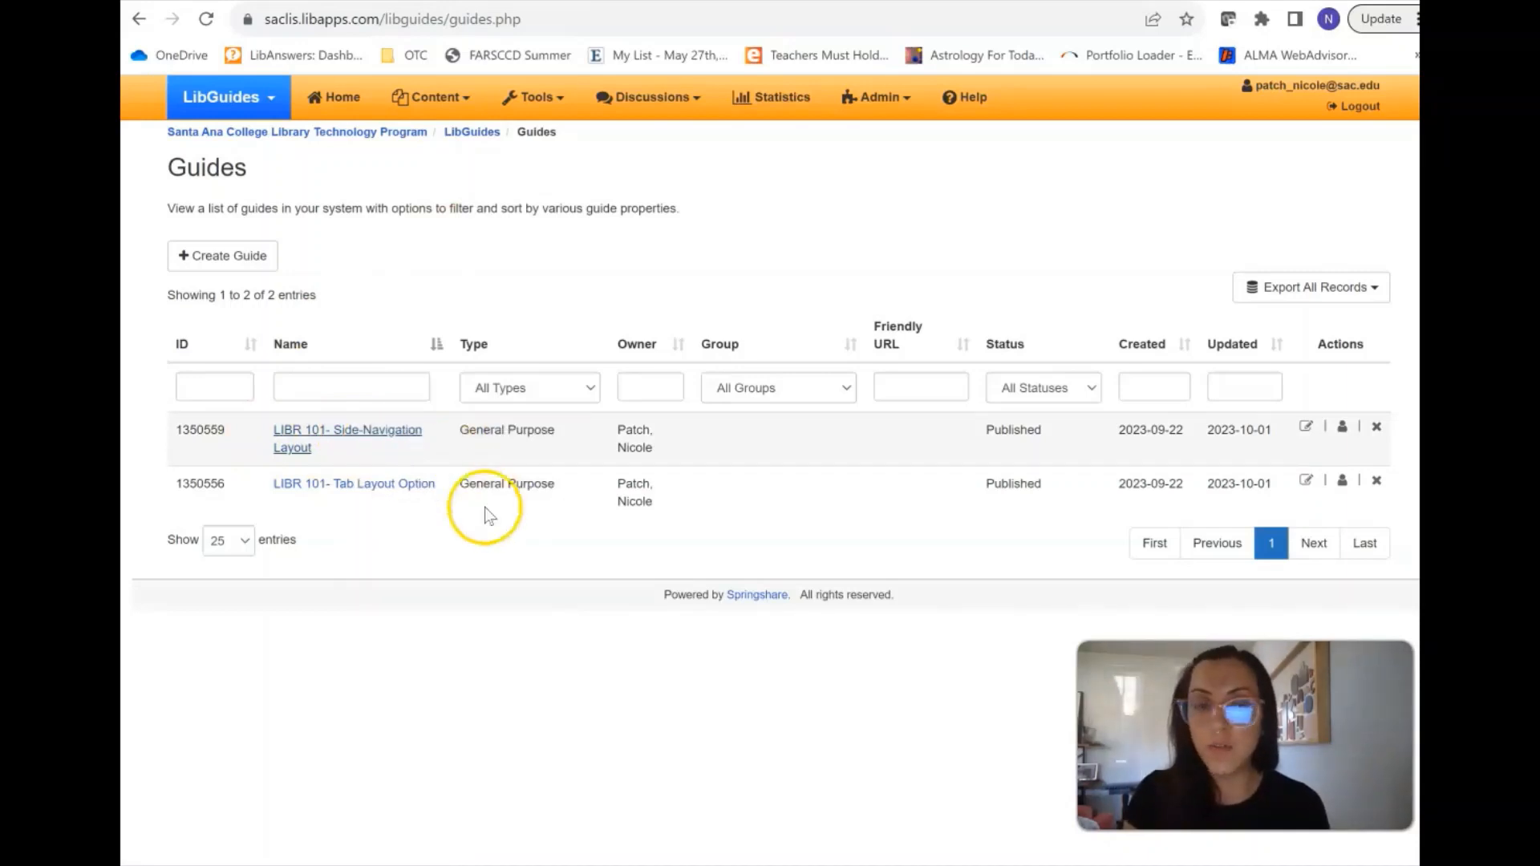
right_click(385, 484)
click(416, 503)
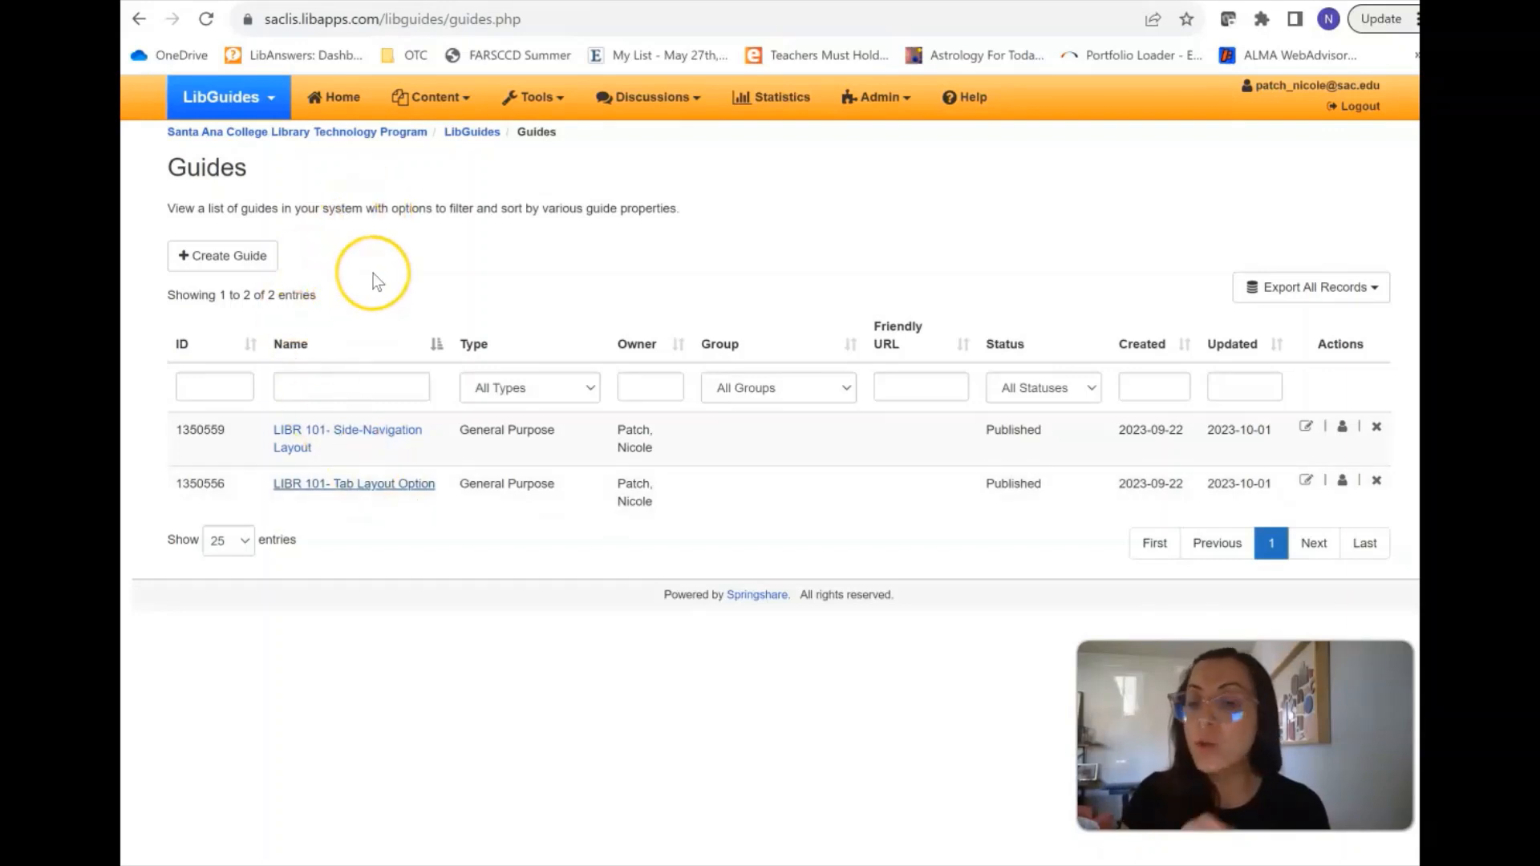
Start a new guide from the LibGuides home dashboard, using the Start fresh layout option.
click(338, 97)
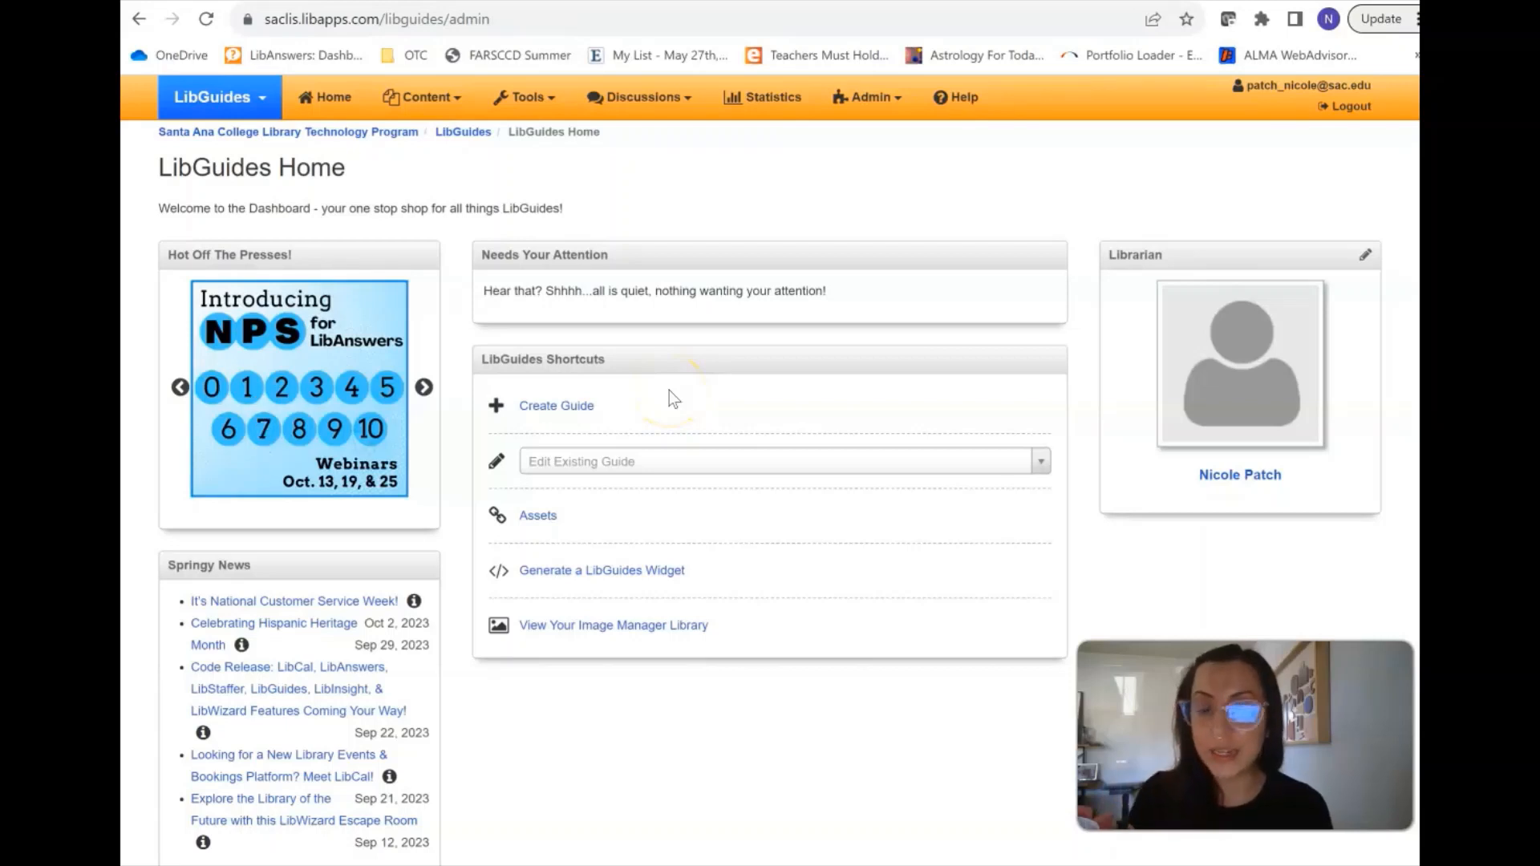
click(572, 408)
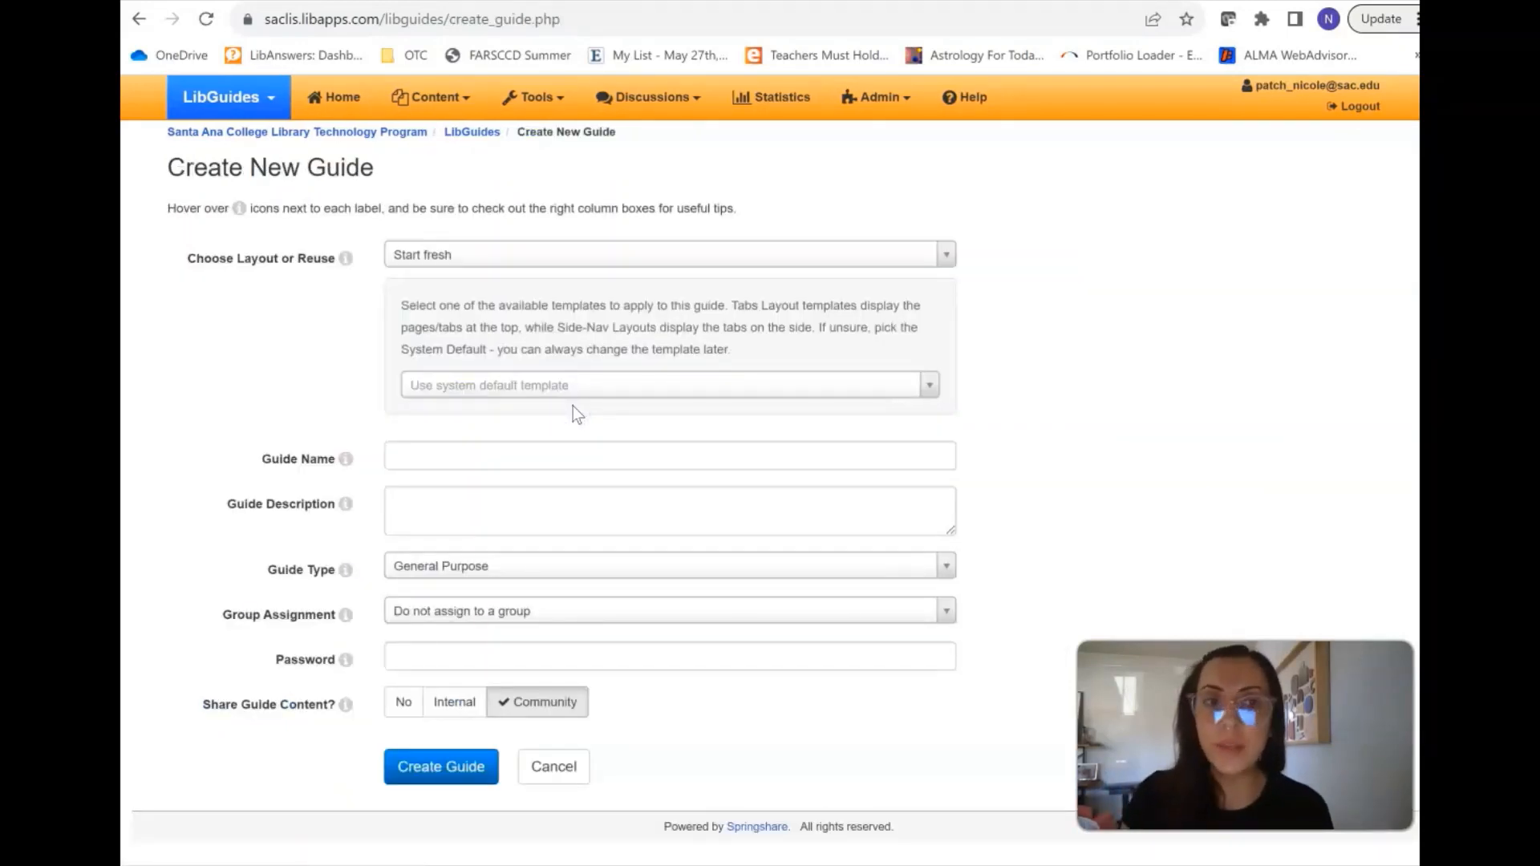
click(649, 254)
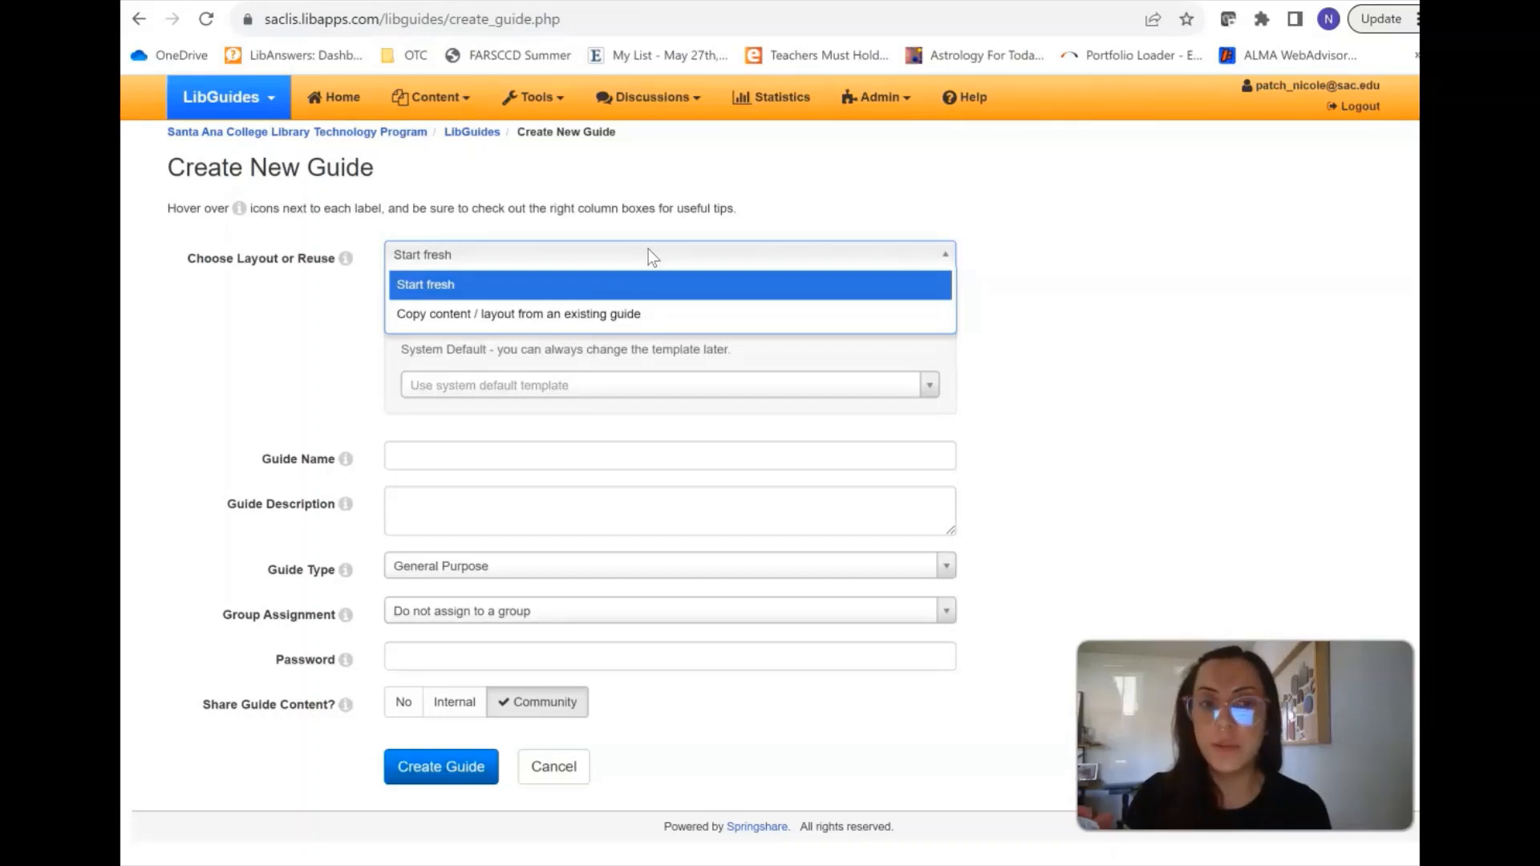
click(631, 282)
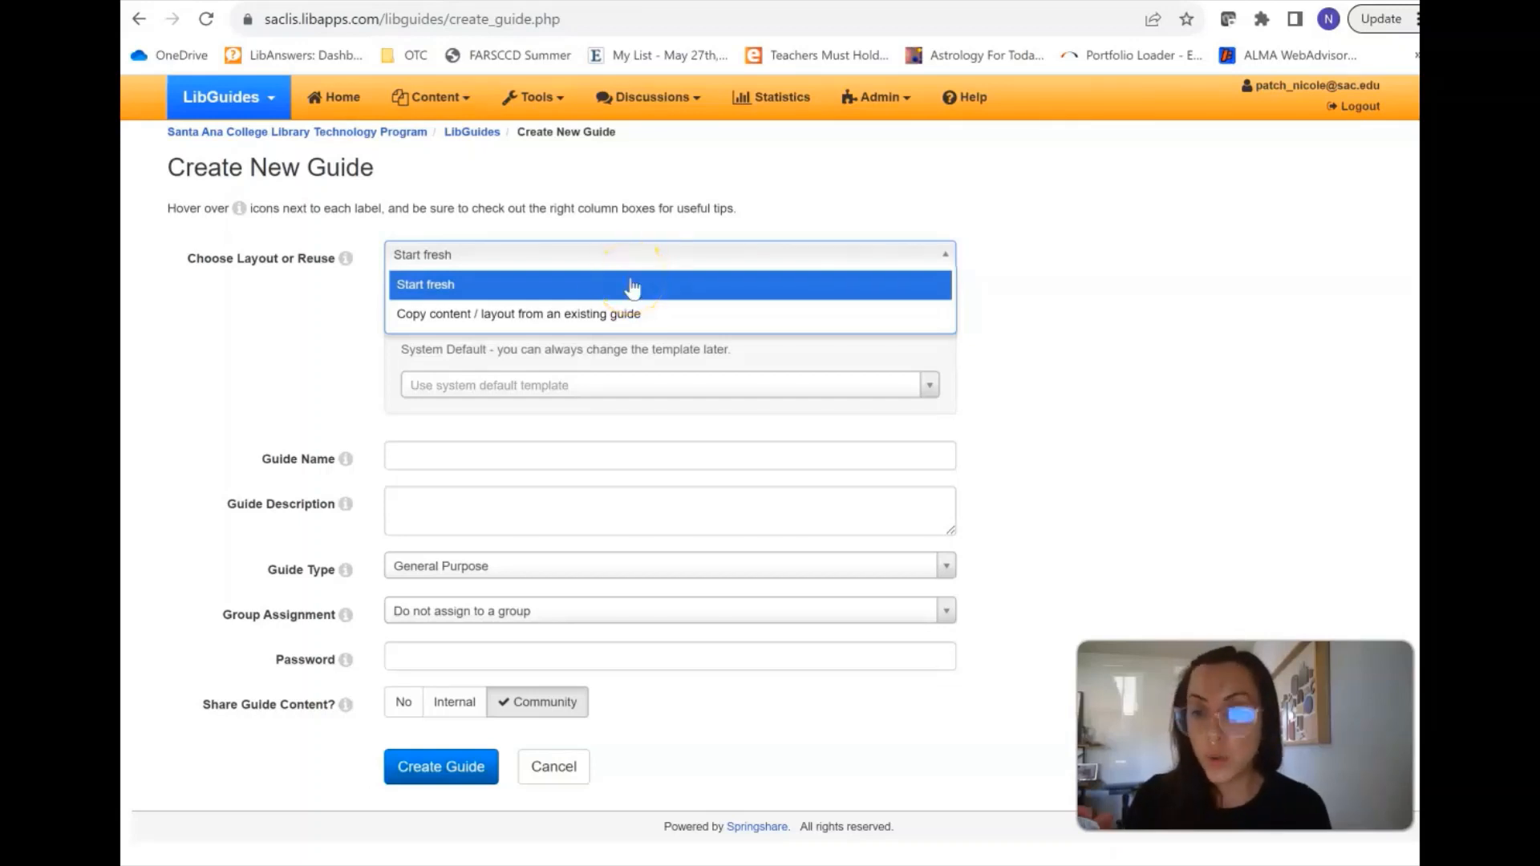
click(630, 282)
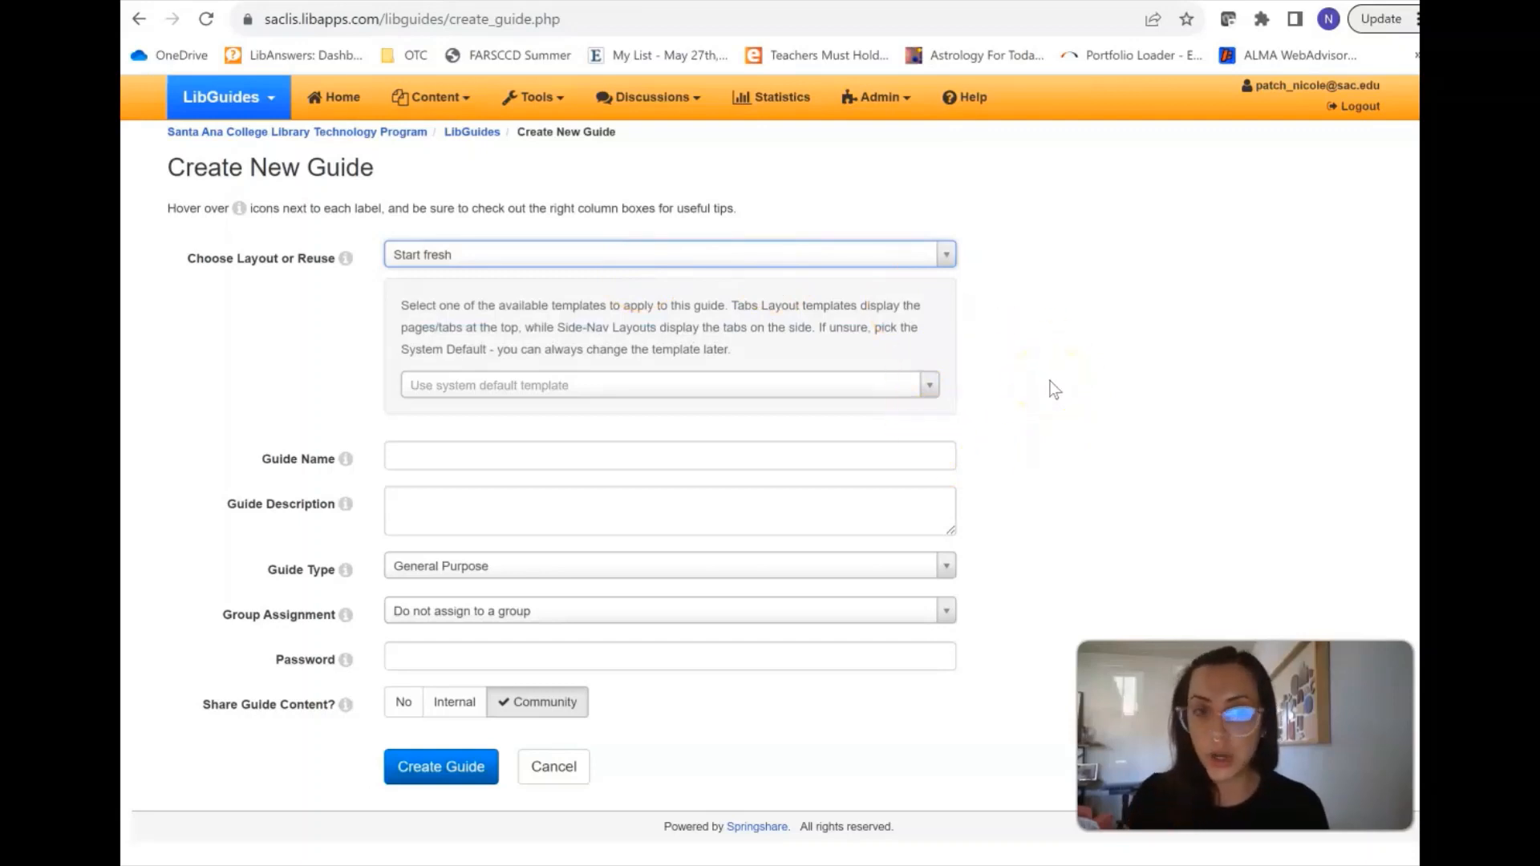
Show the available templates and compare the page navigation in the sample side-navigation and tab layout guides.
click(929, 384)
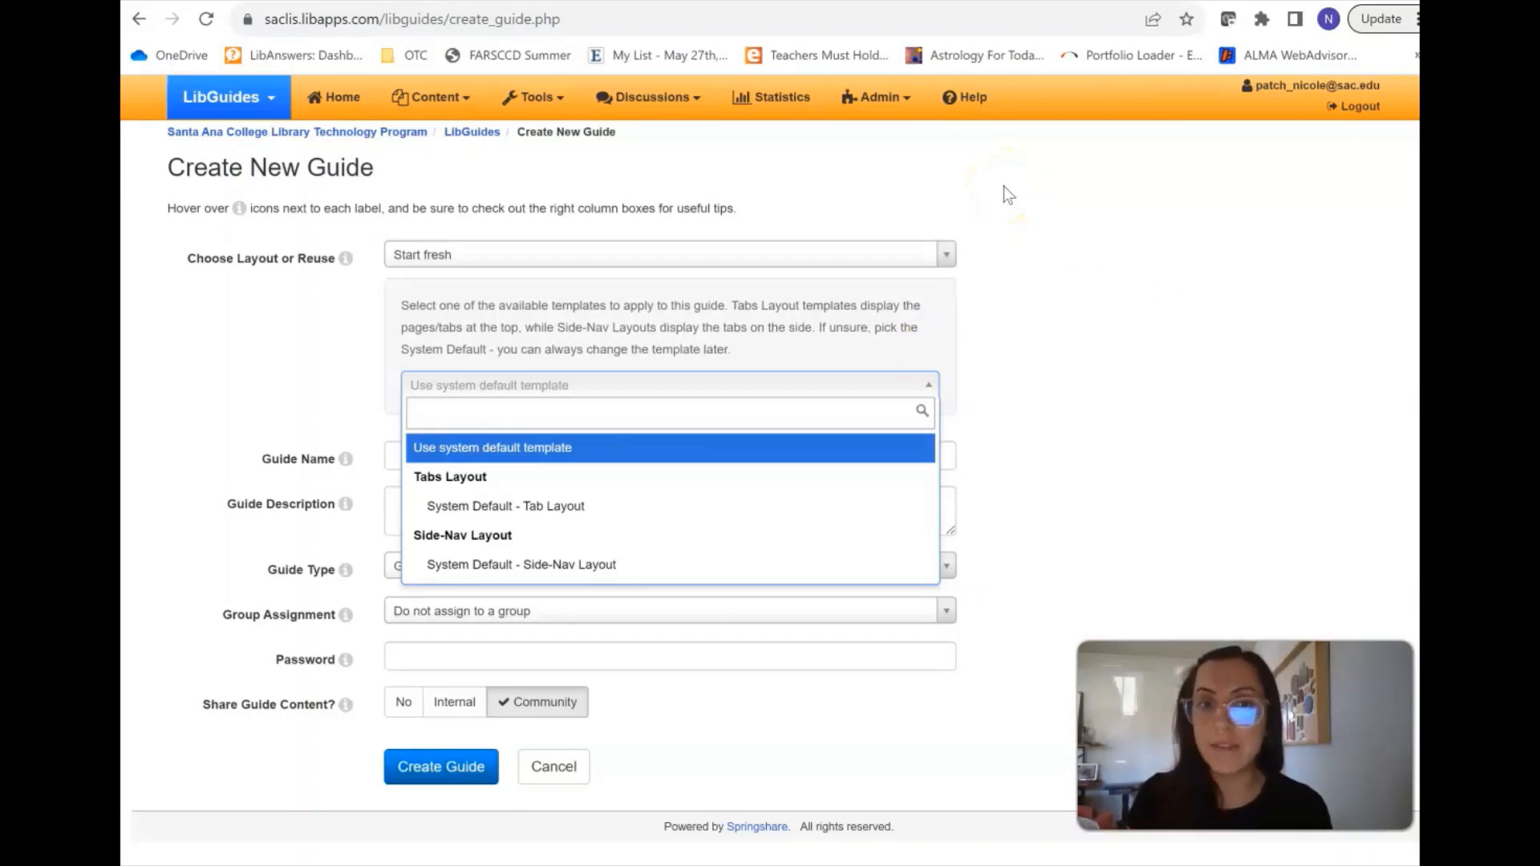
click(853, 8)
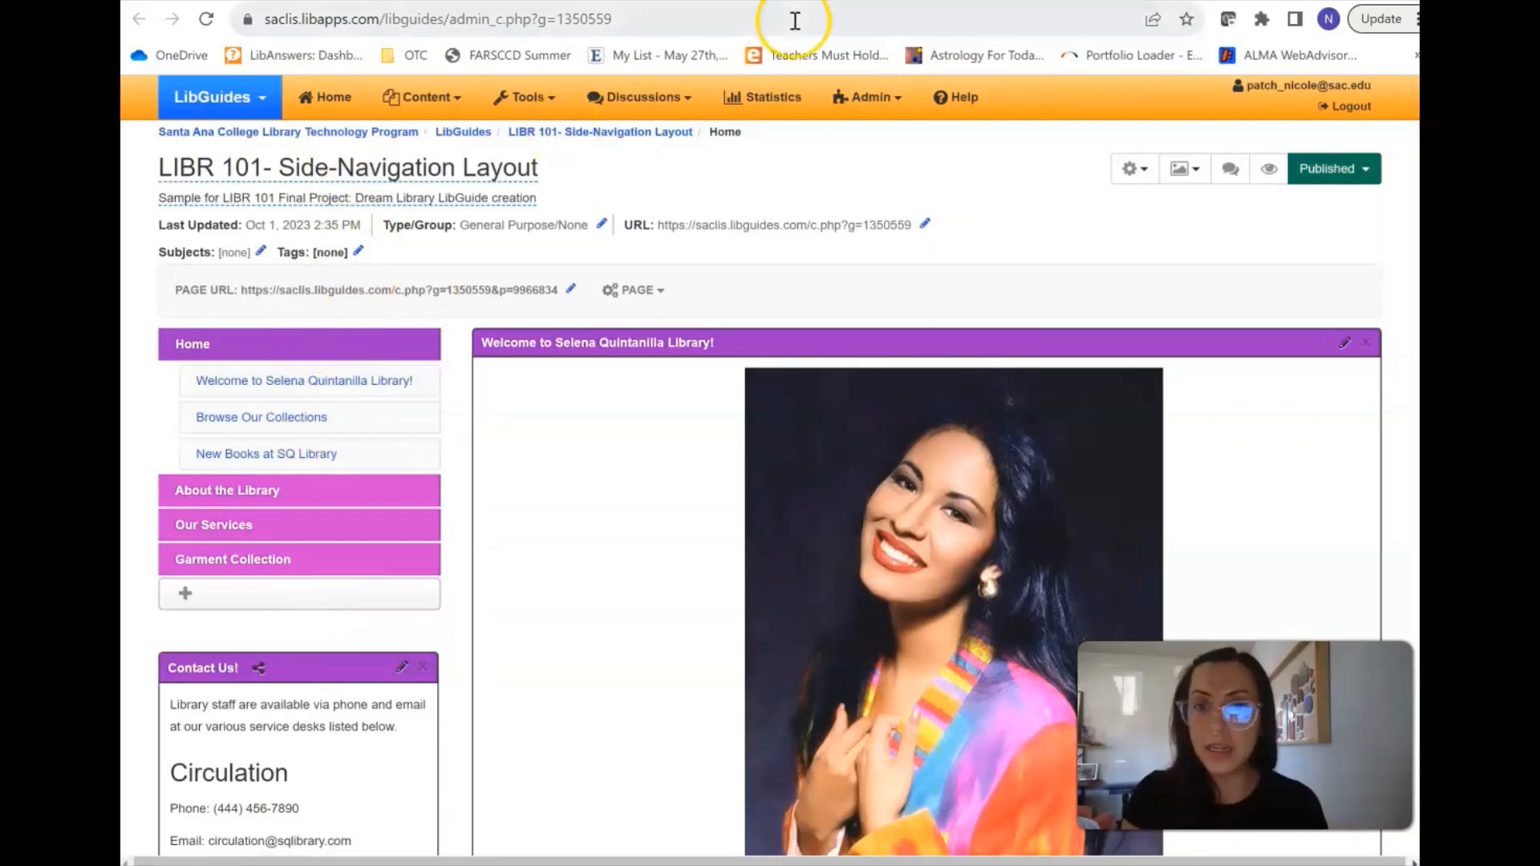
key(ctrl+Tab)
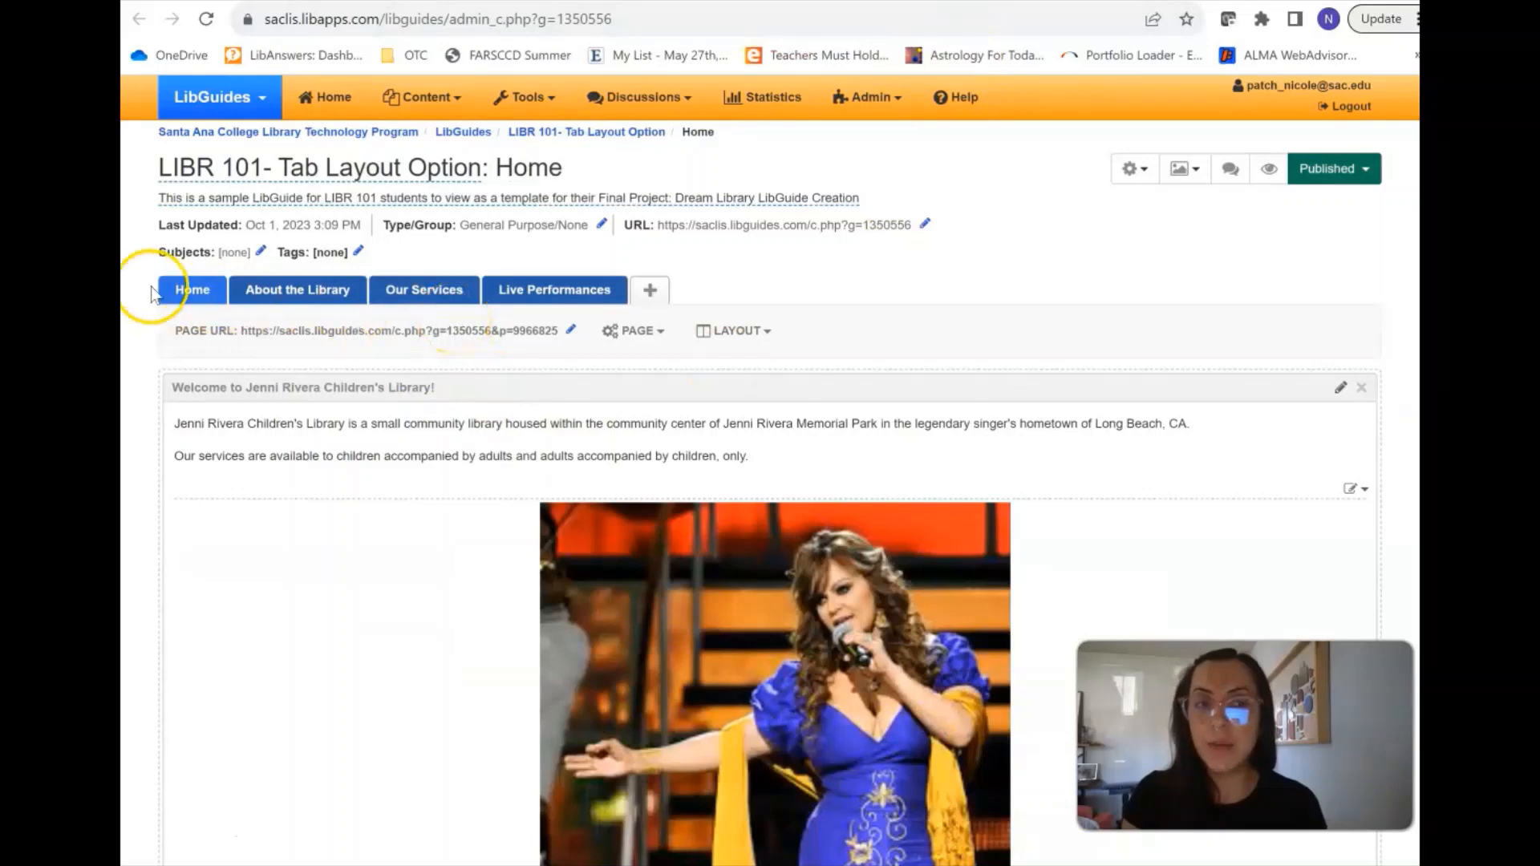
click(280, 303)
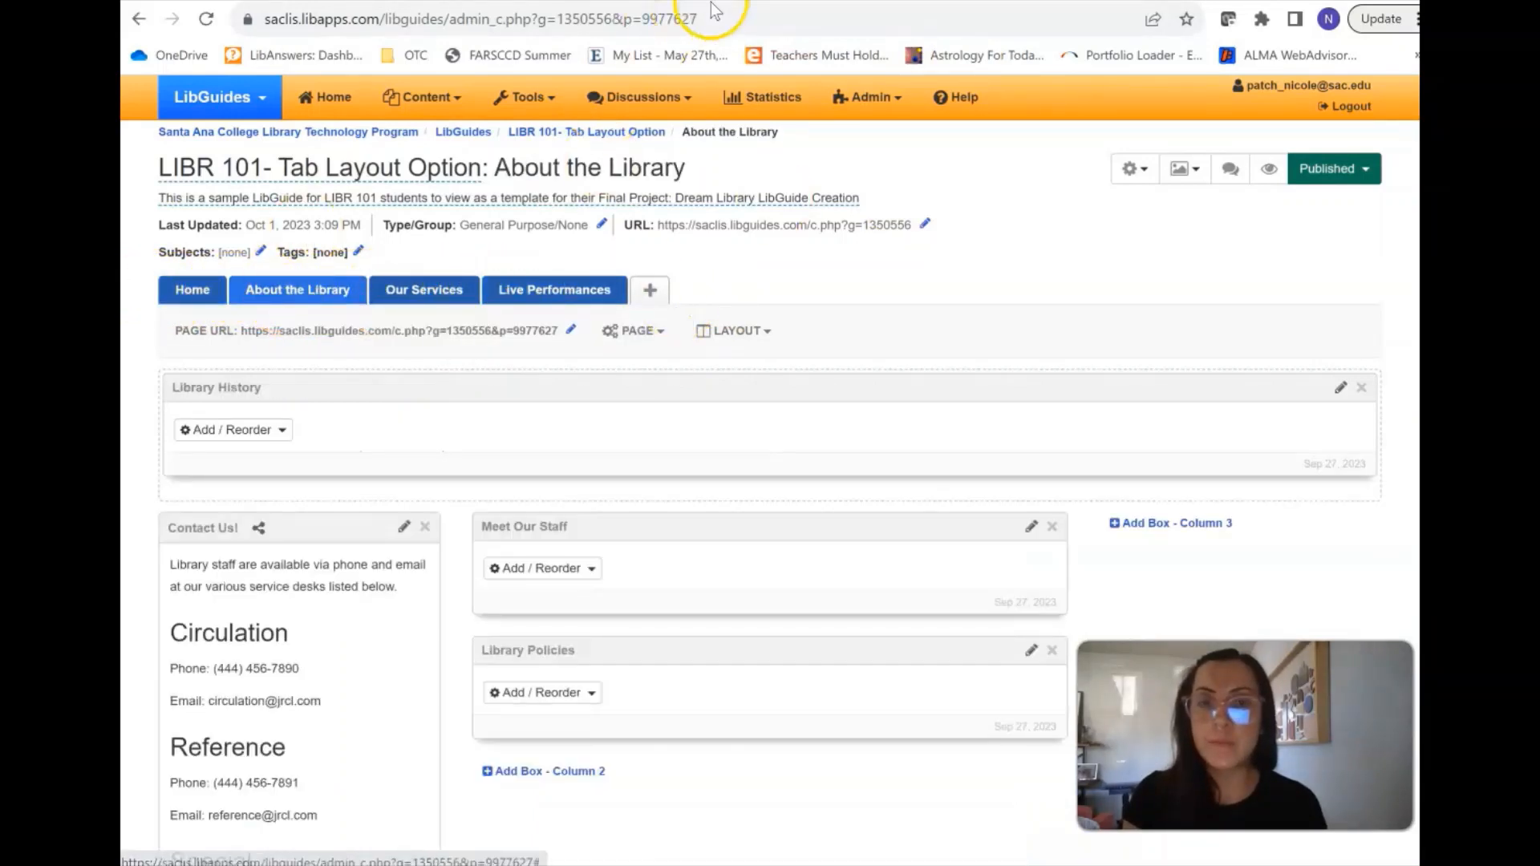
click(193, 291)
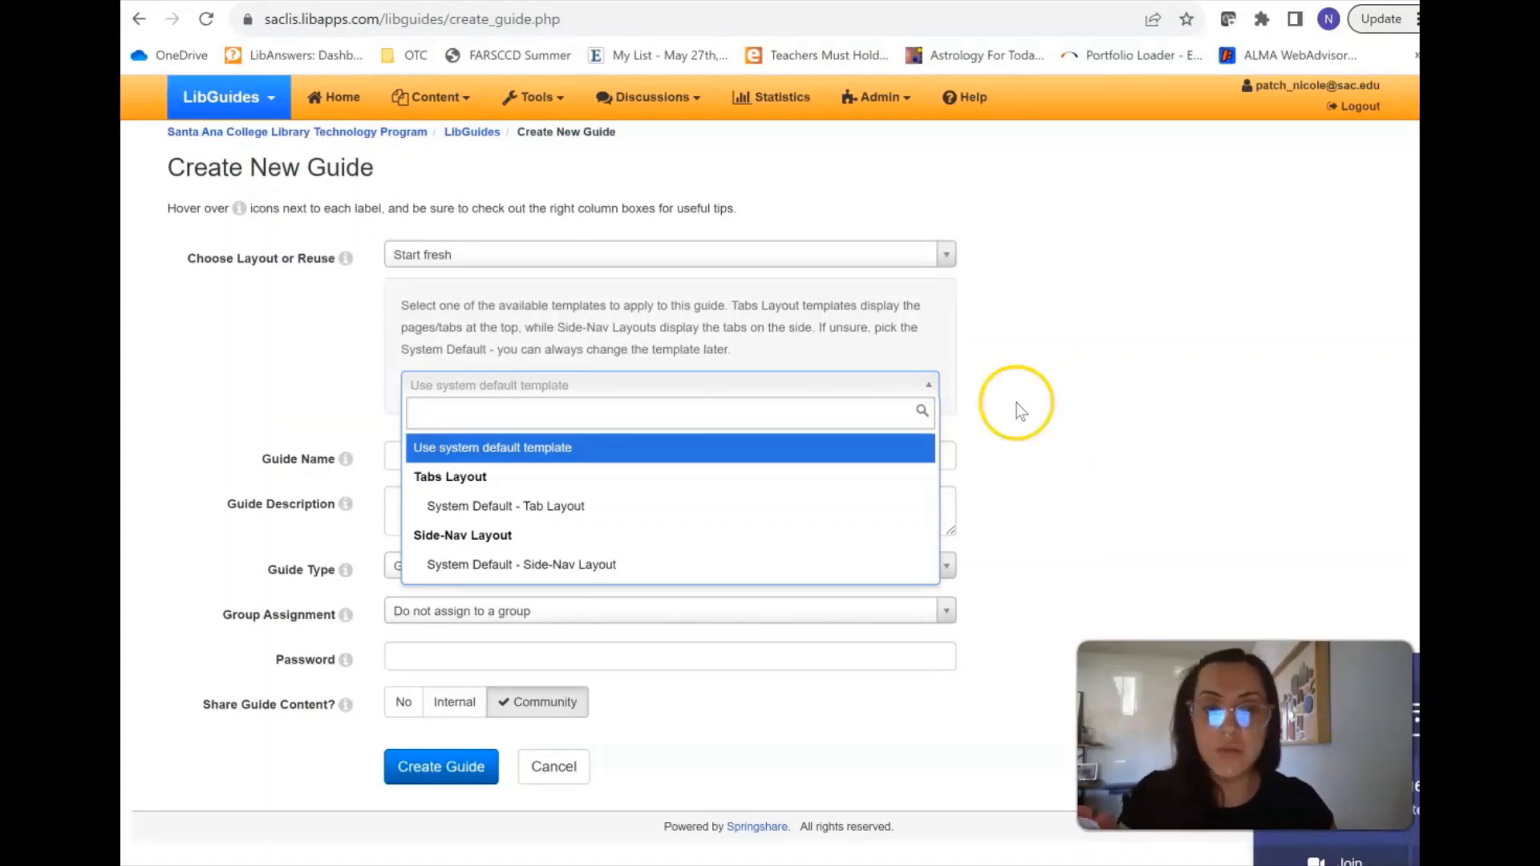
Create the guide with the System Default - Side-Nav Layout template, entering the author's last and first name as the guide name.
click(479, 566)
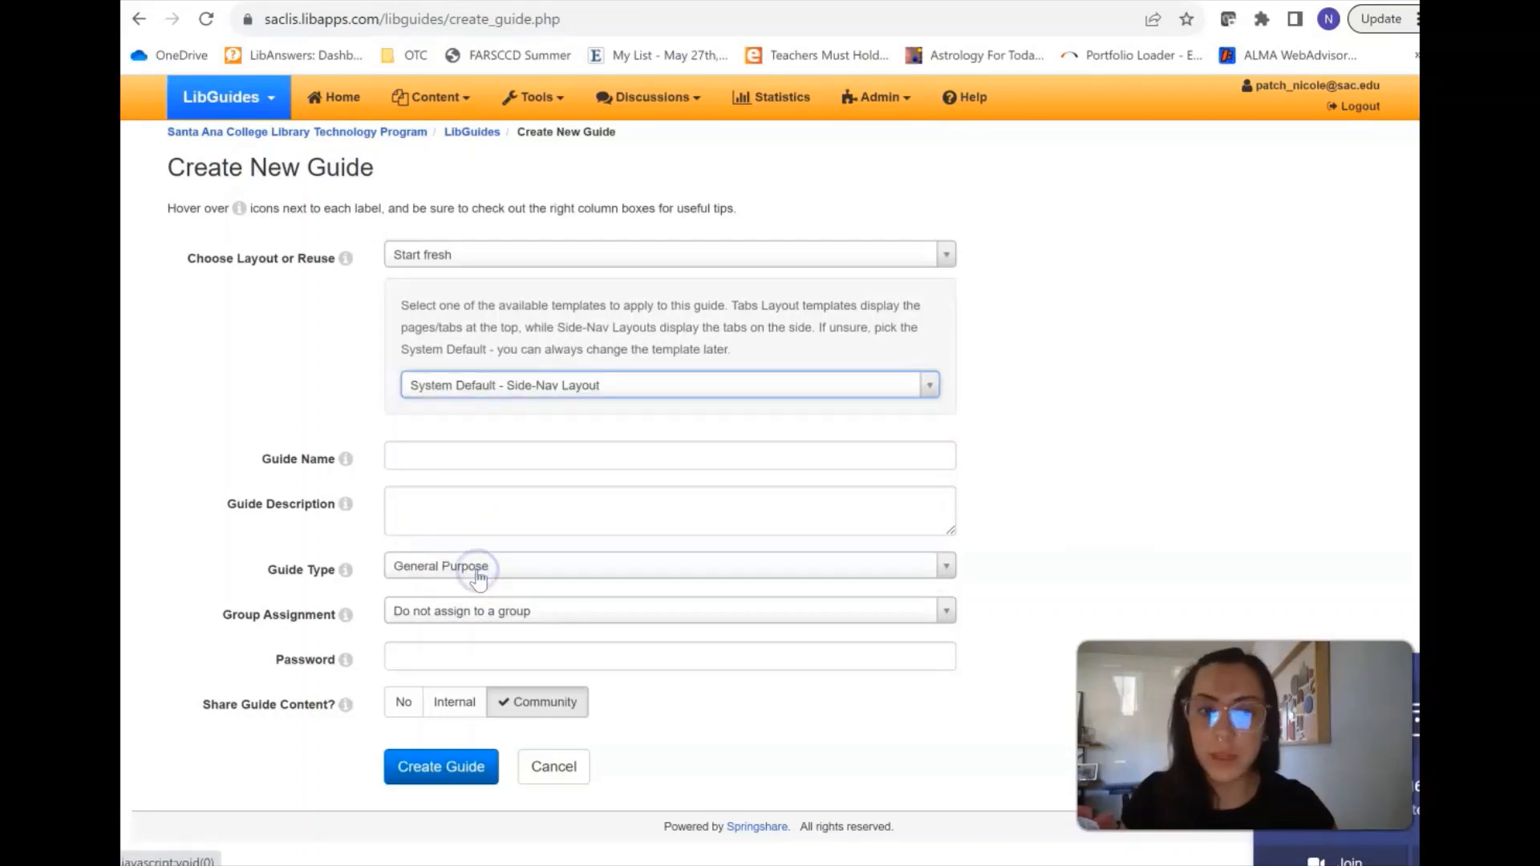
click(437, 457)
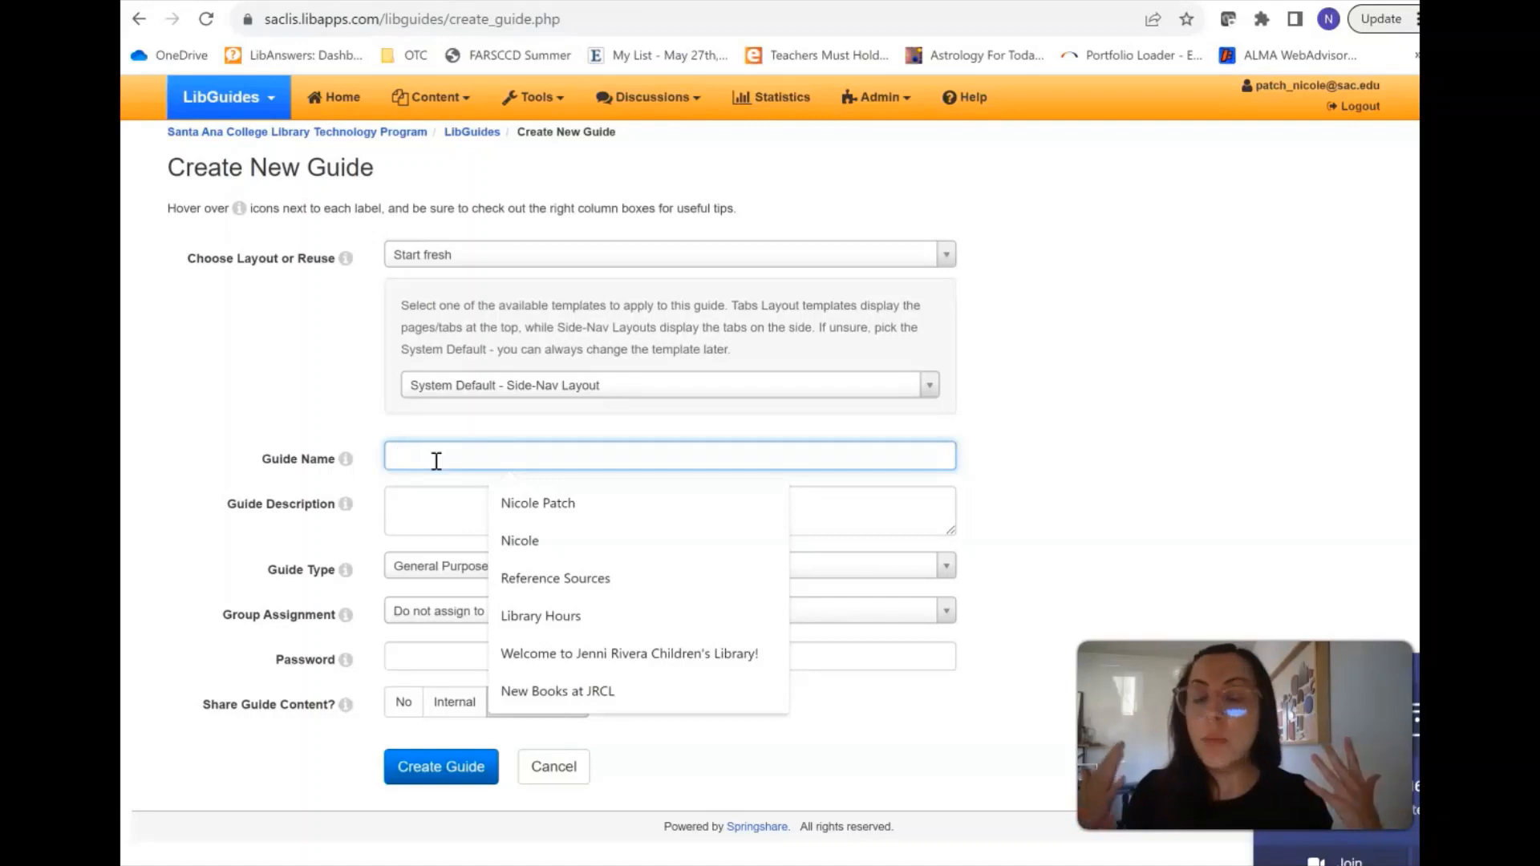
text(P)
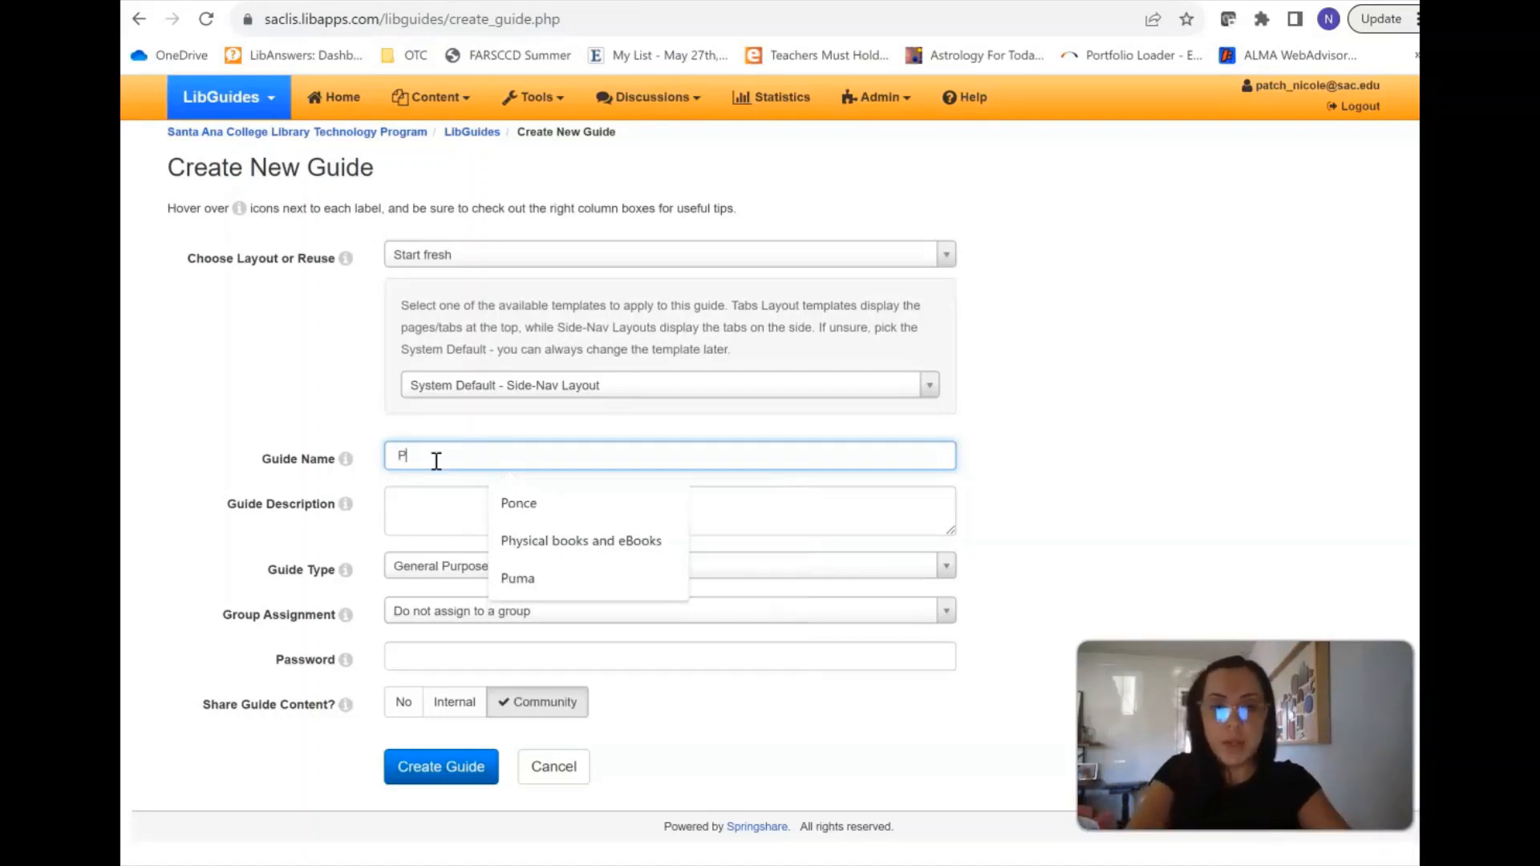
text(atch, Nicole)
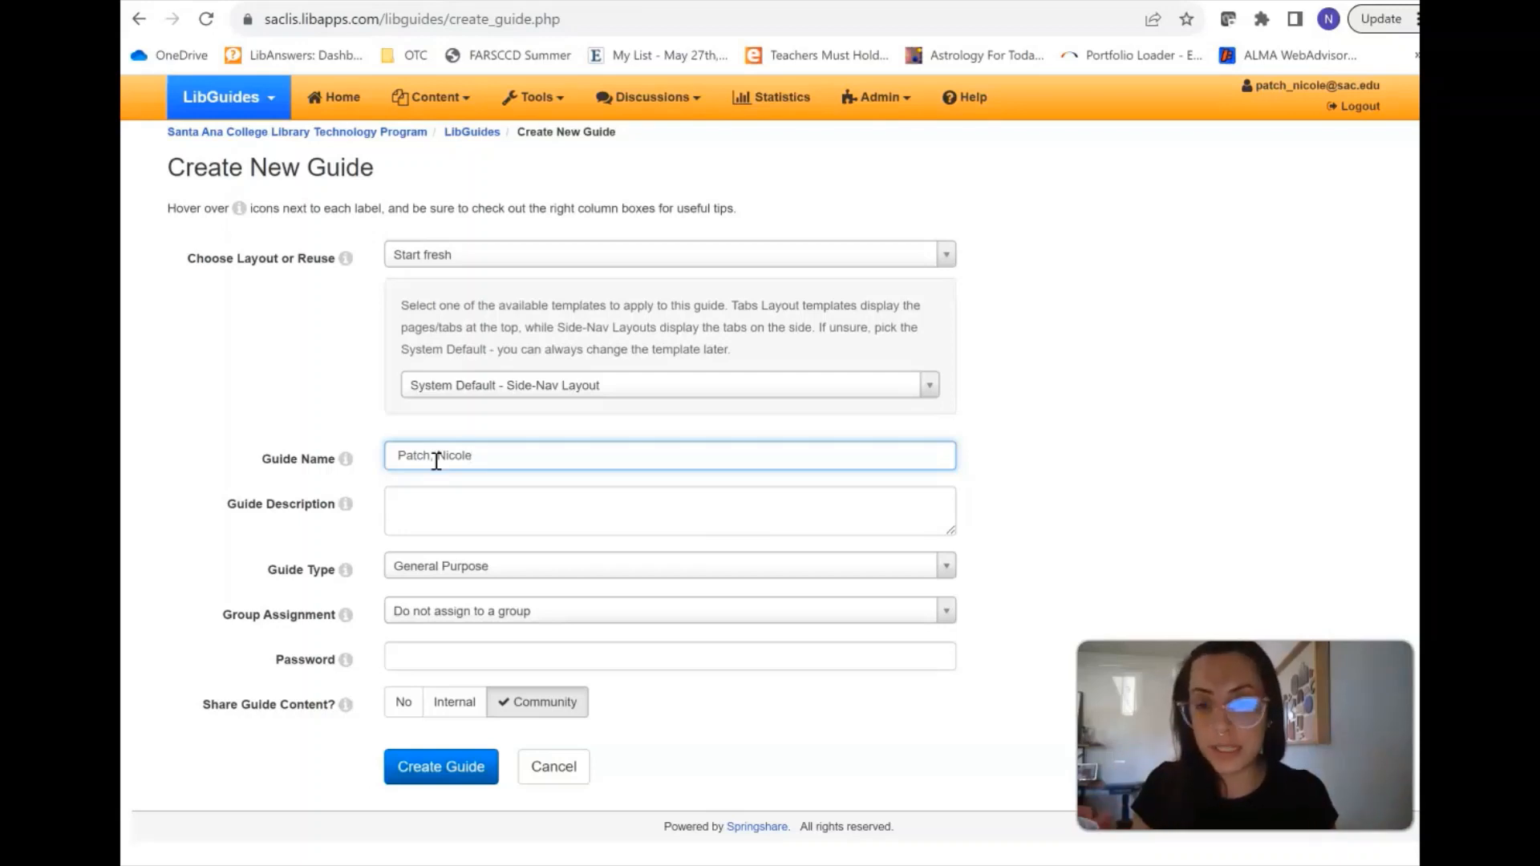
click(437, 497)
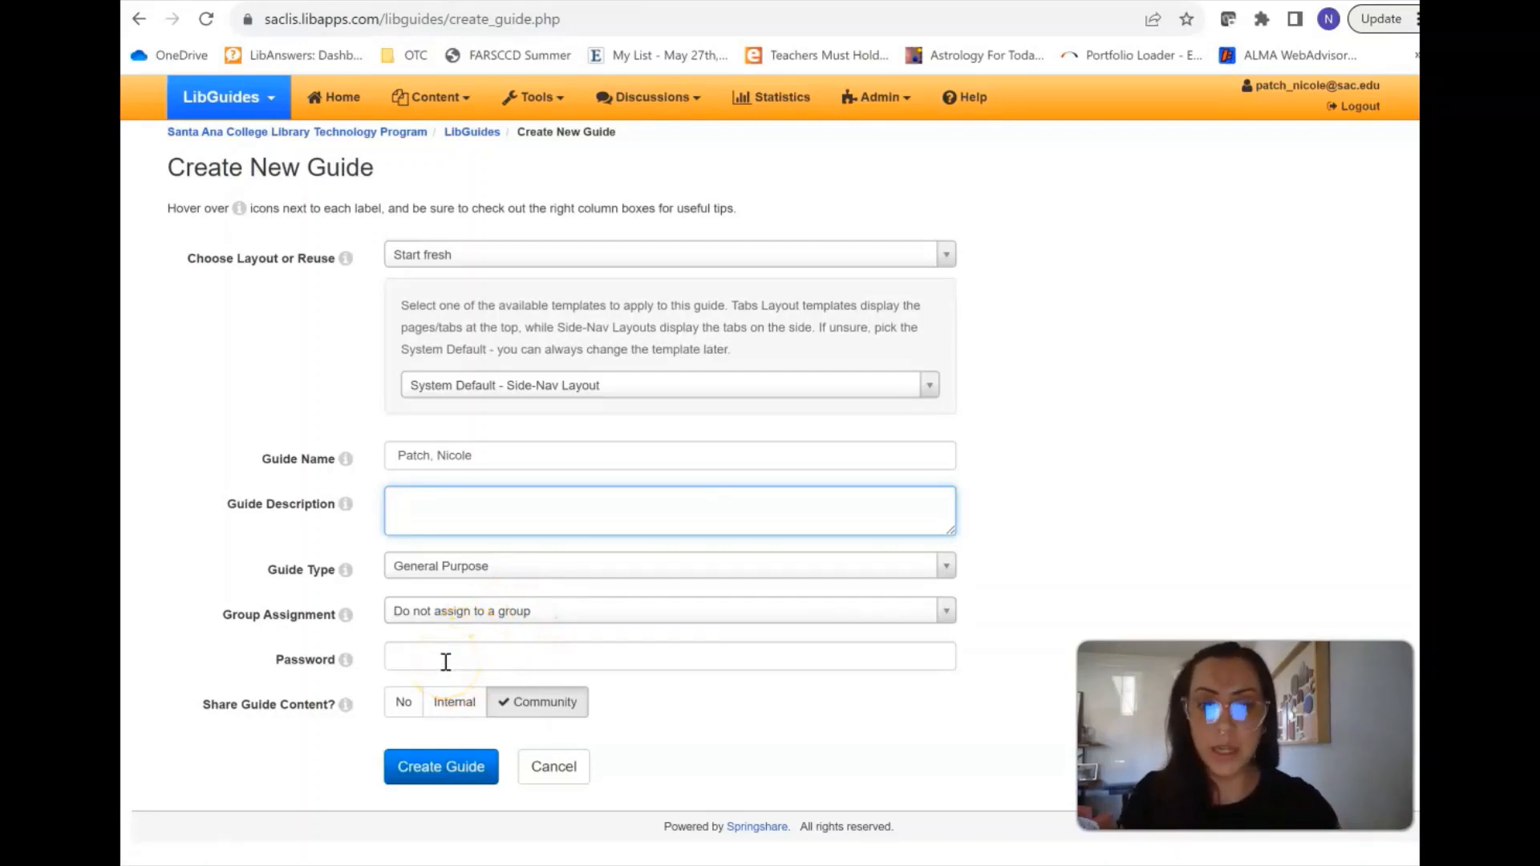
click(162, 709)
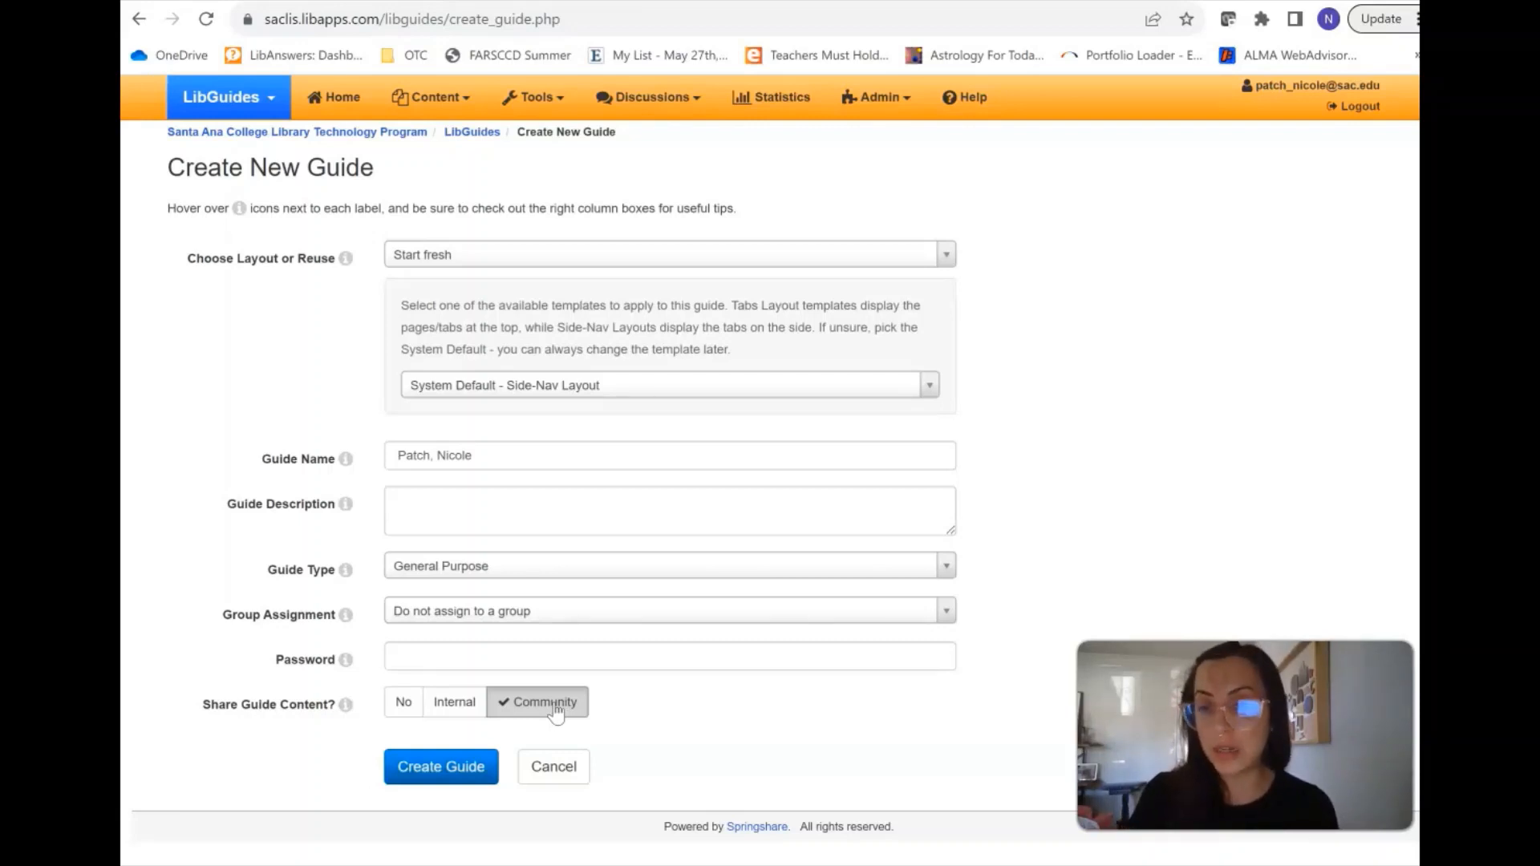
click(432, 771)
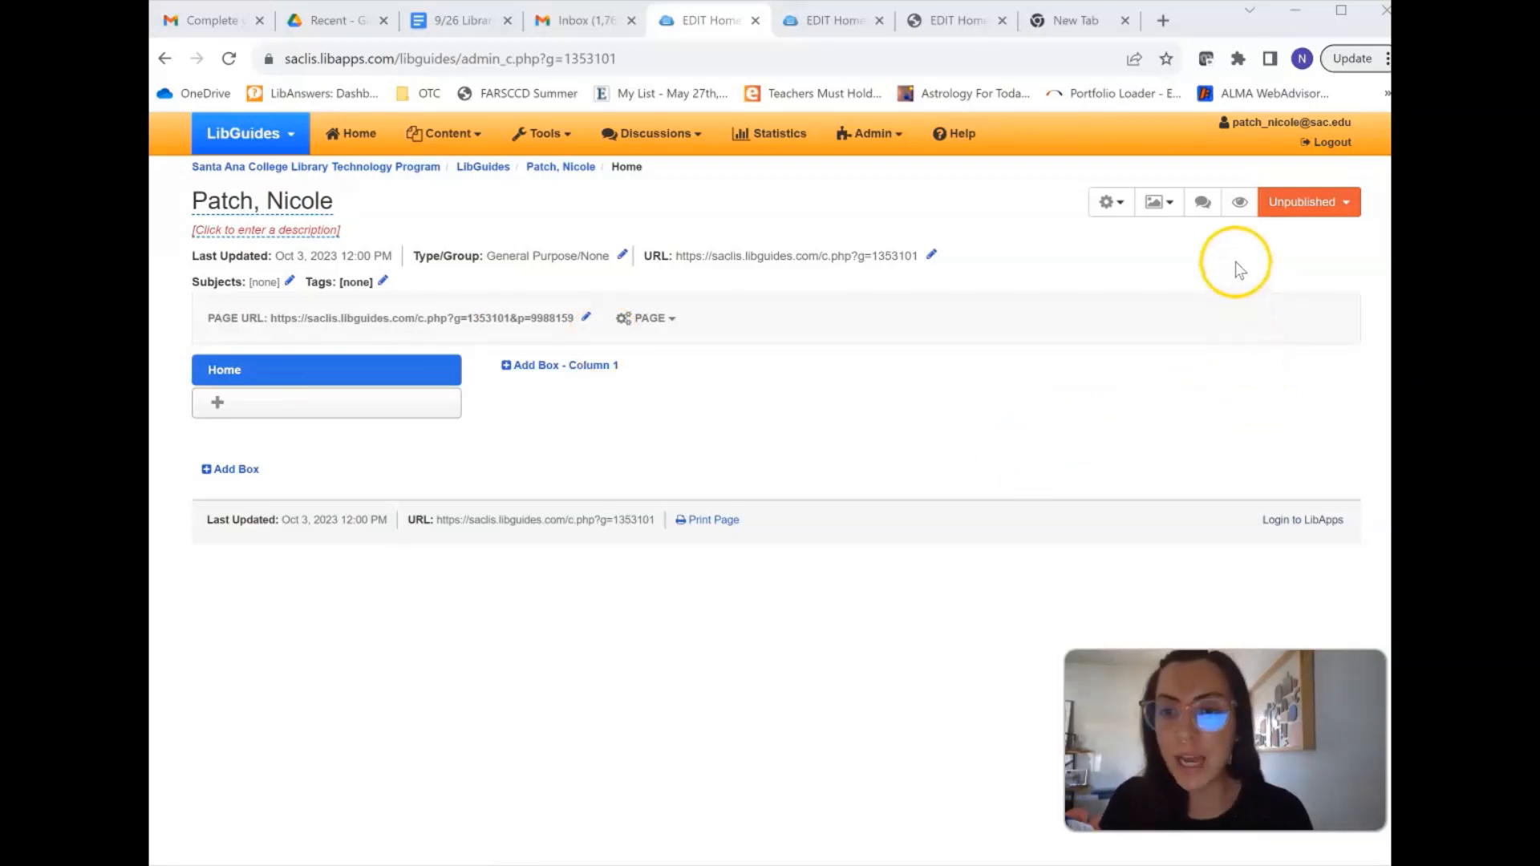
Preview the new guide's public view, and return to its editing page.
click(1239, 203)
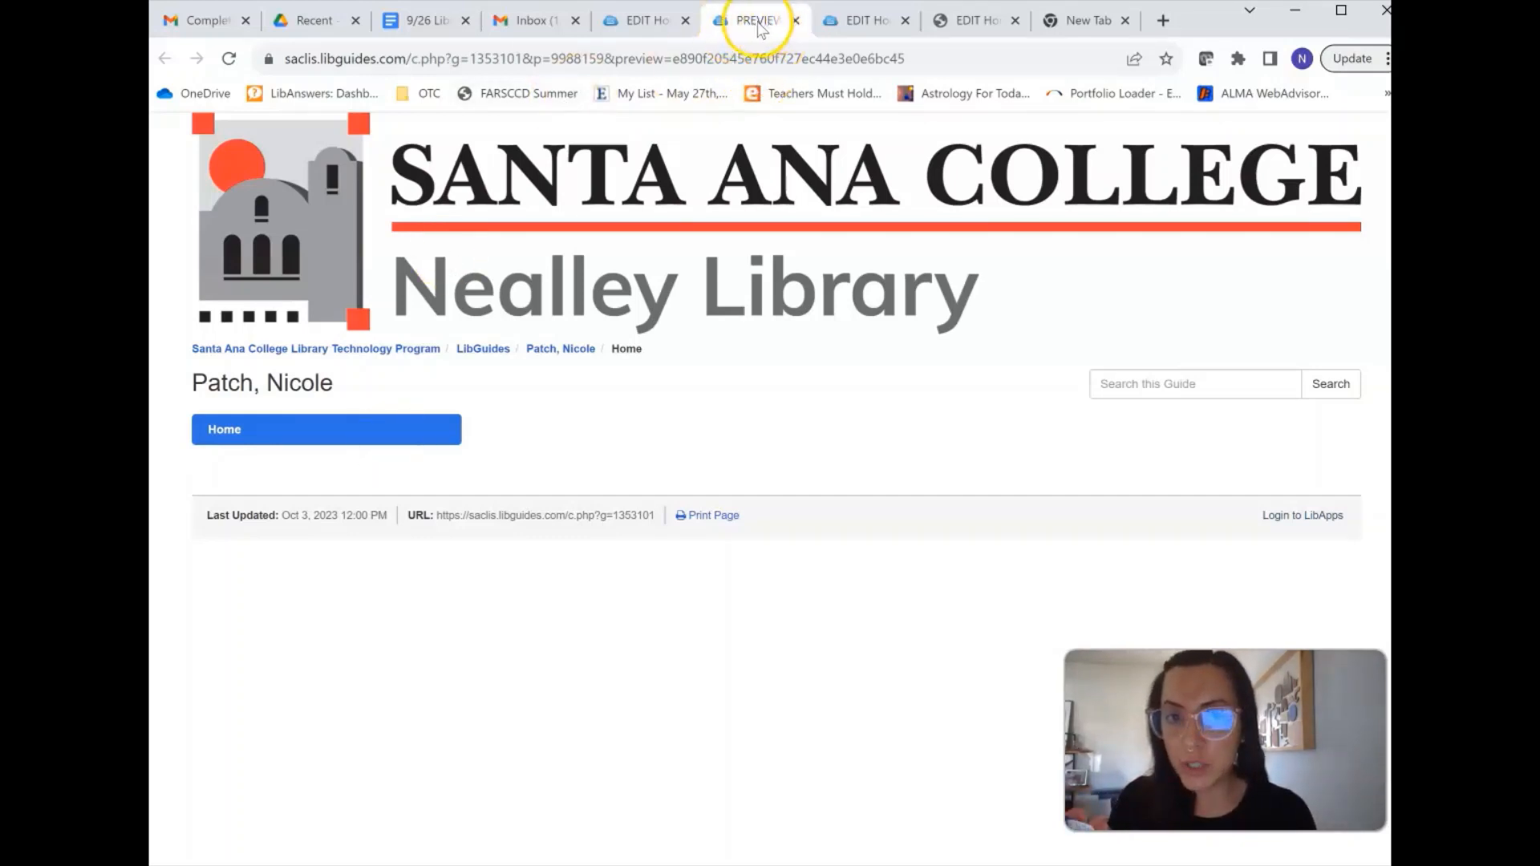
click(644, 24)
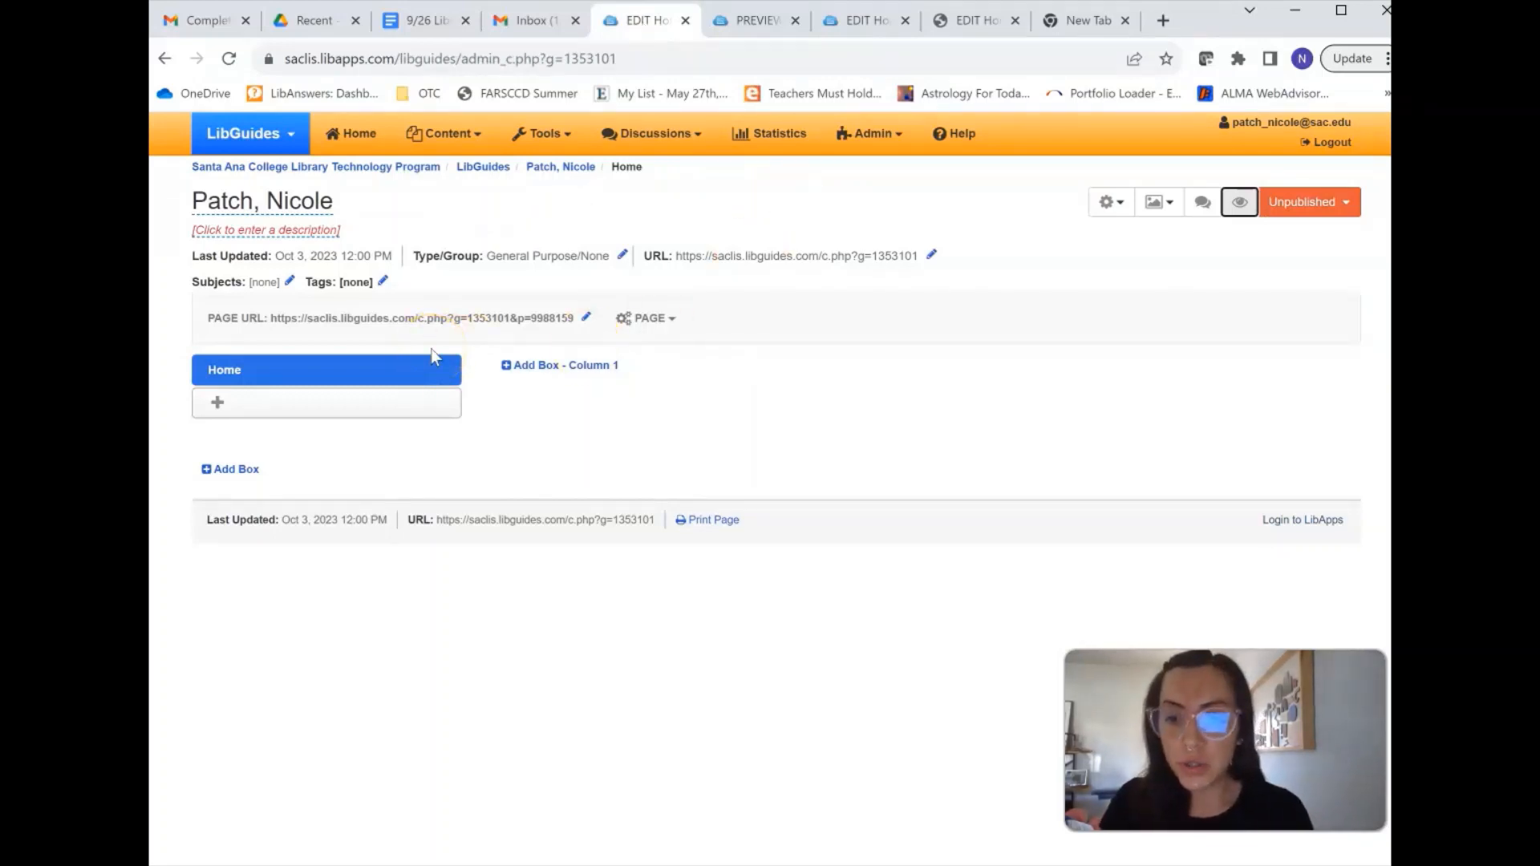
Add a new regular top-level page named About Us to the guide.
click(217, 404)
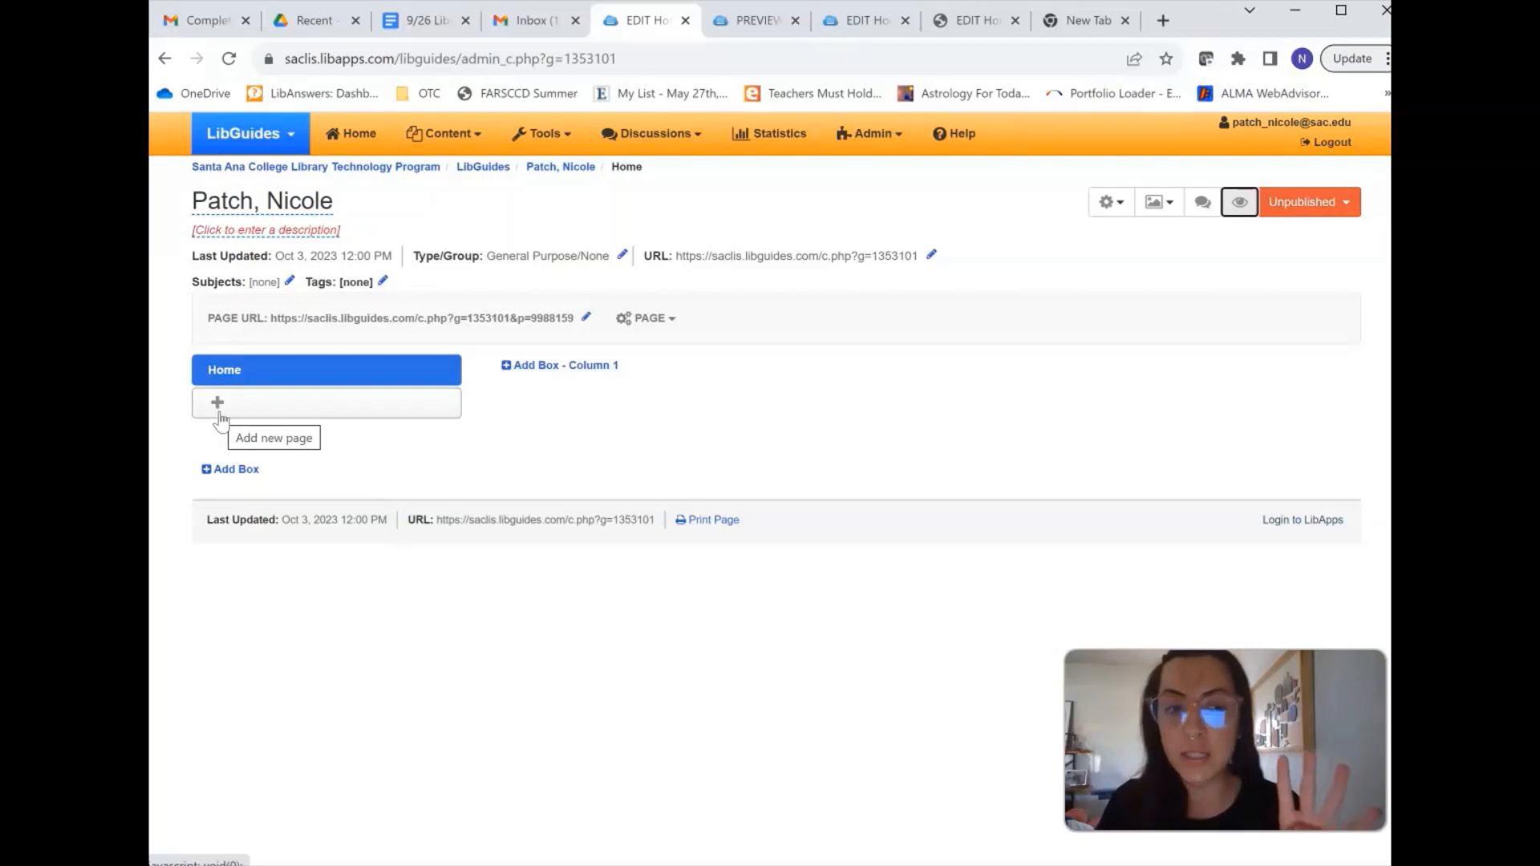
click(218, 403)
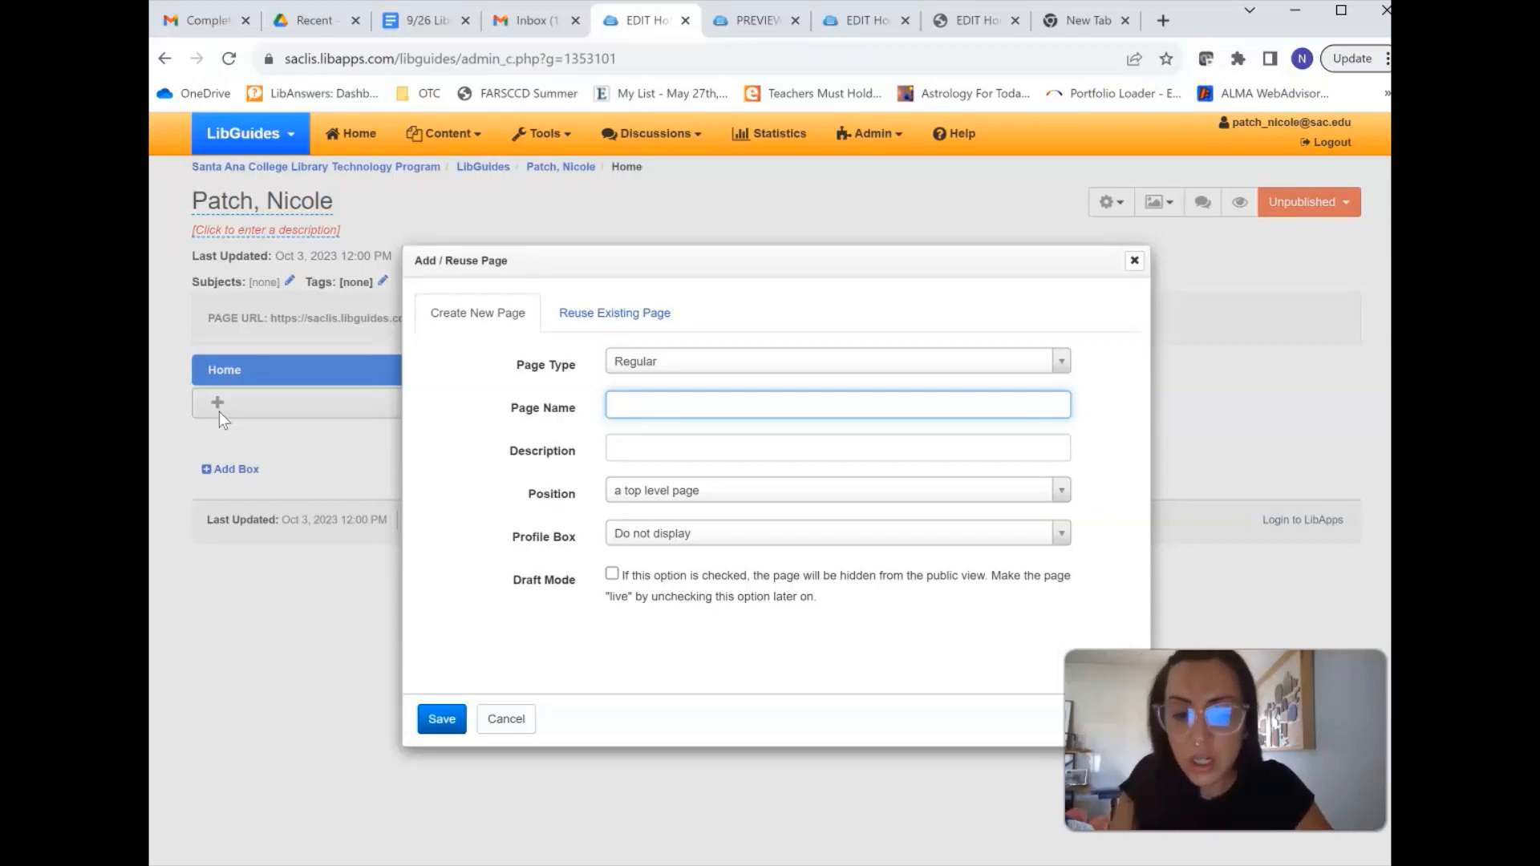
text(About)
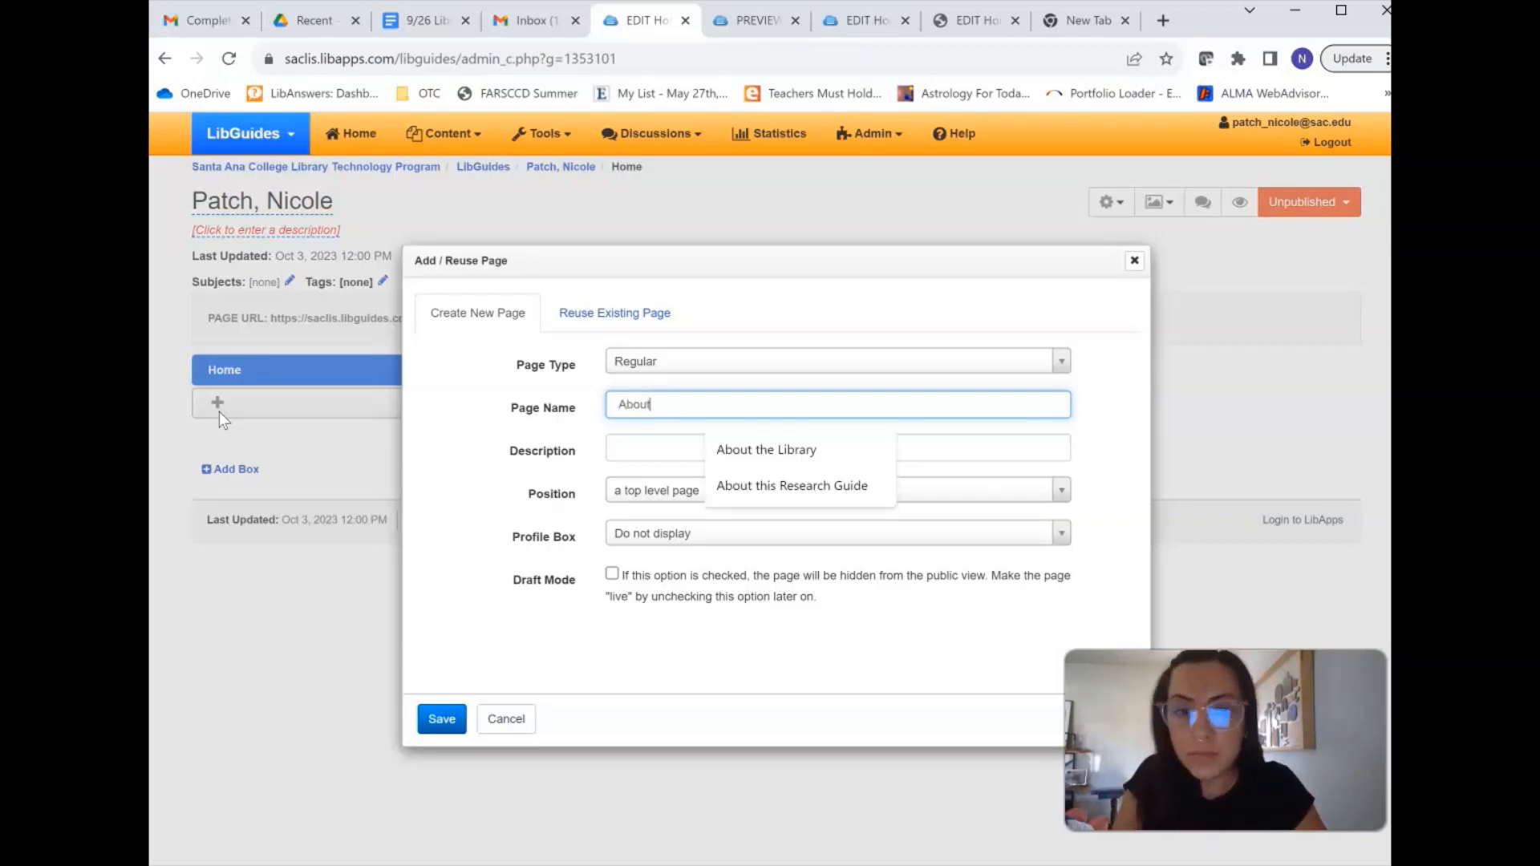
text( Us)
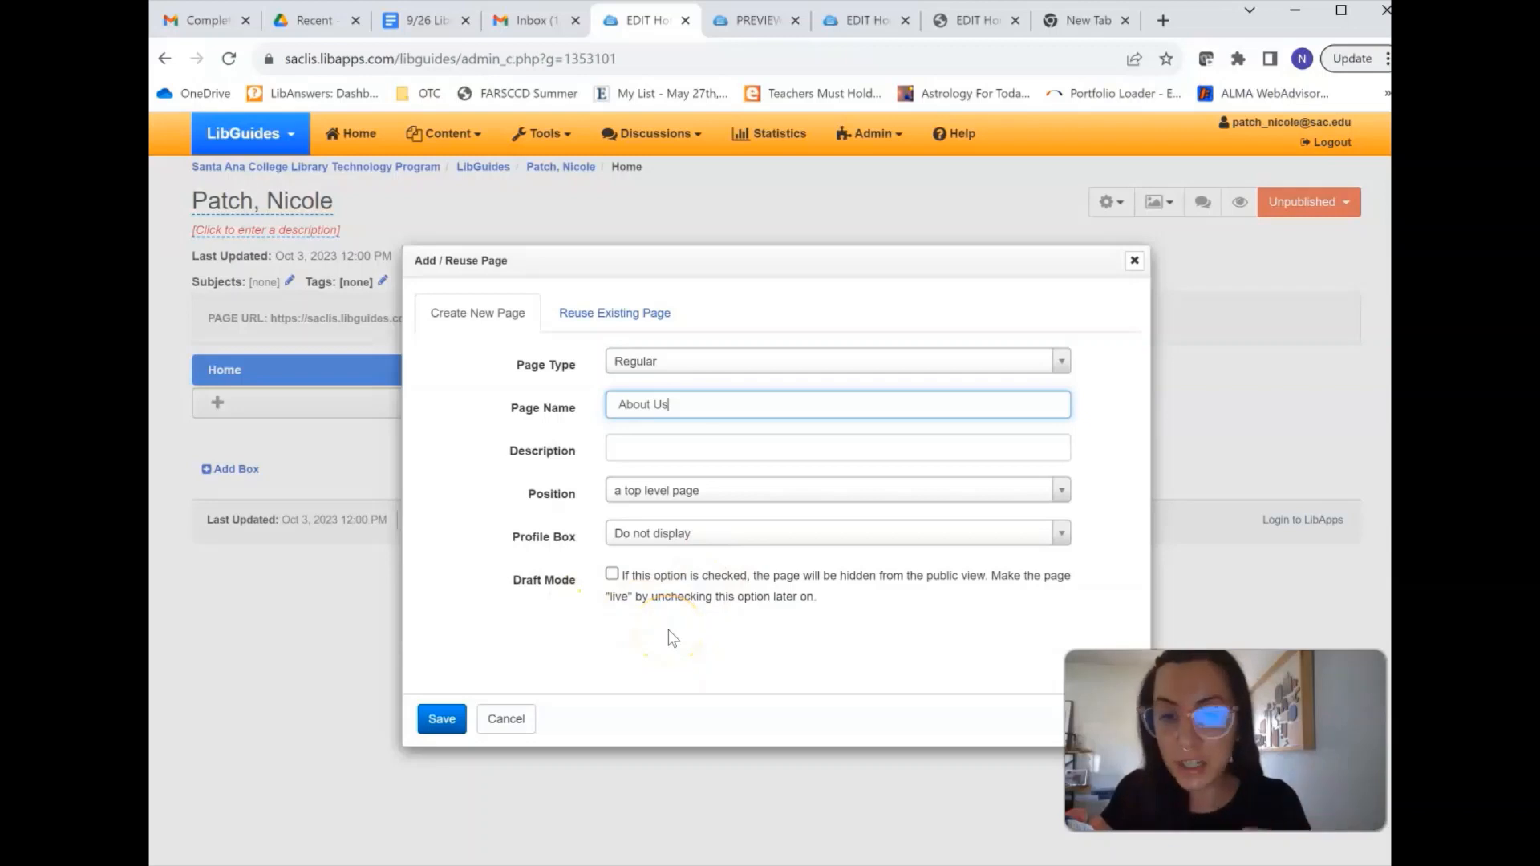
click(441, 719)
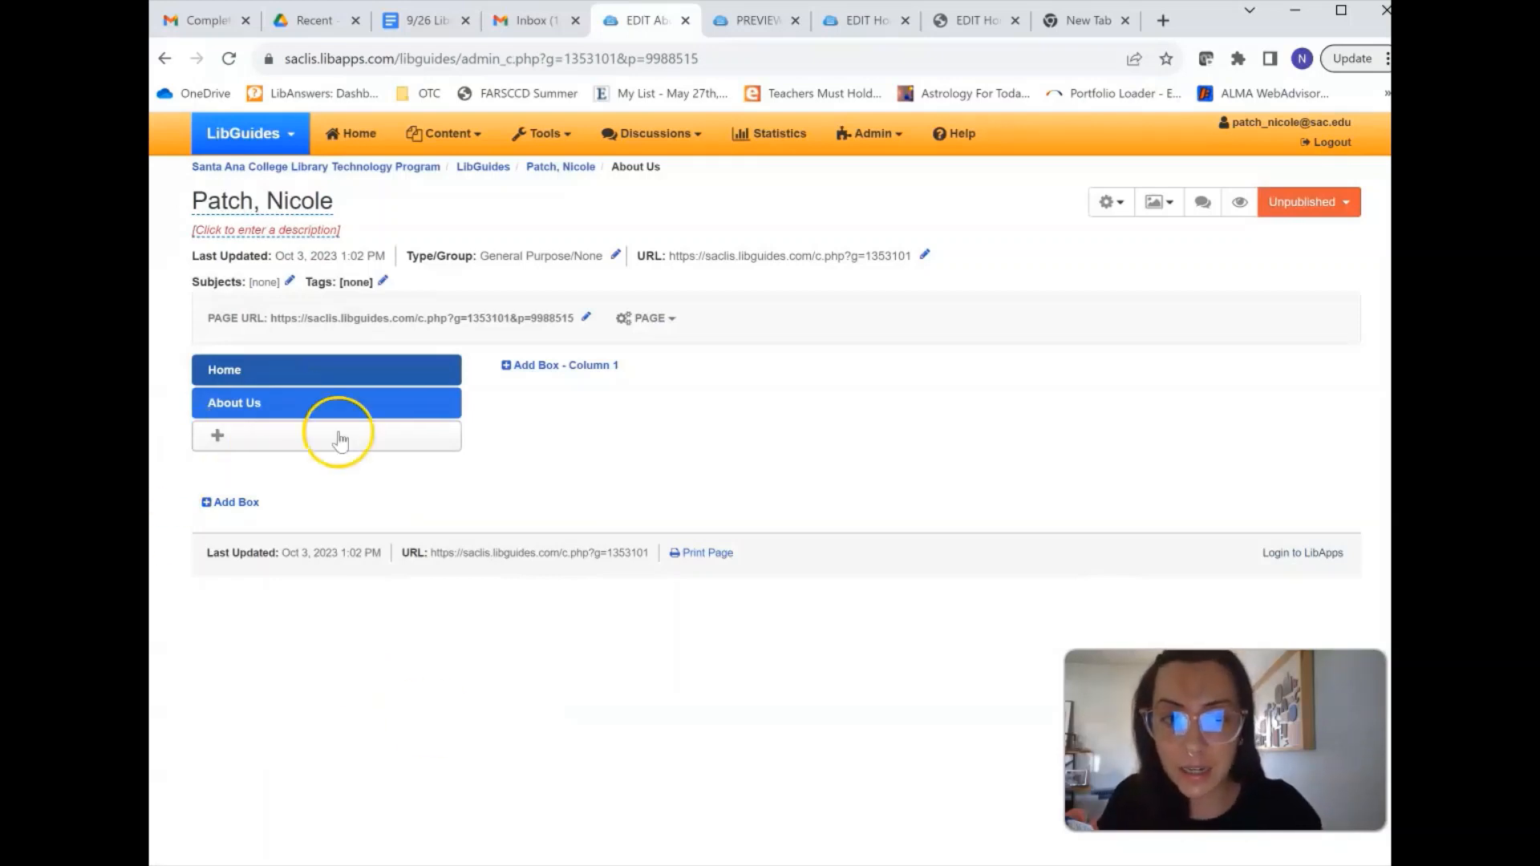
Add a standard box named "Welcome to my dream library!" at the top of column 1 on the Home page.
click(318, 378)
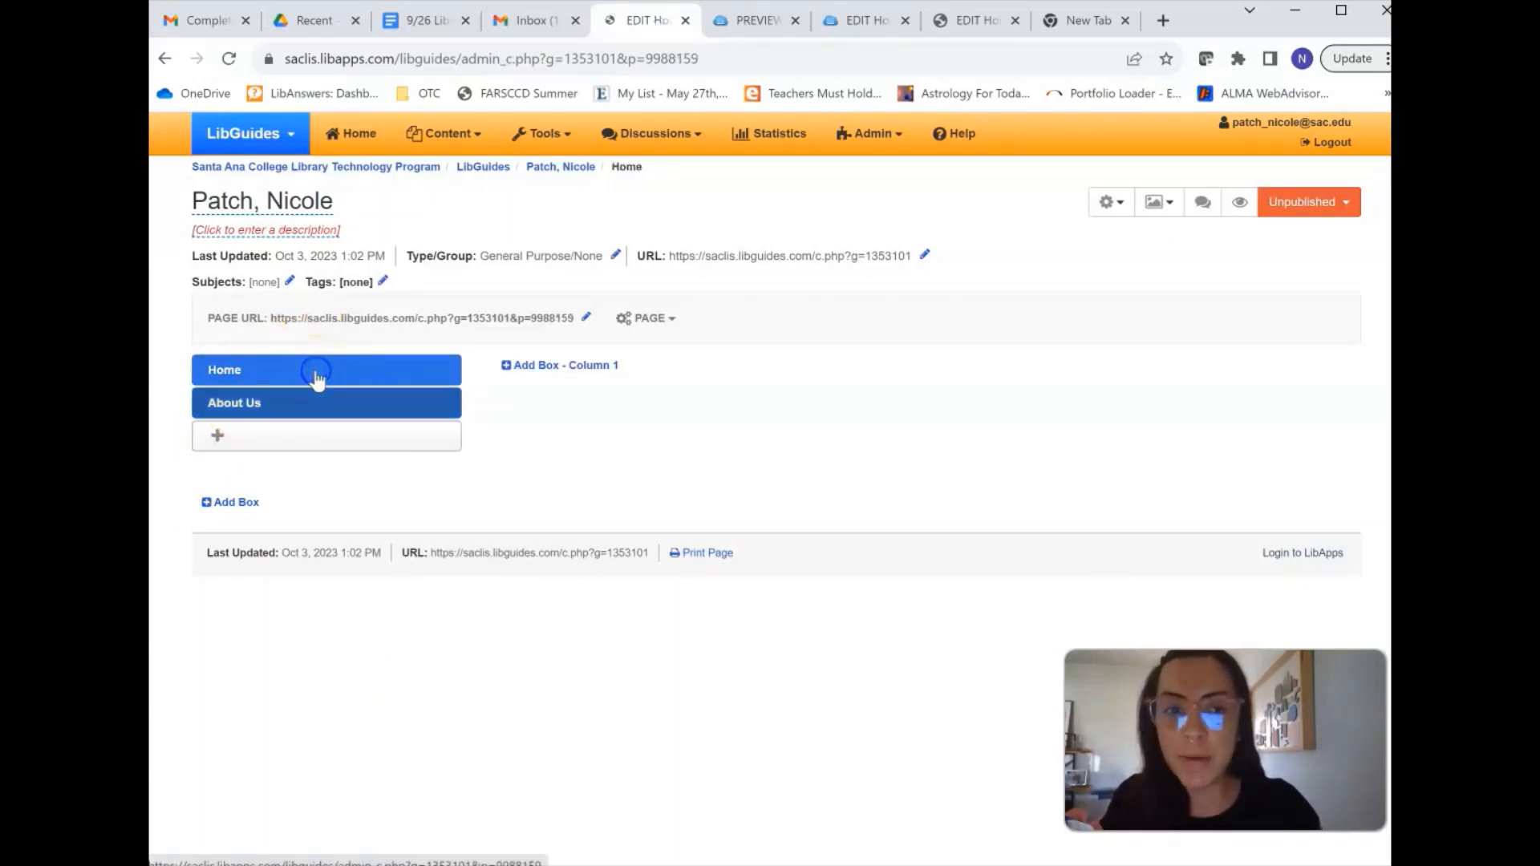
click(575, 365)
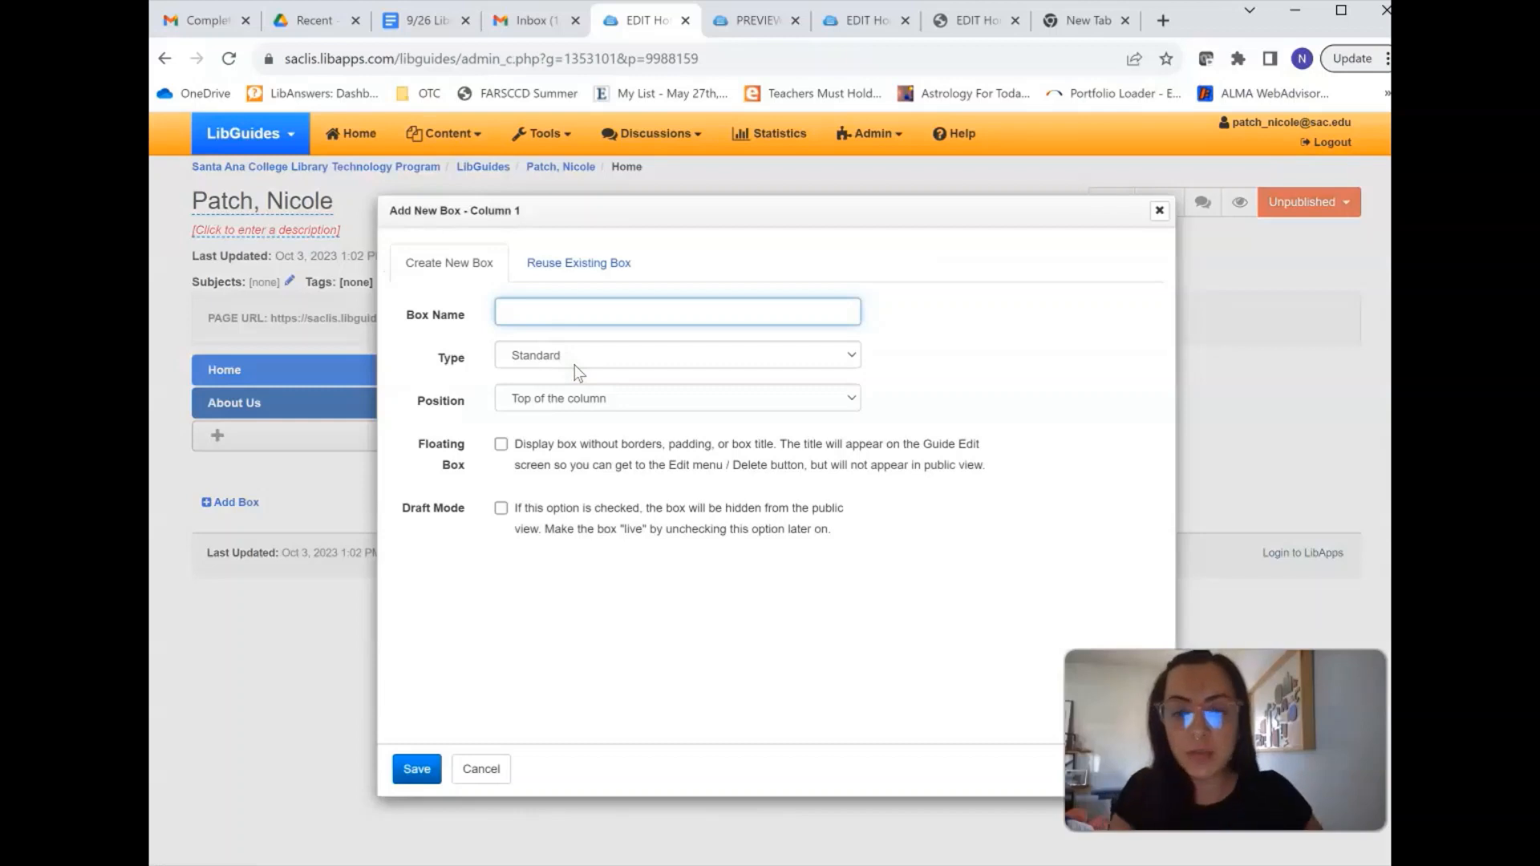
text(Welcome to )
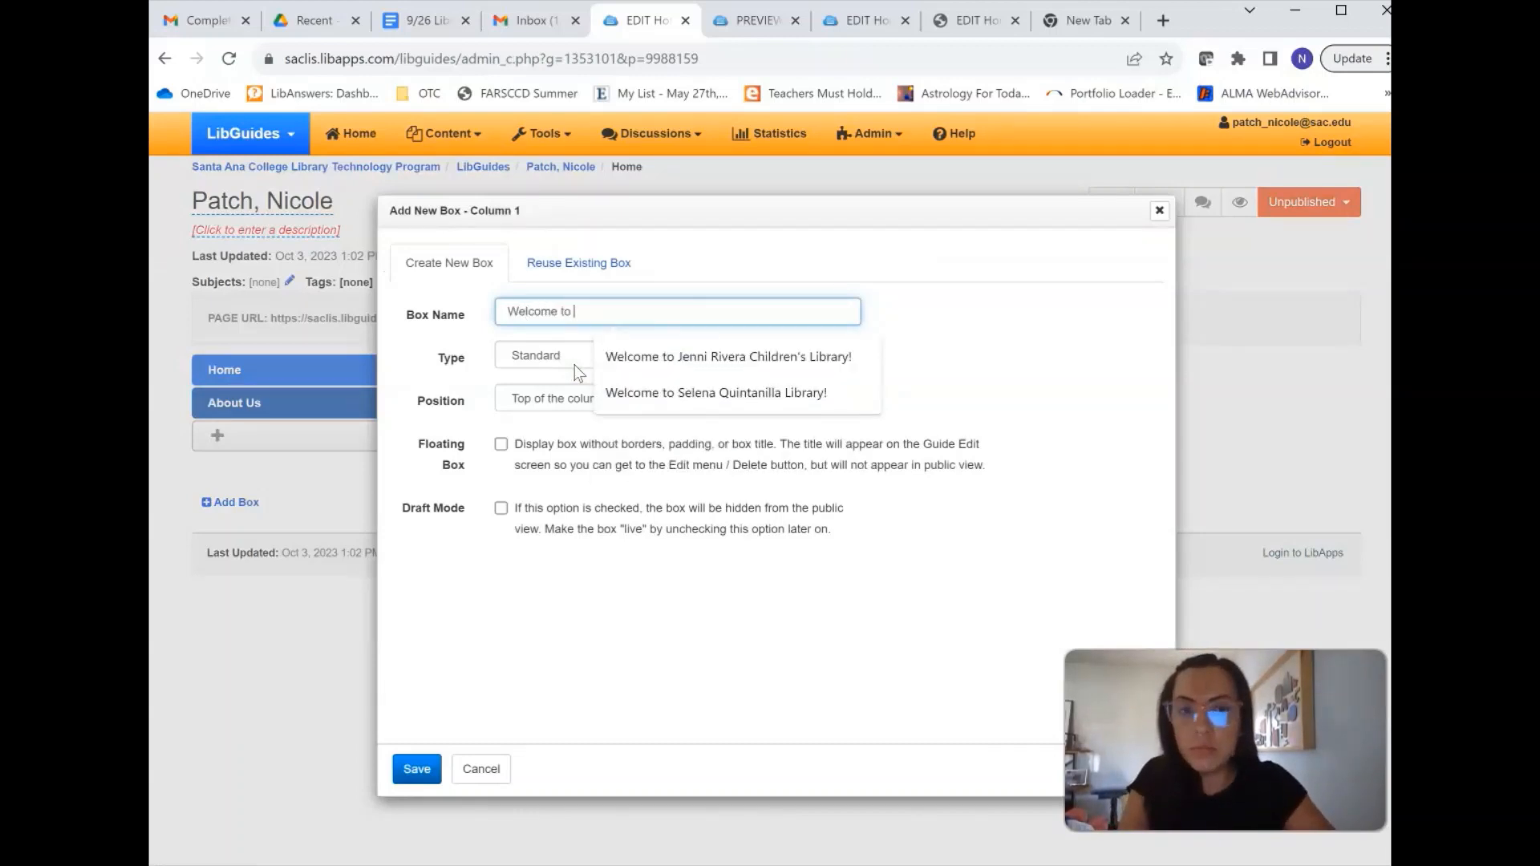
text(my dream lib)
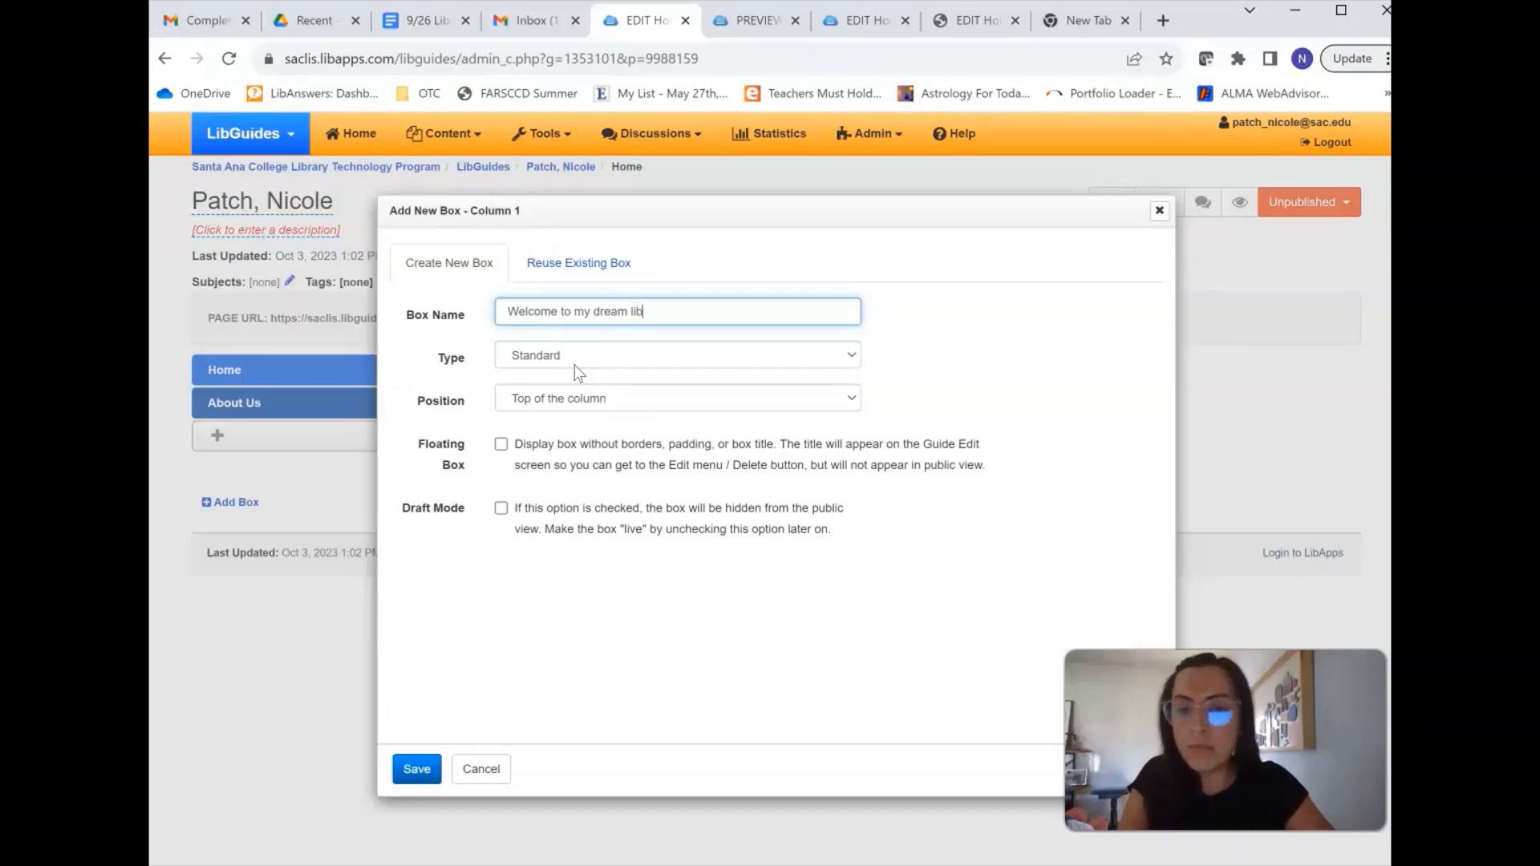
text(rary!)
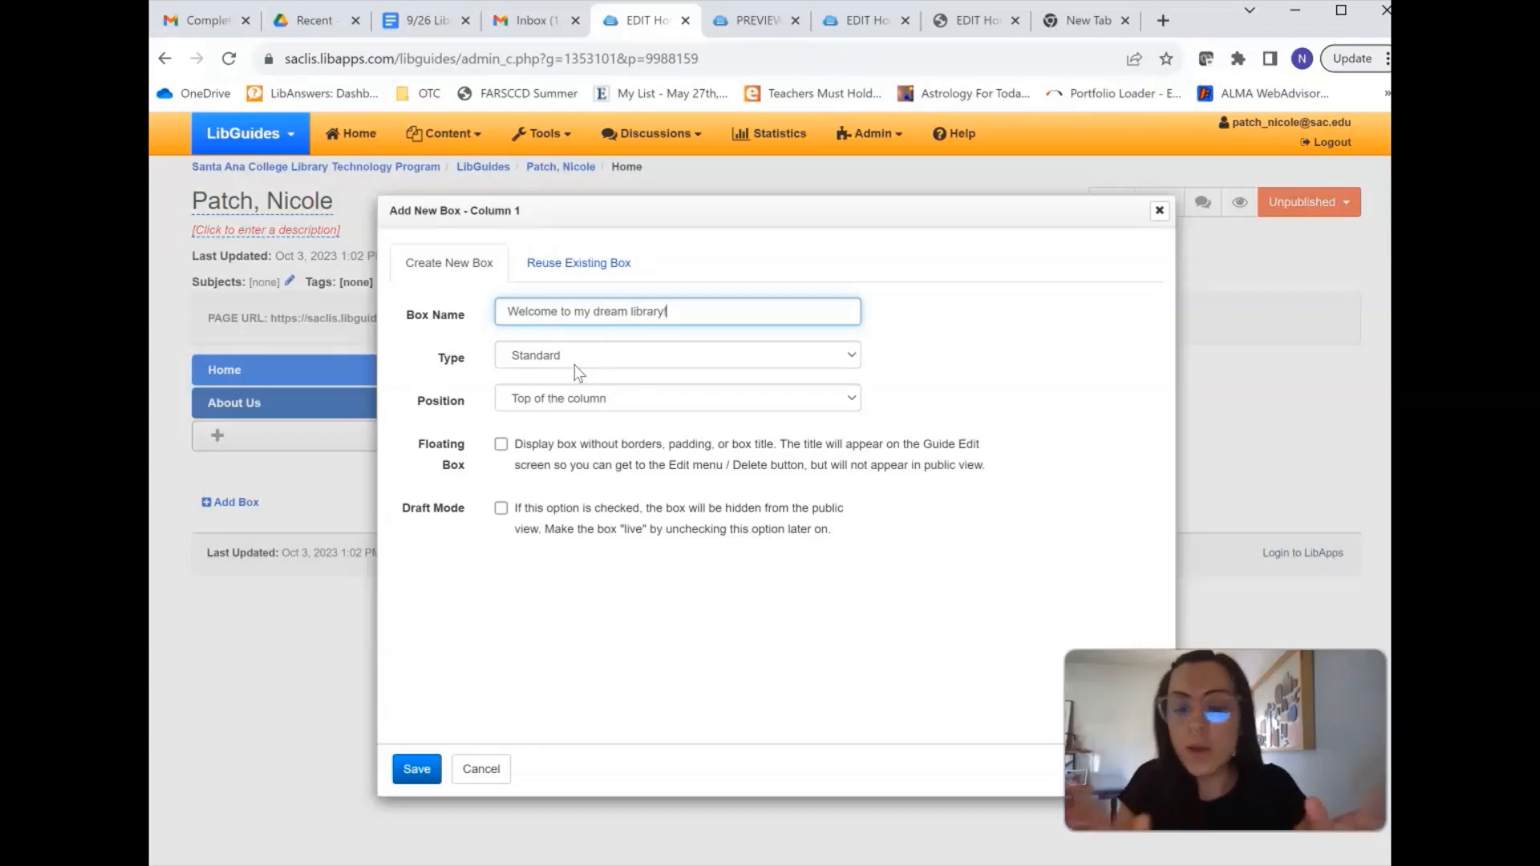
click(417, 768)
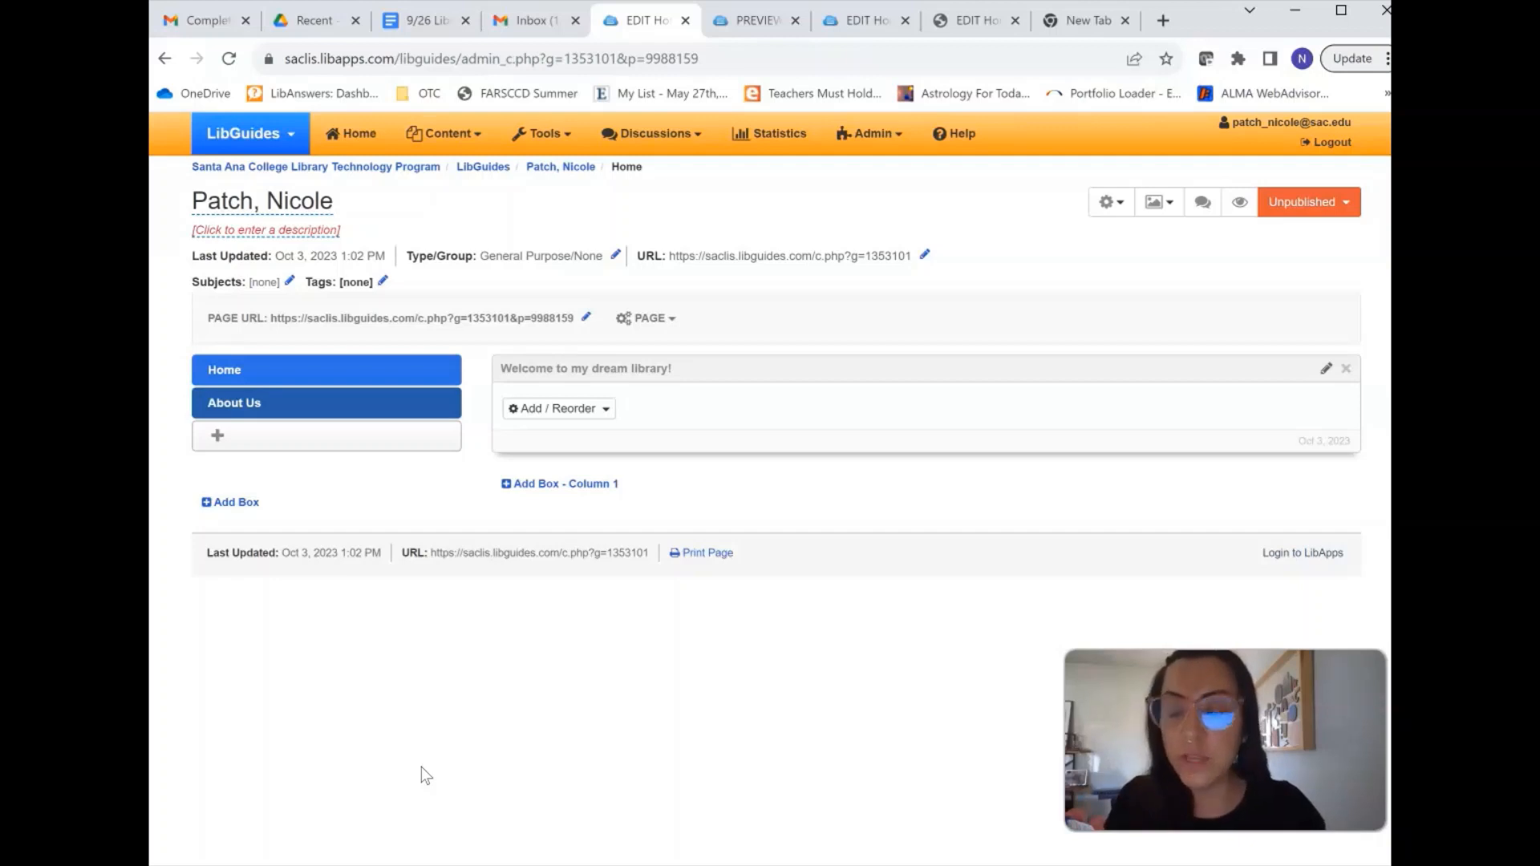
Add a standard box named Library History at the top of column 1 on the About Us page.
click(342, 405)
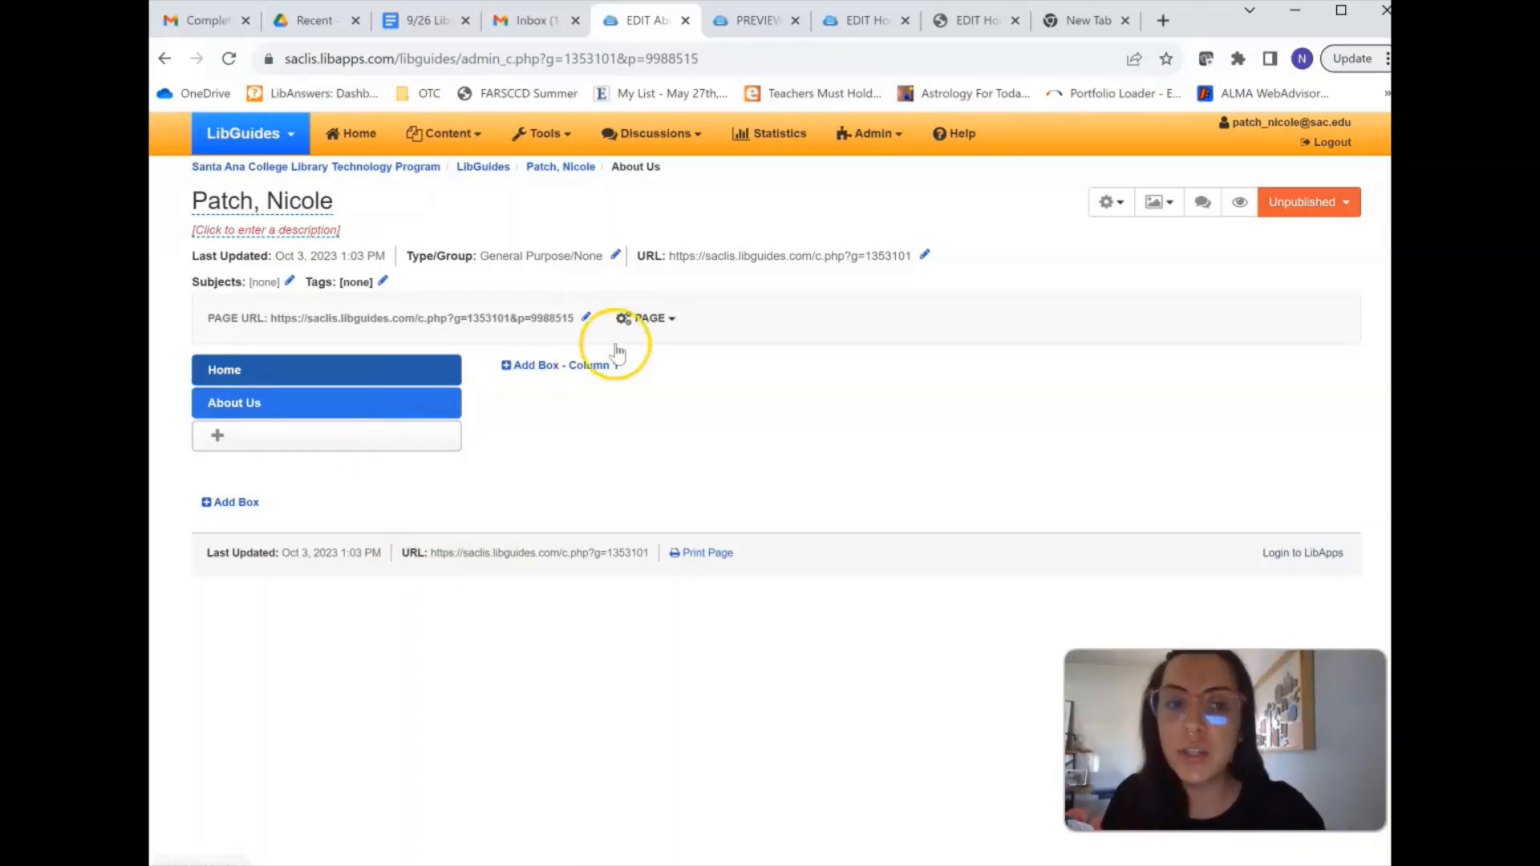
click(559, 368)
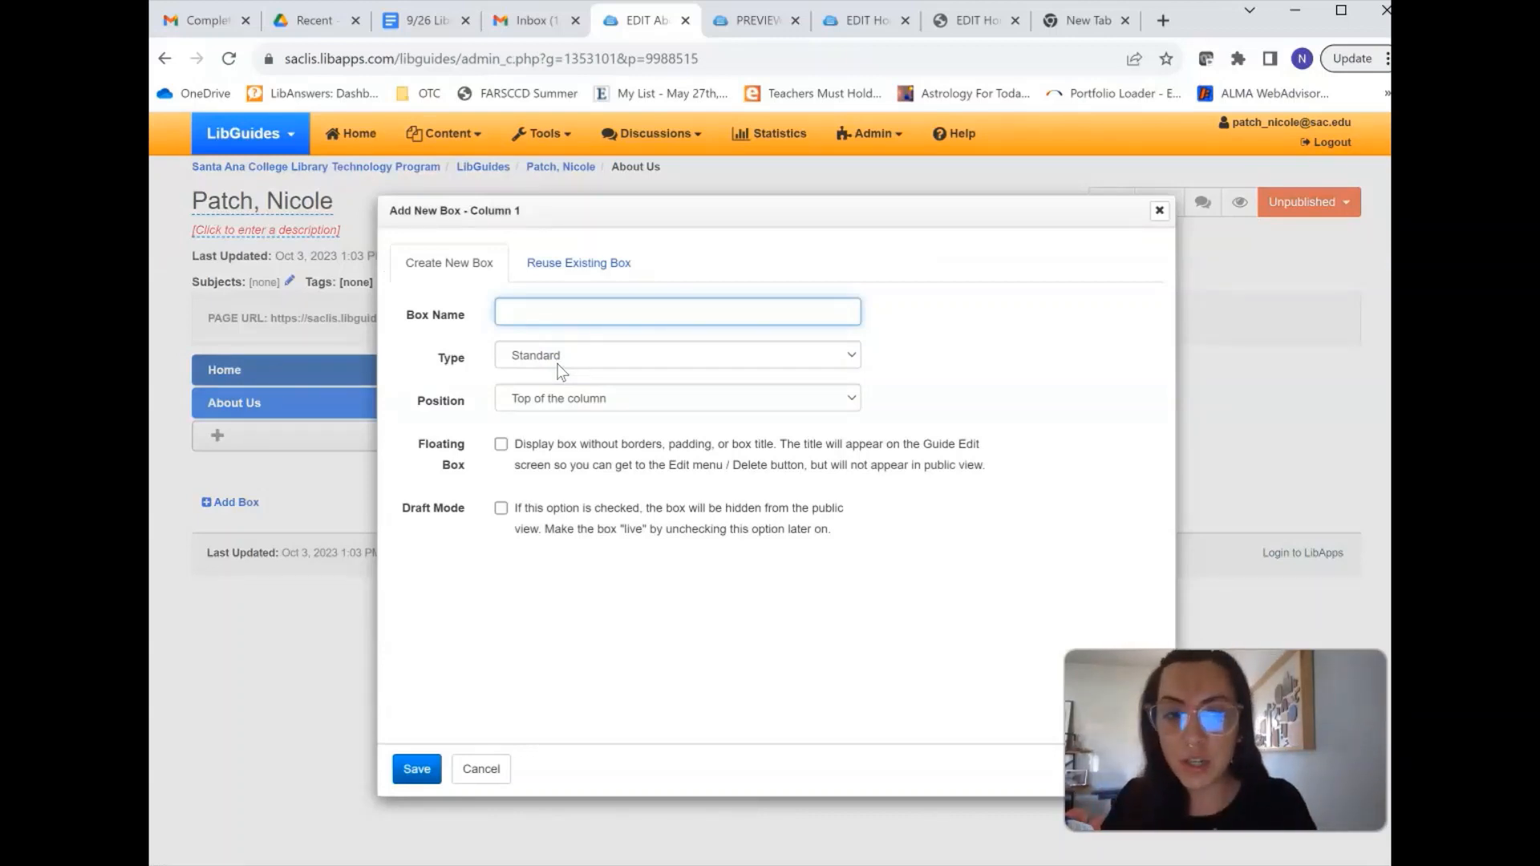
text(L)
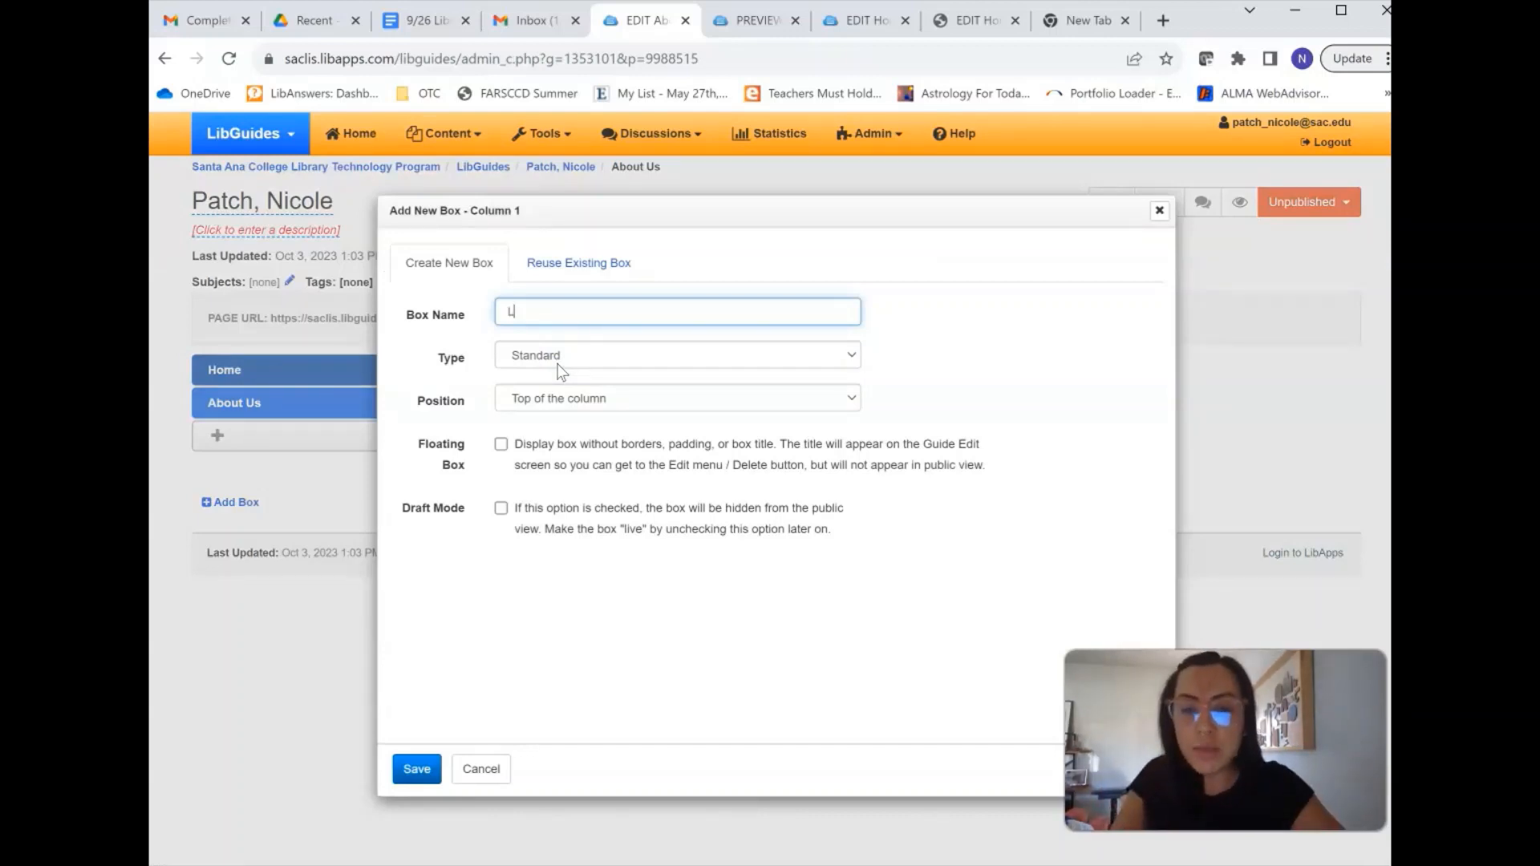
text(ibrary History)
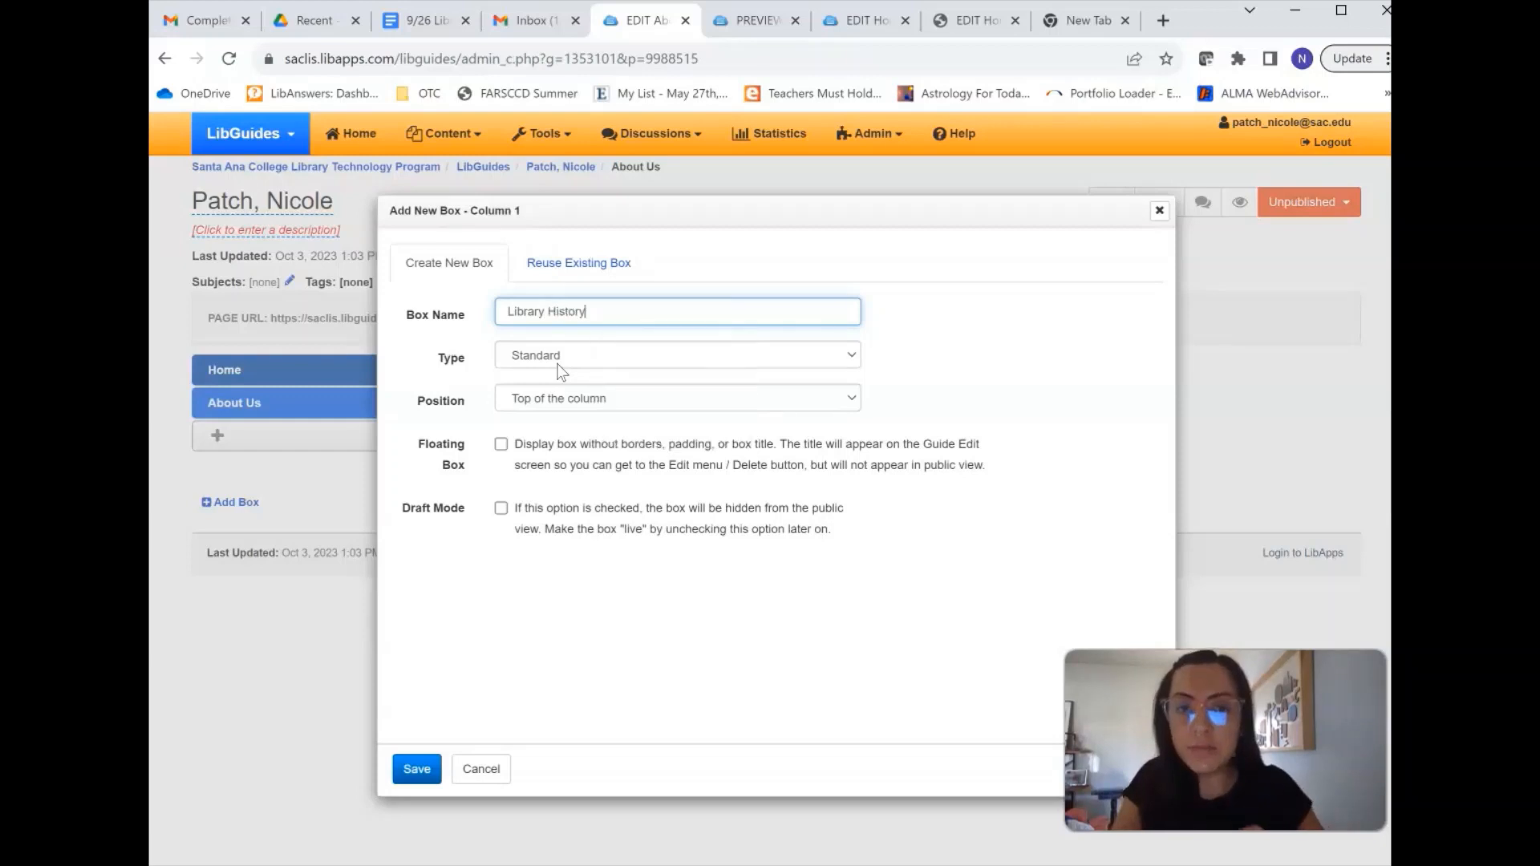
click(418, 763)
click(417, 762)
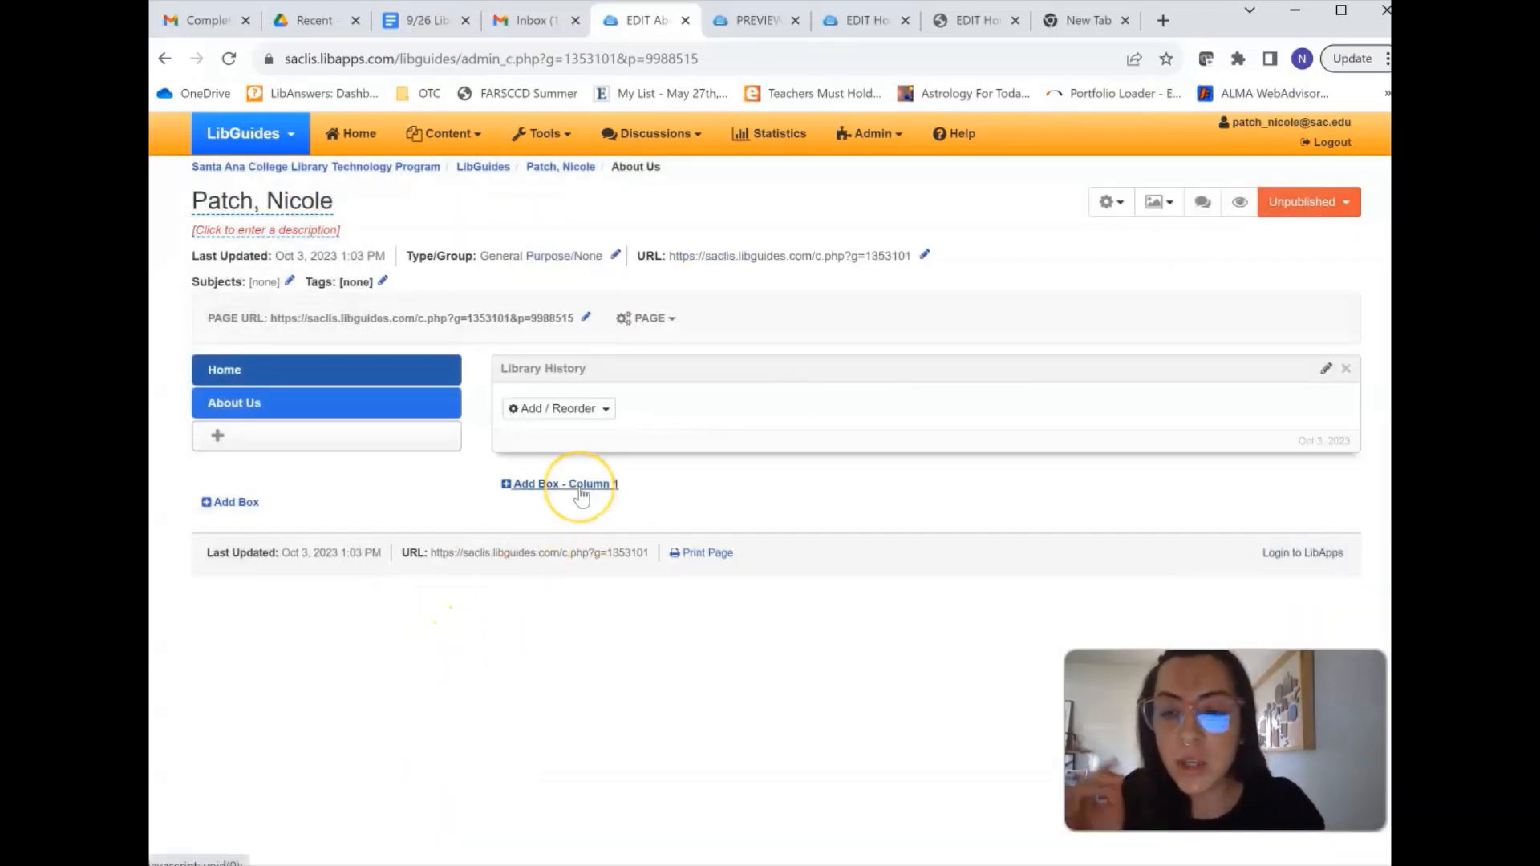
Add a standard box named Meet Our Staff at the bottom of column 1 on the About Us page.
click(580, 489)
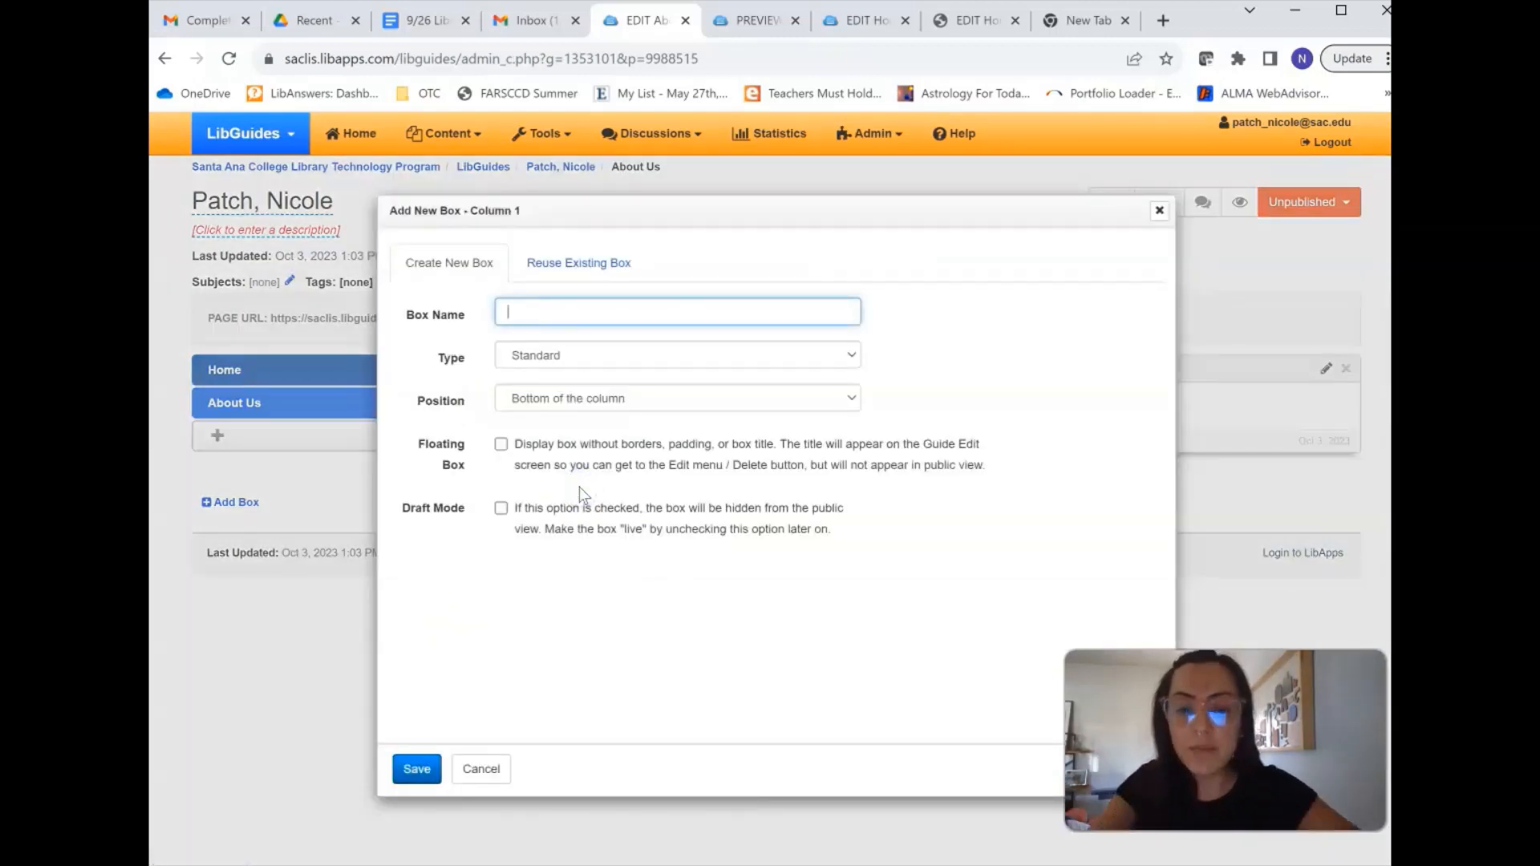
text(Meet th)
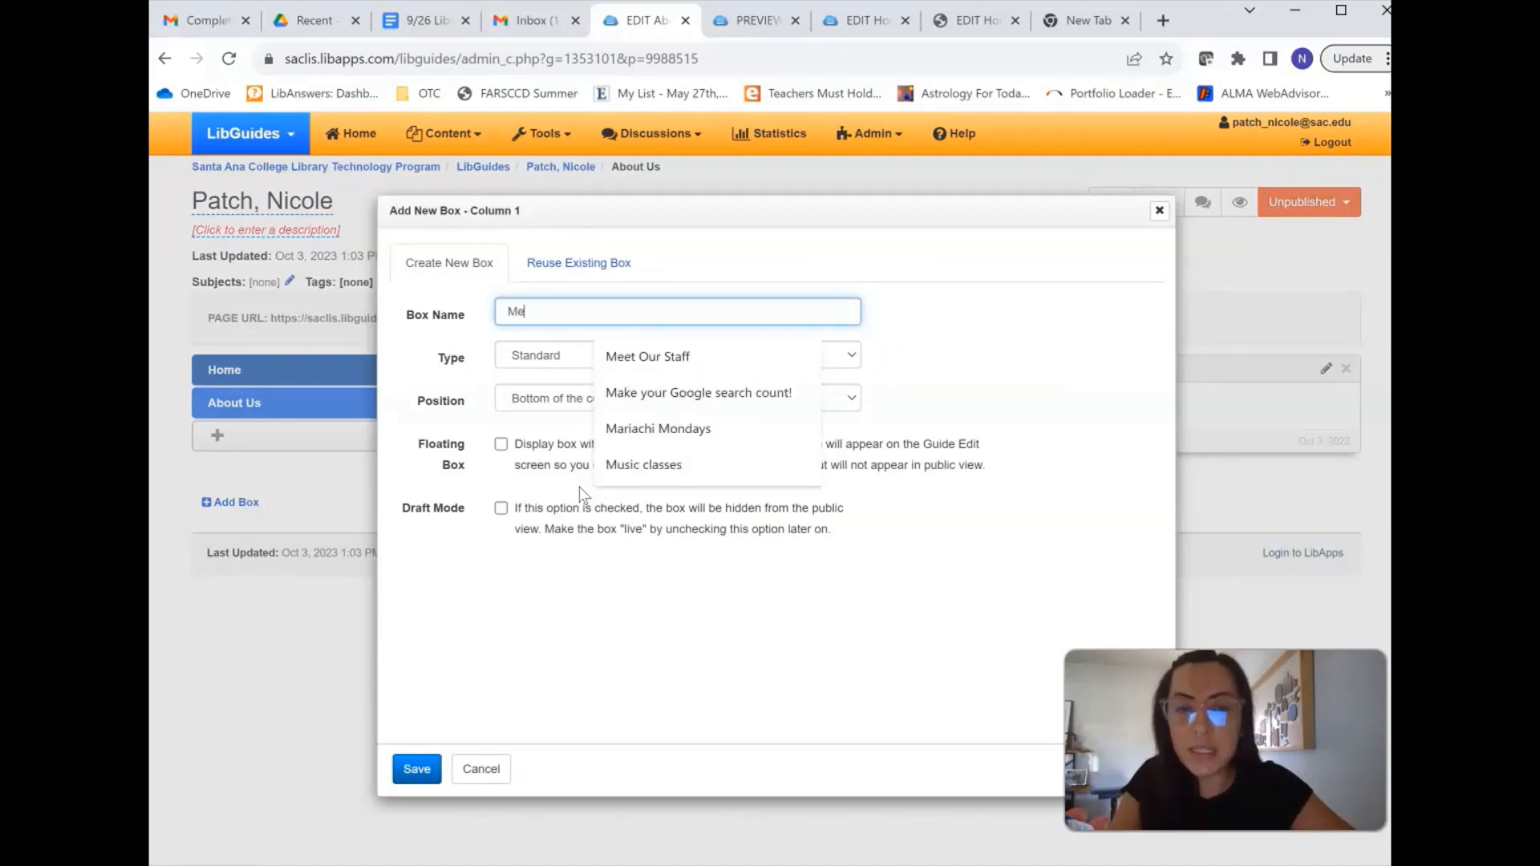
key(BackSpace)
key(BackSpace)
text(Ou)
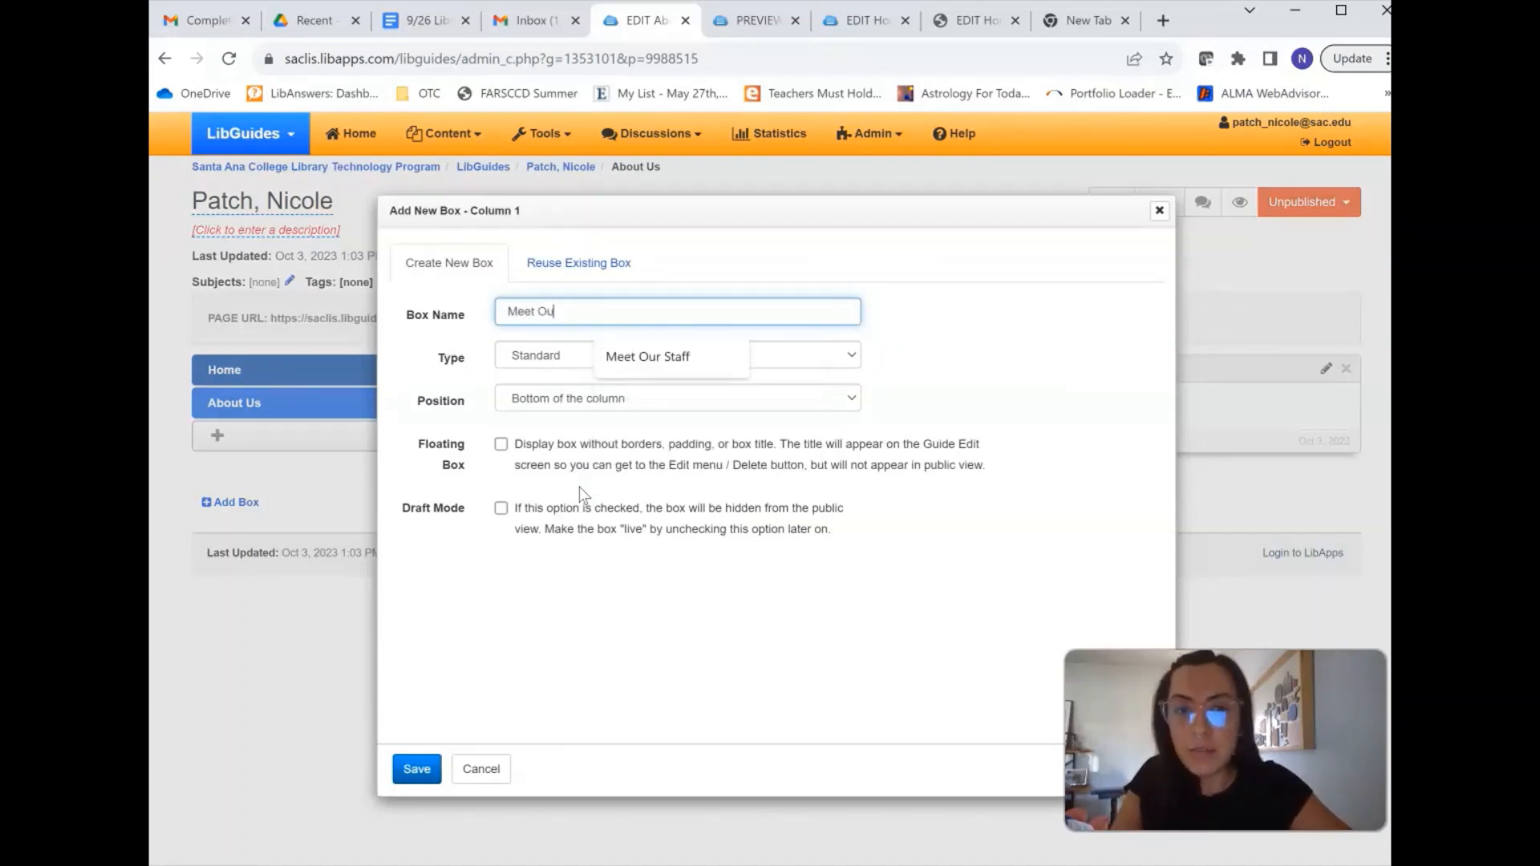
text(r Staff)
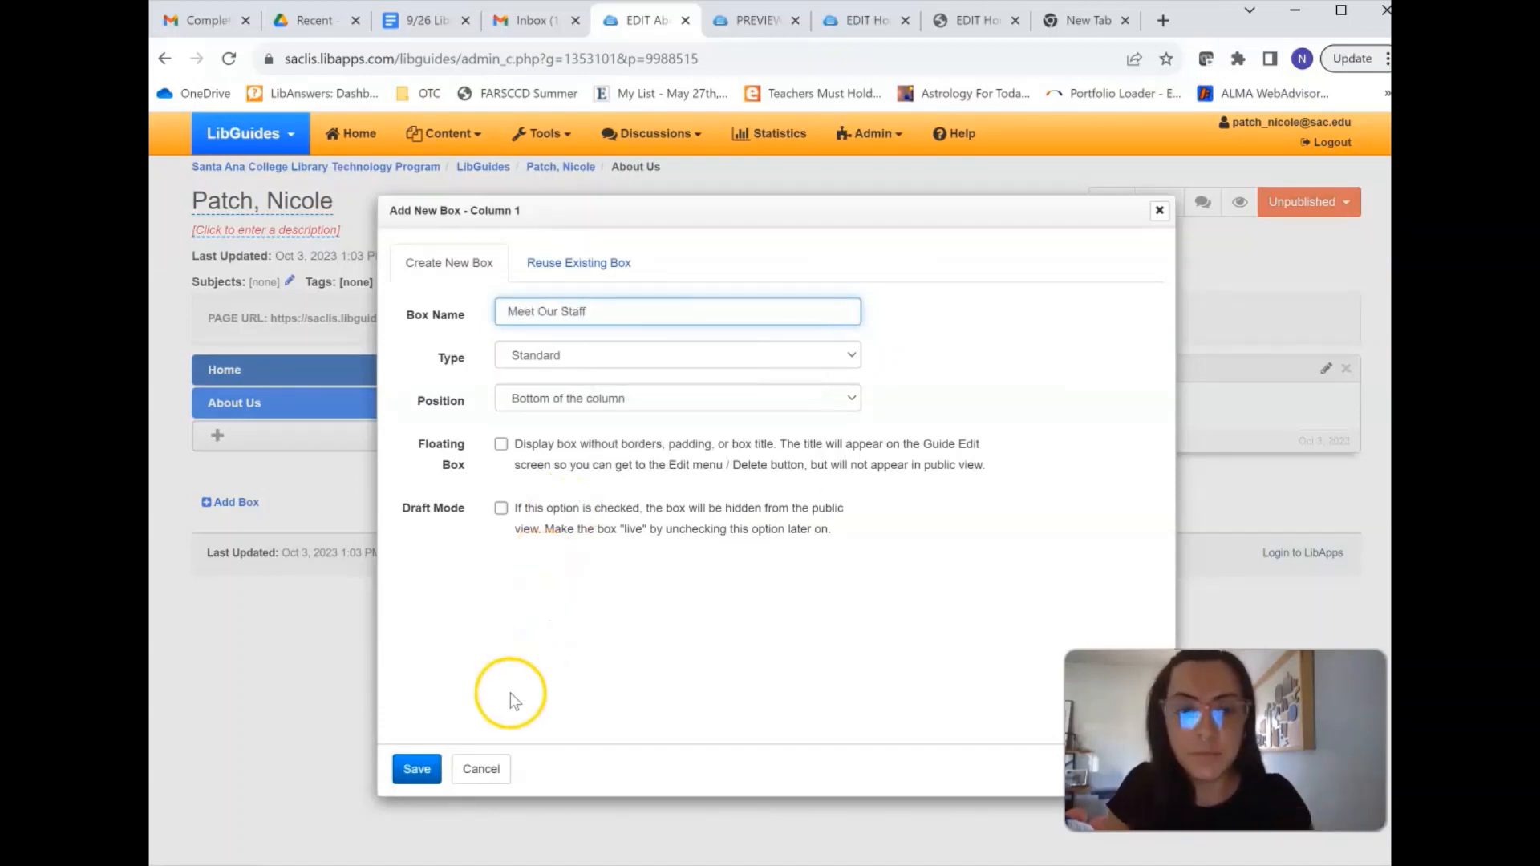
click(415, 770)
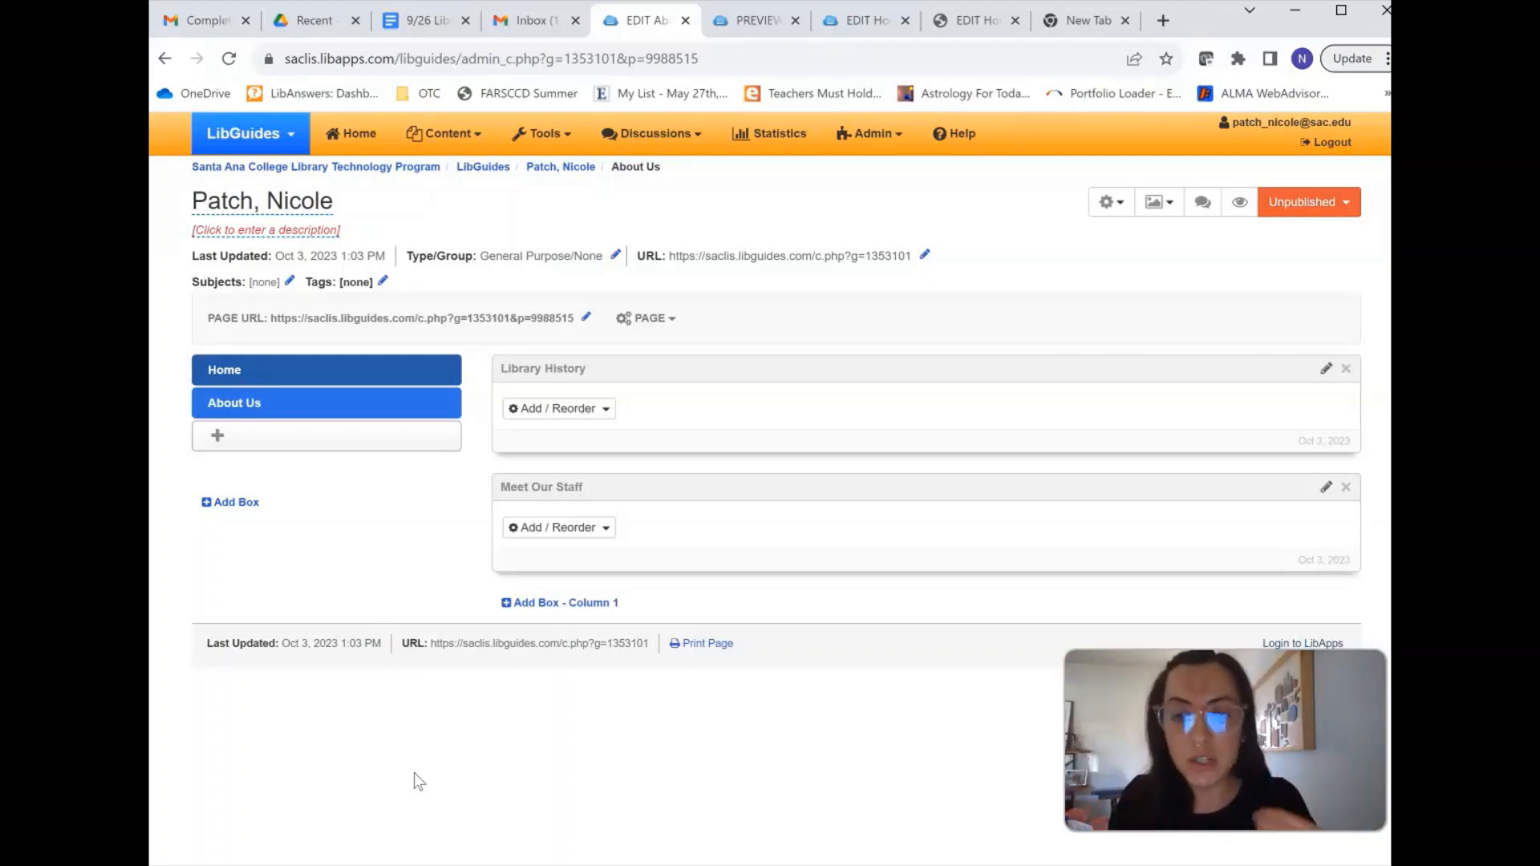
Review the boxes on the Home page, and add a new regular top-level page named Services to the guide.
click(311, 374)
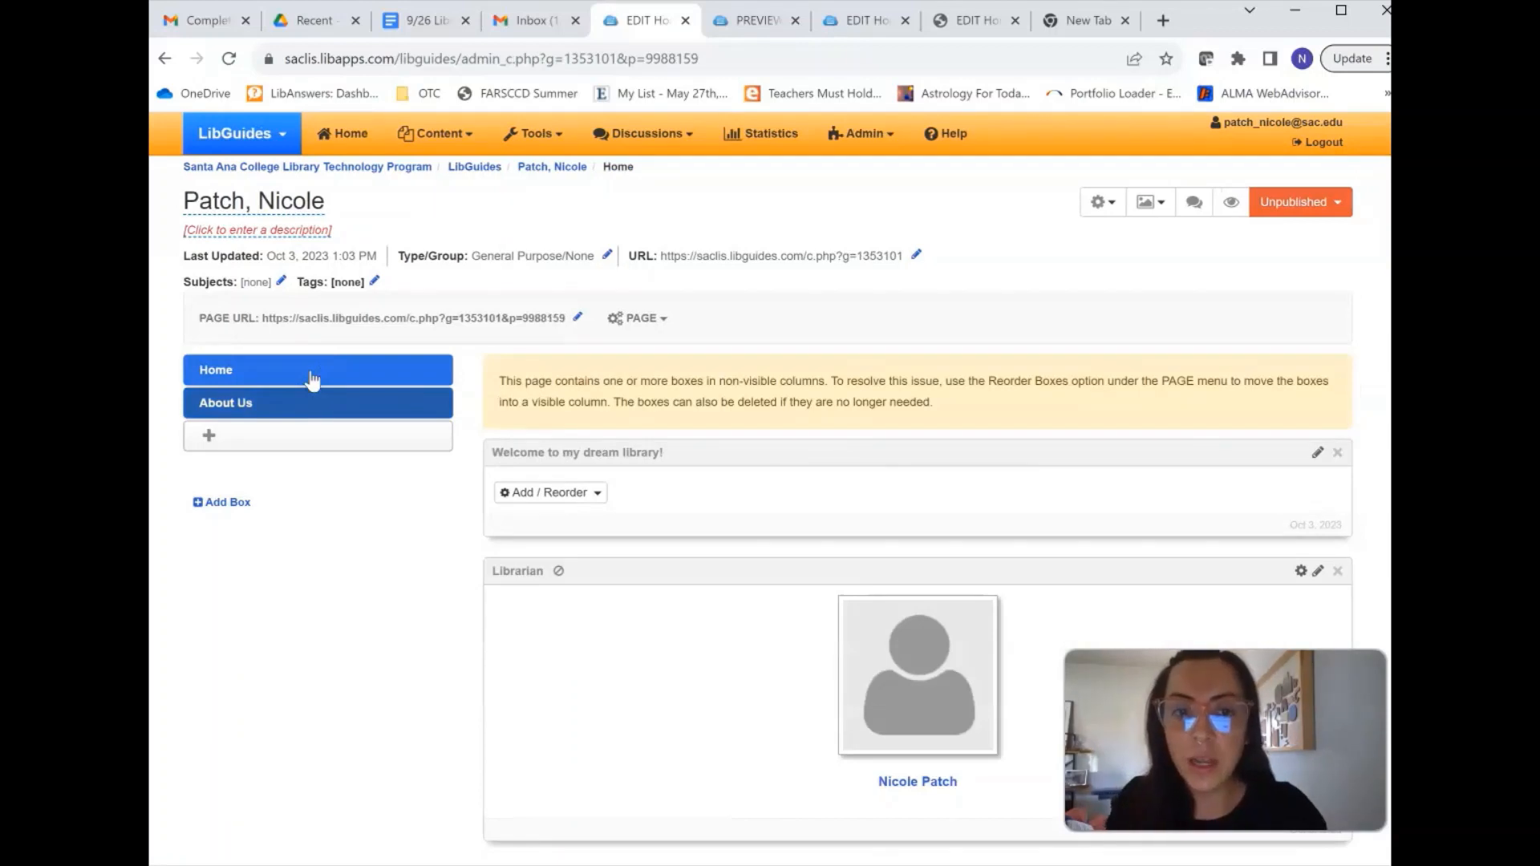
scroll(641, 557, down, 1)
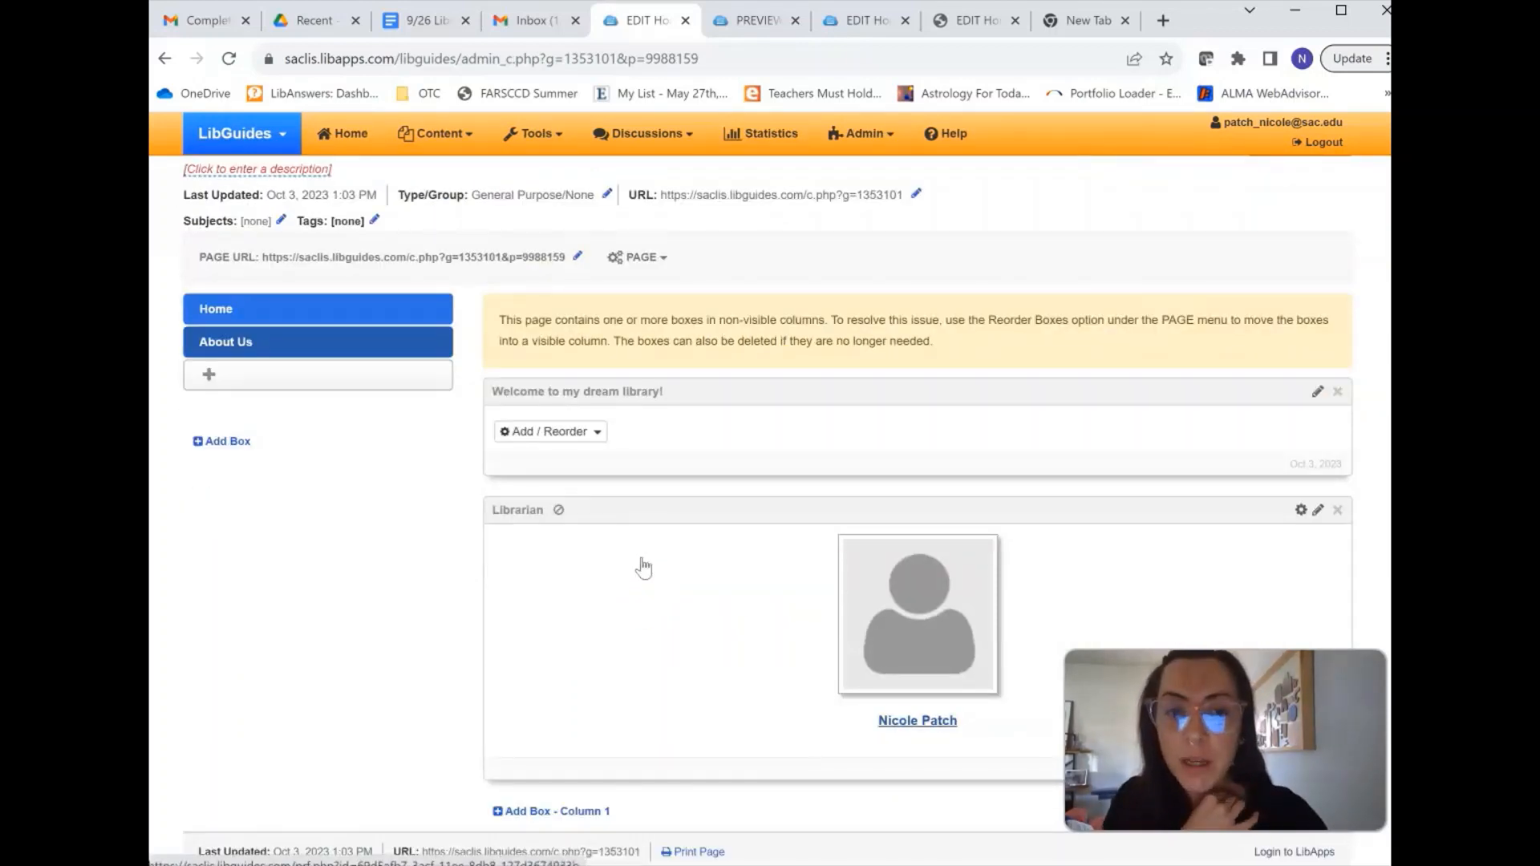
click(345, 340)
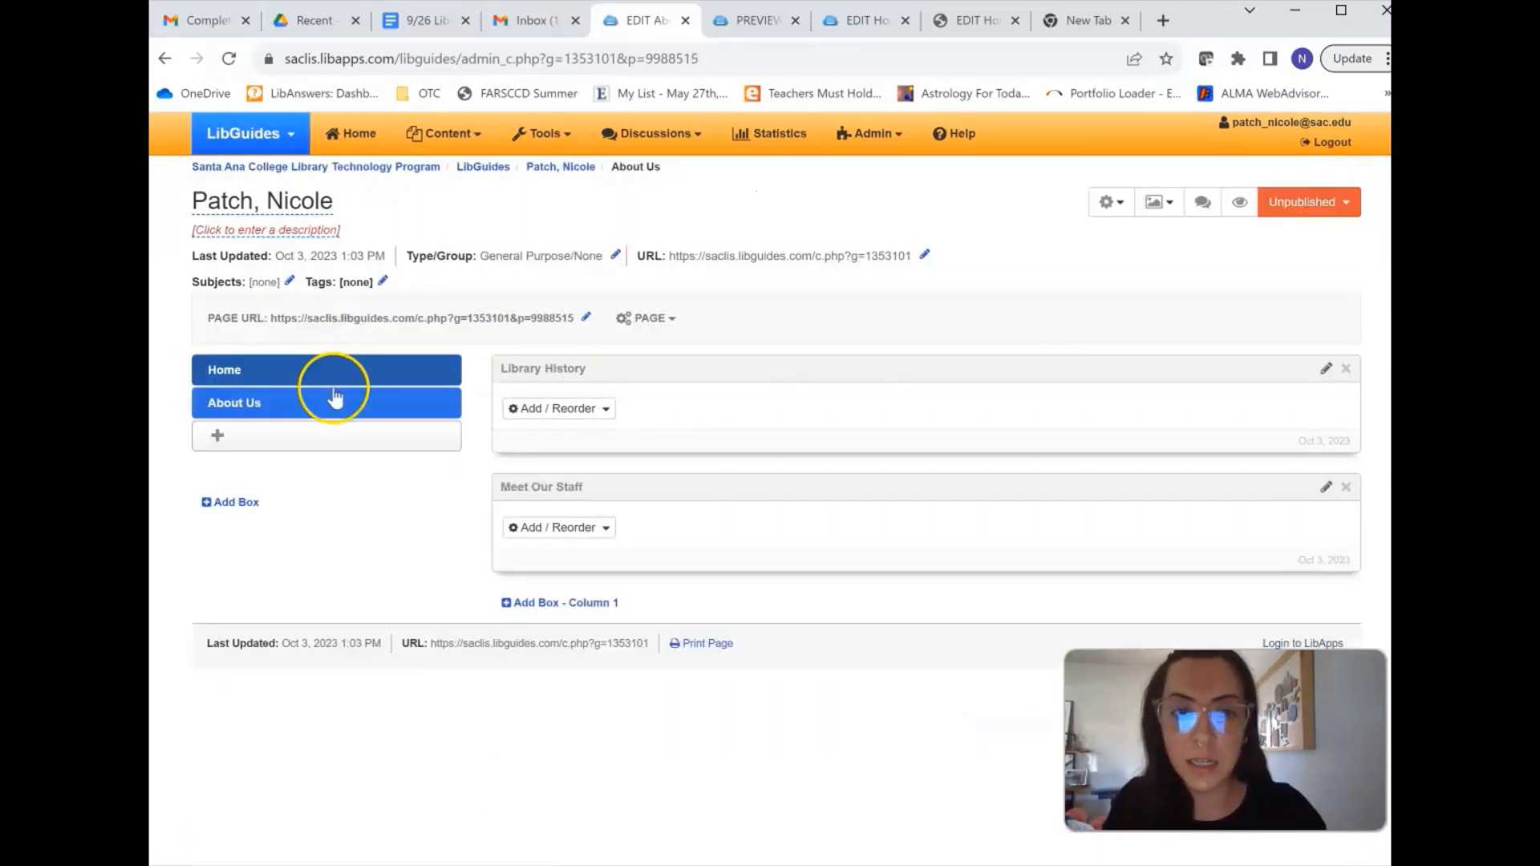
click(248, 437)
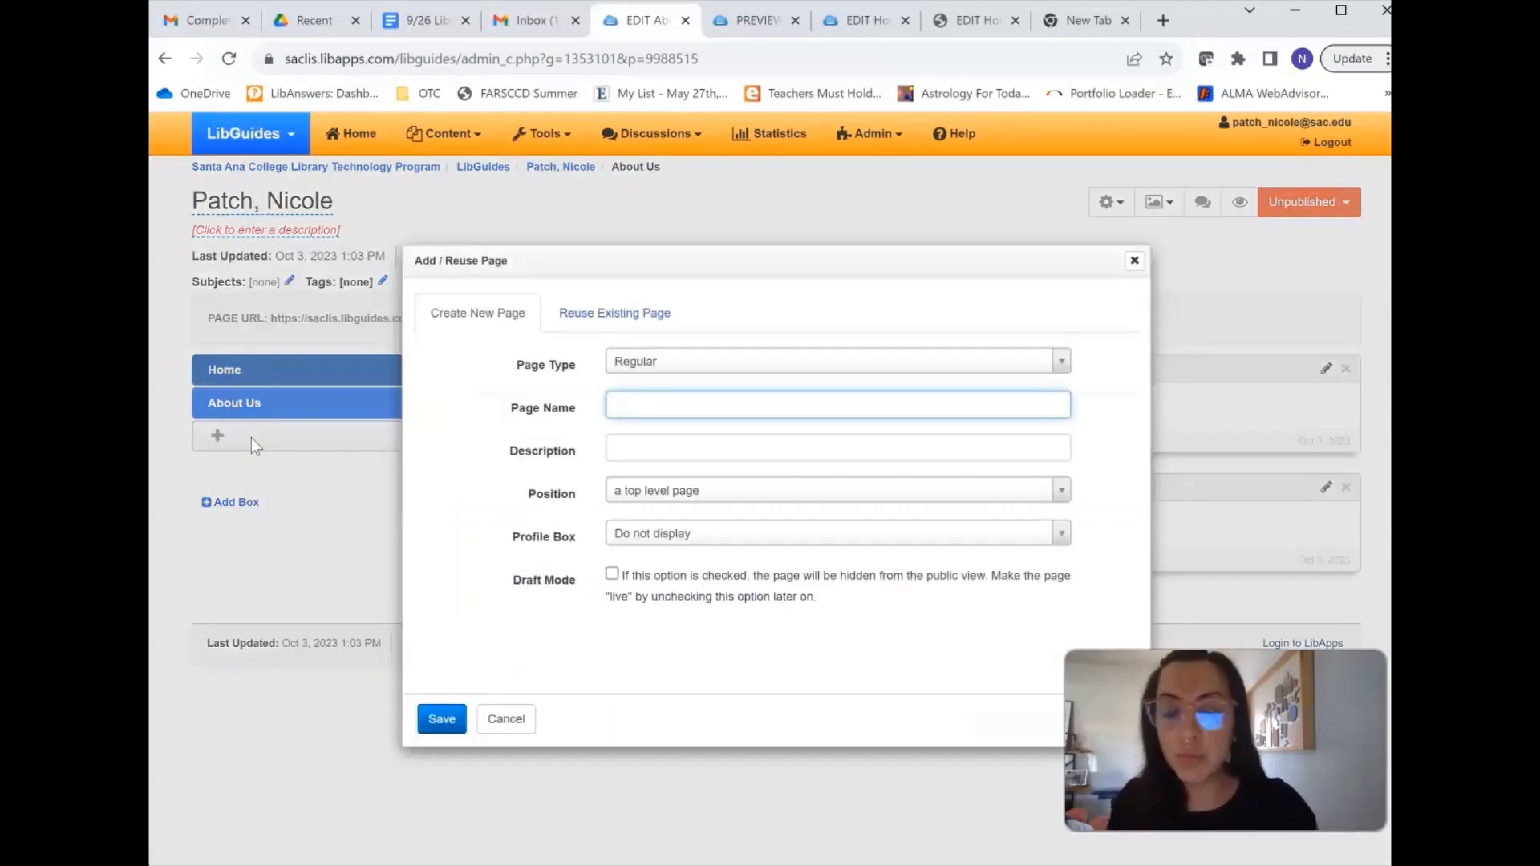
text(Services)
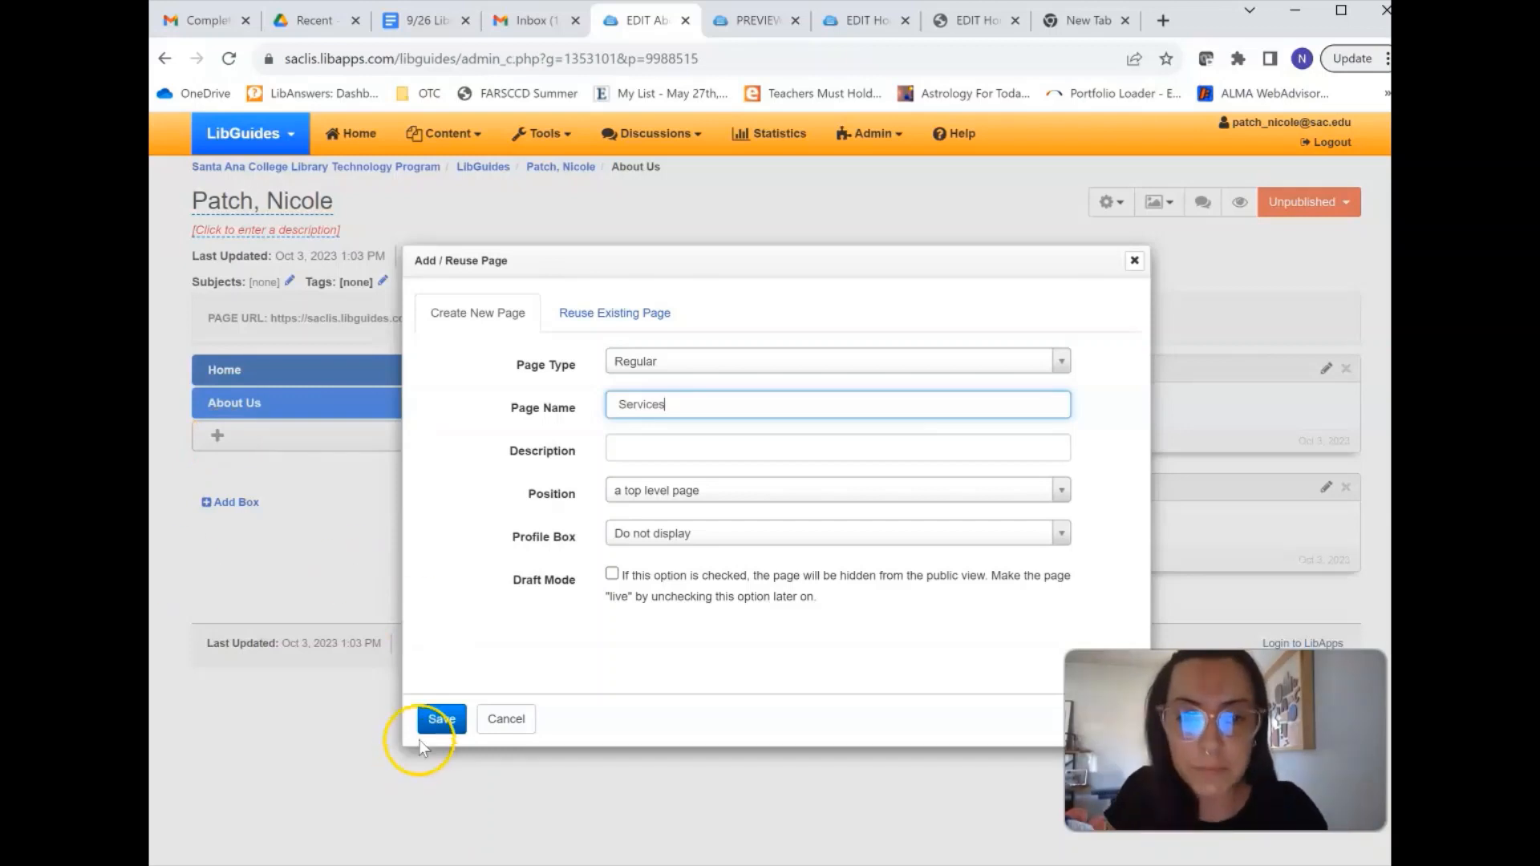
click(441, 716)
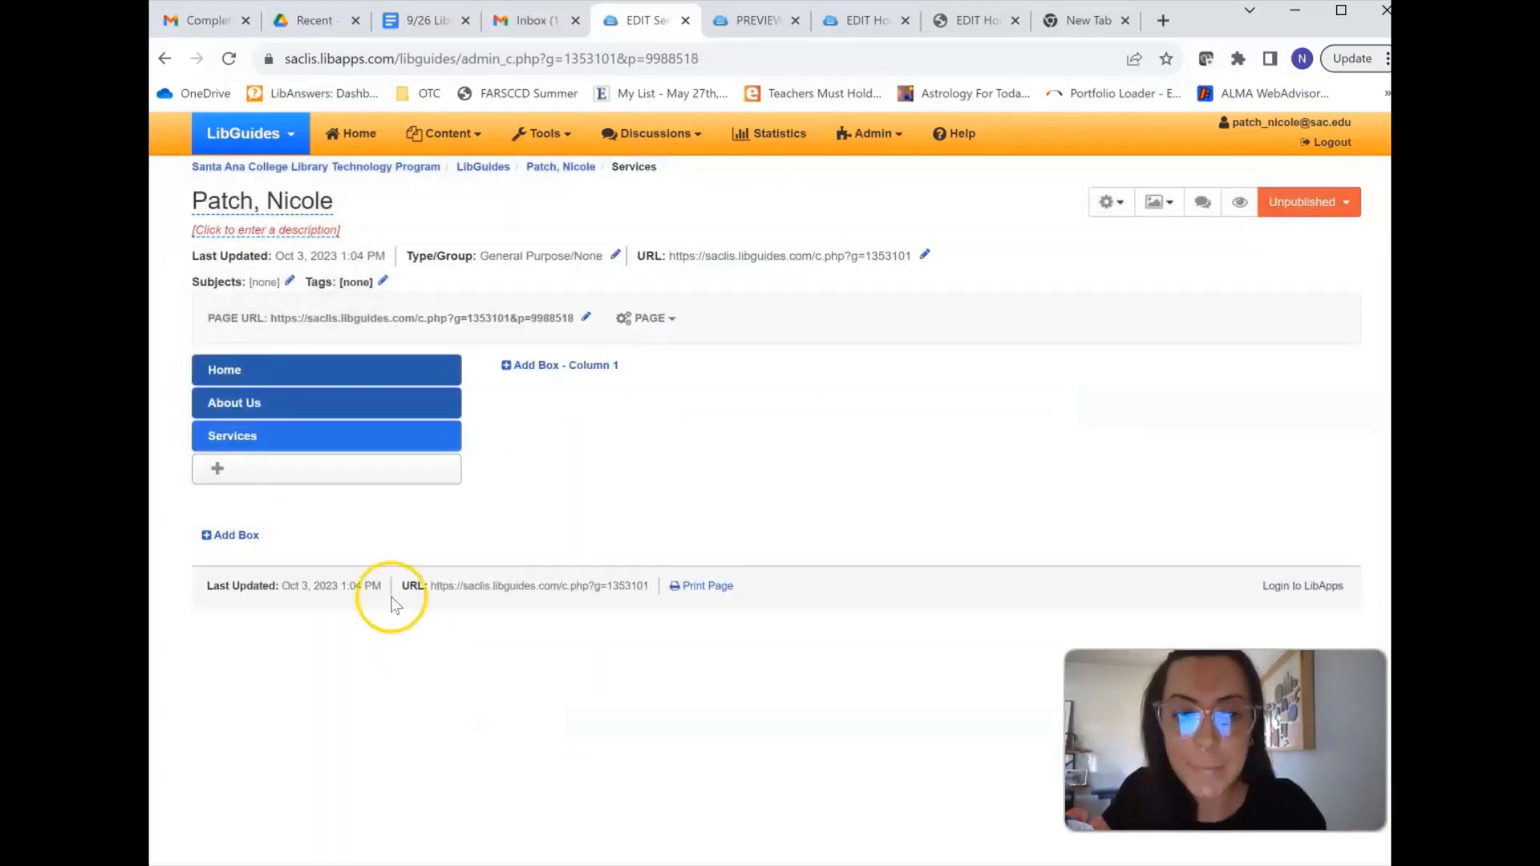
Add a new regular top-level page named Special Feature to the guide.
click(218, 469)
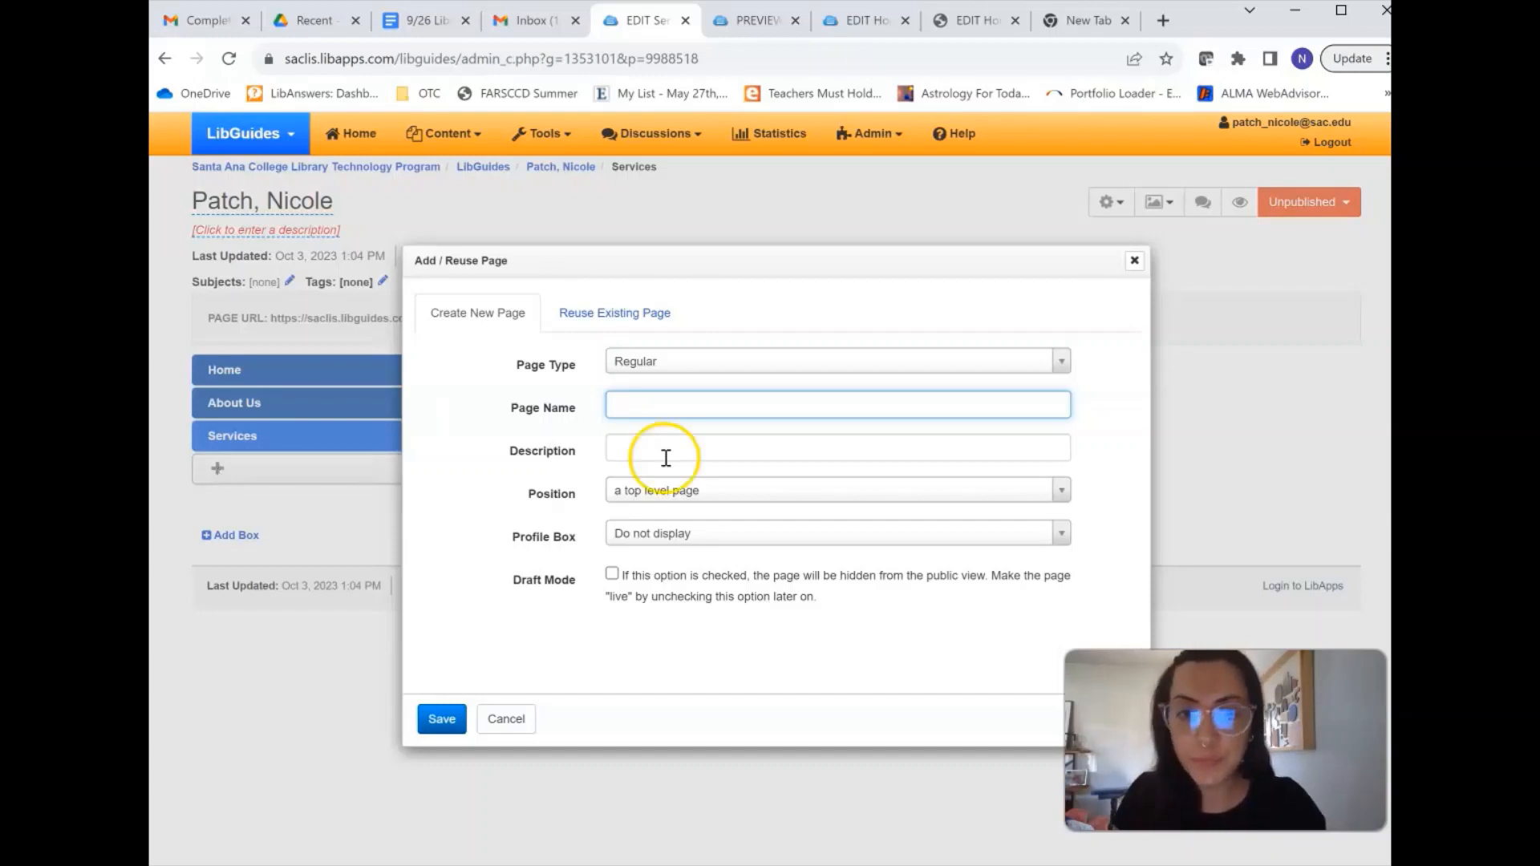
click(645, 402)
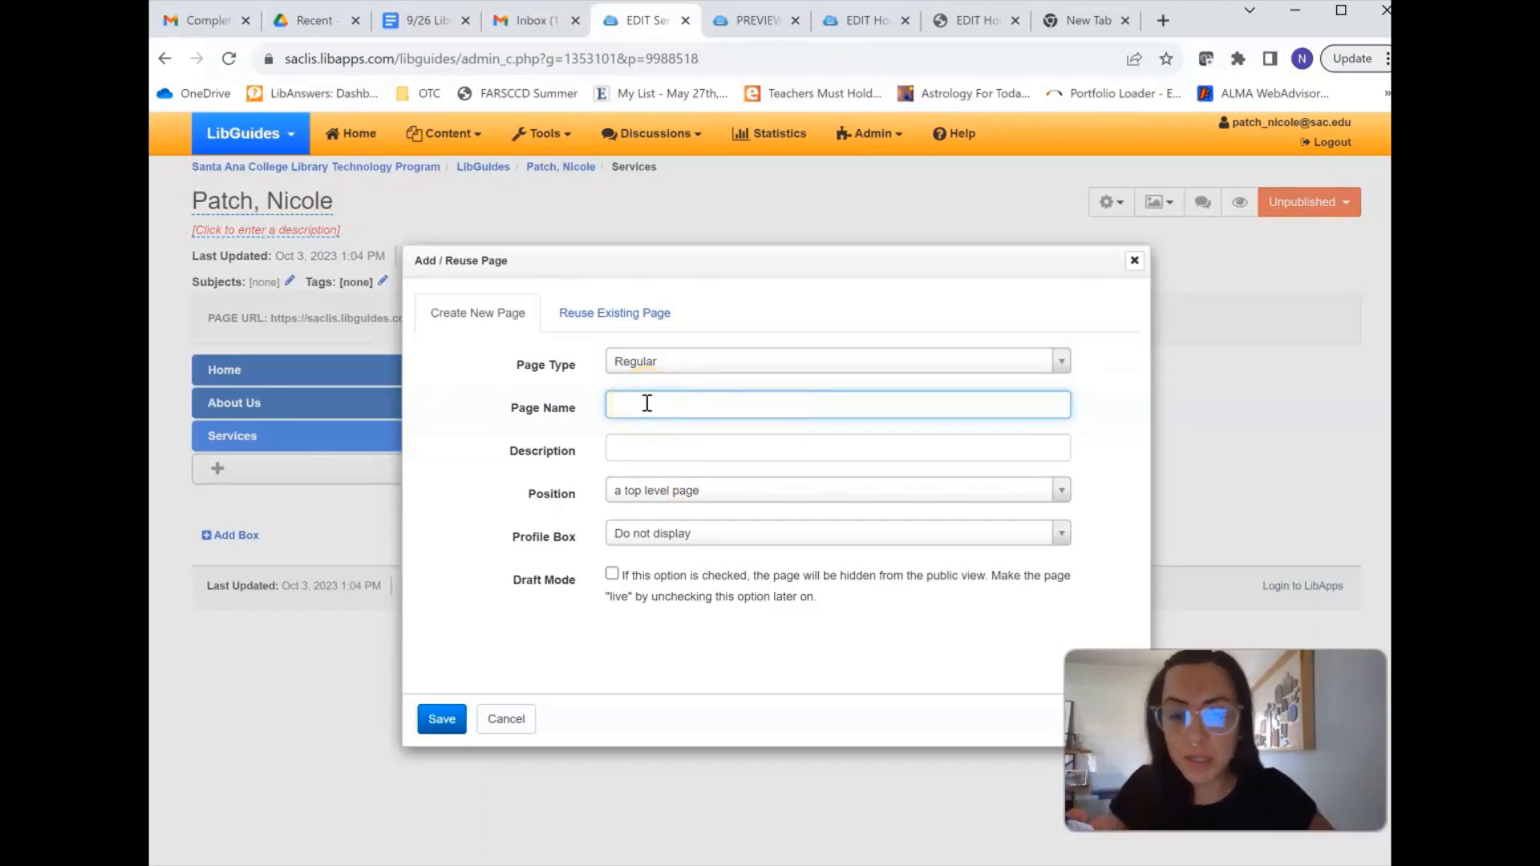
text(Special Fea)
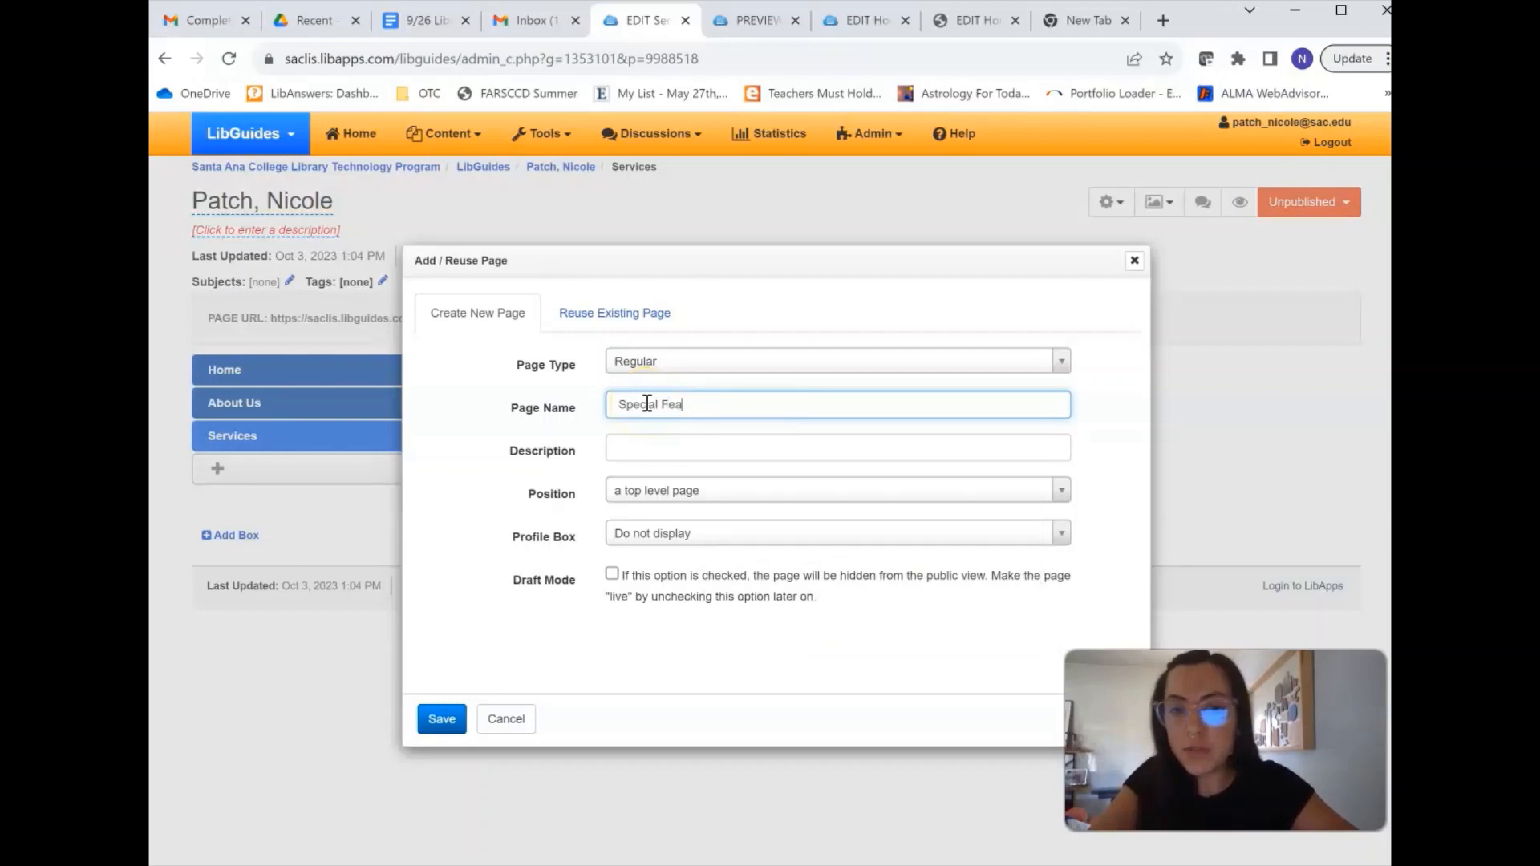
text(ture)
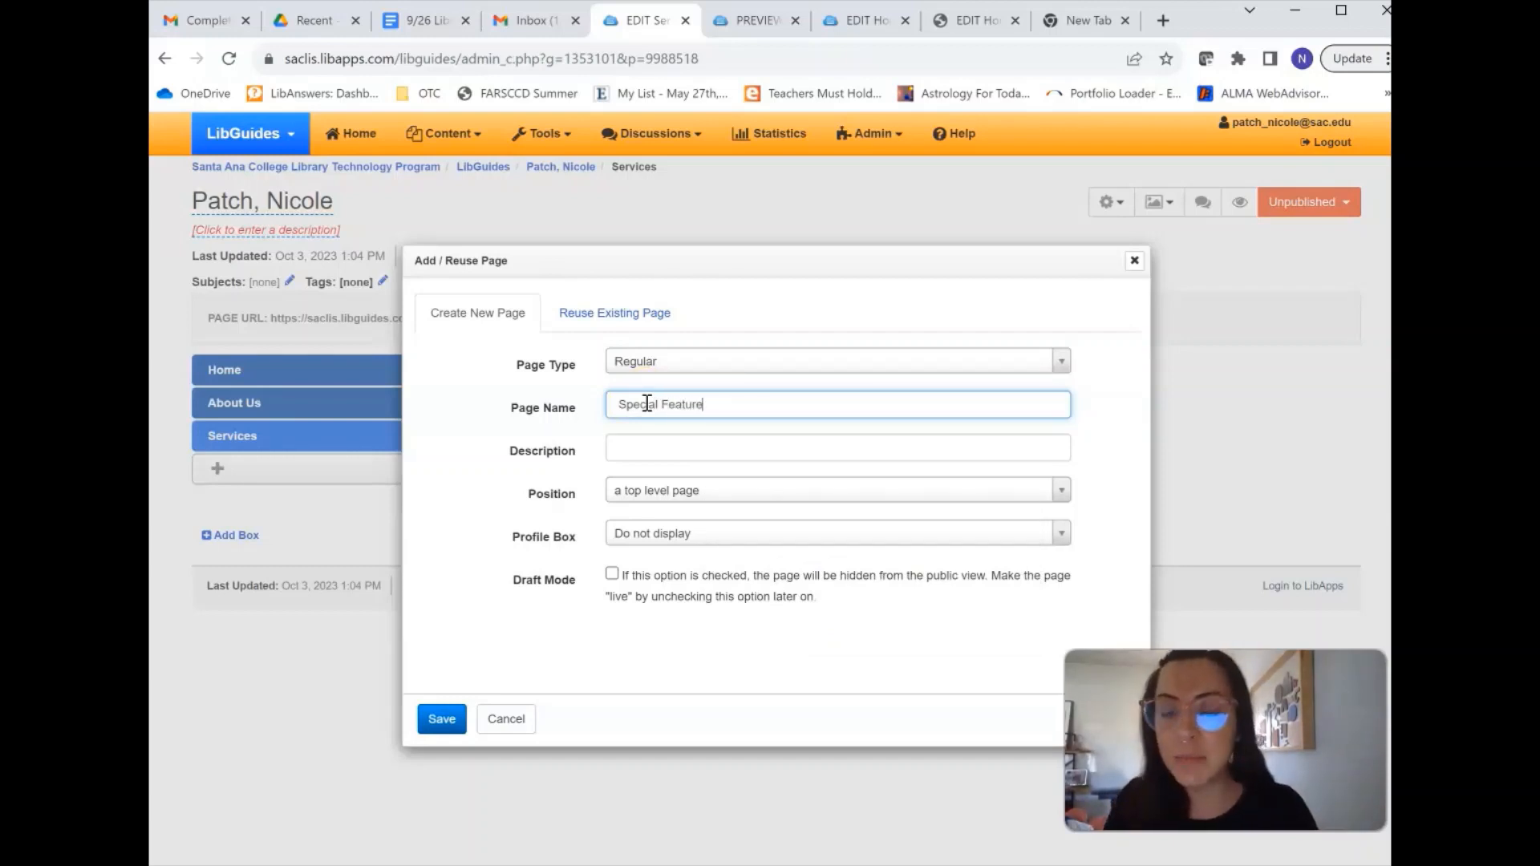
click(446, 721)
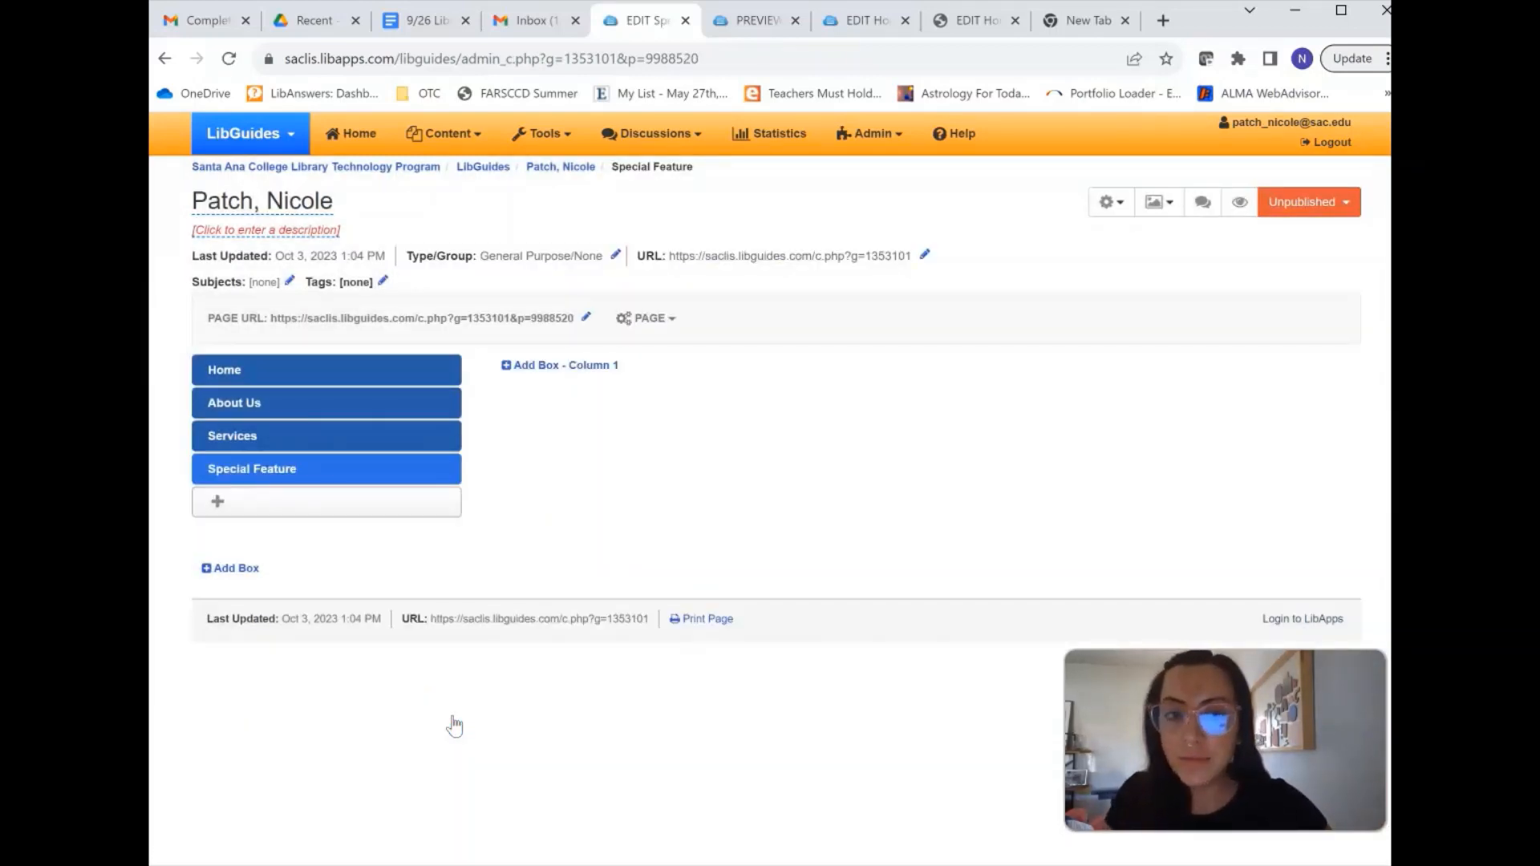
Review the boxes on the guide's Home page, and examine the home pages of the sample side-navigation and tab layout guides.
click(361, 377)
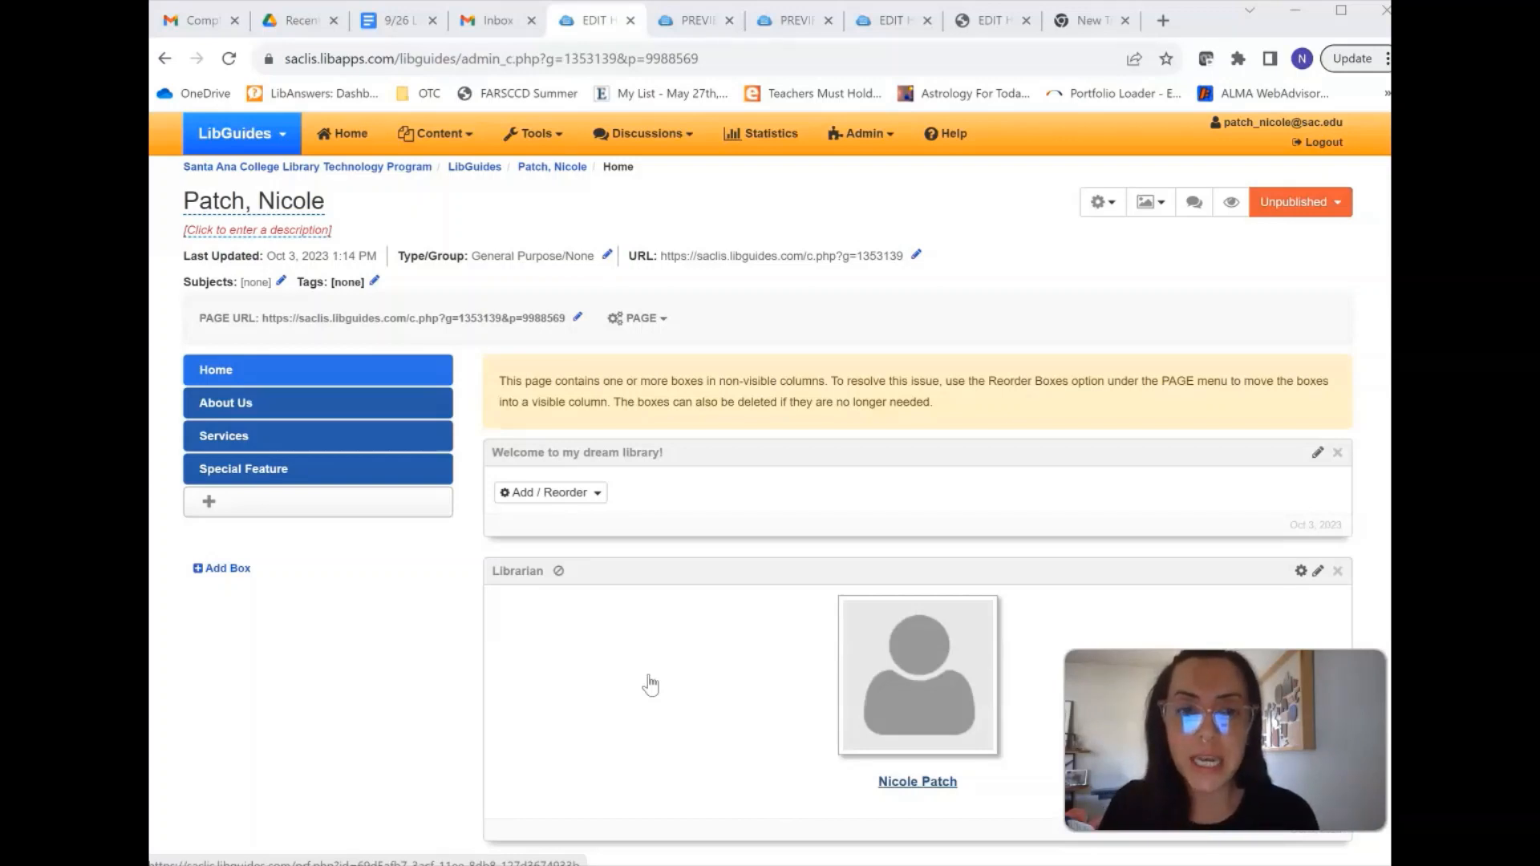
mouse_move(560, 572)
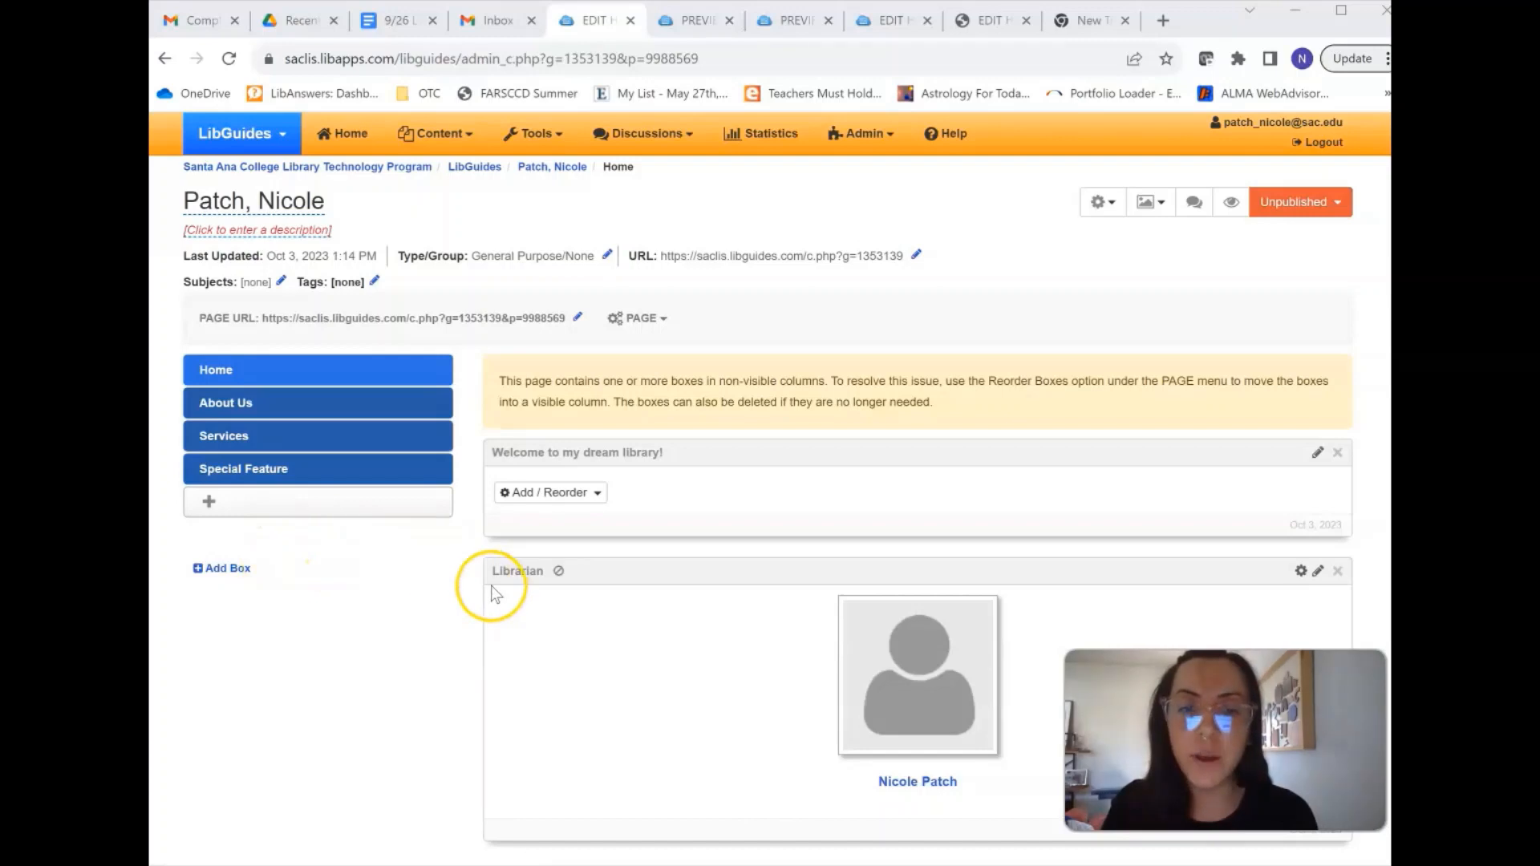
scroll(493, 589, down, 1)
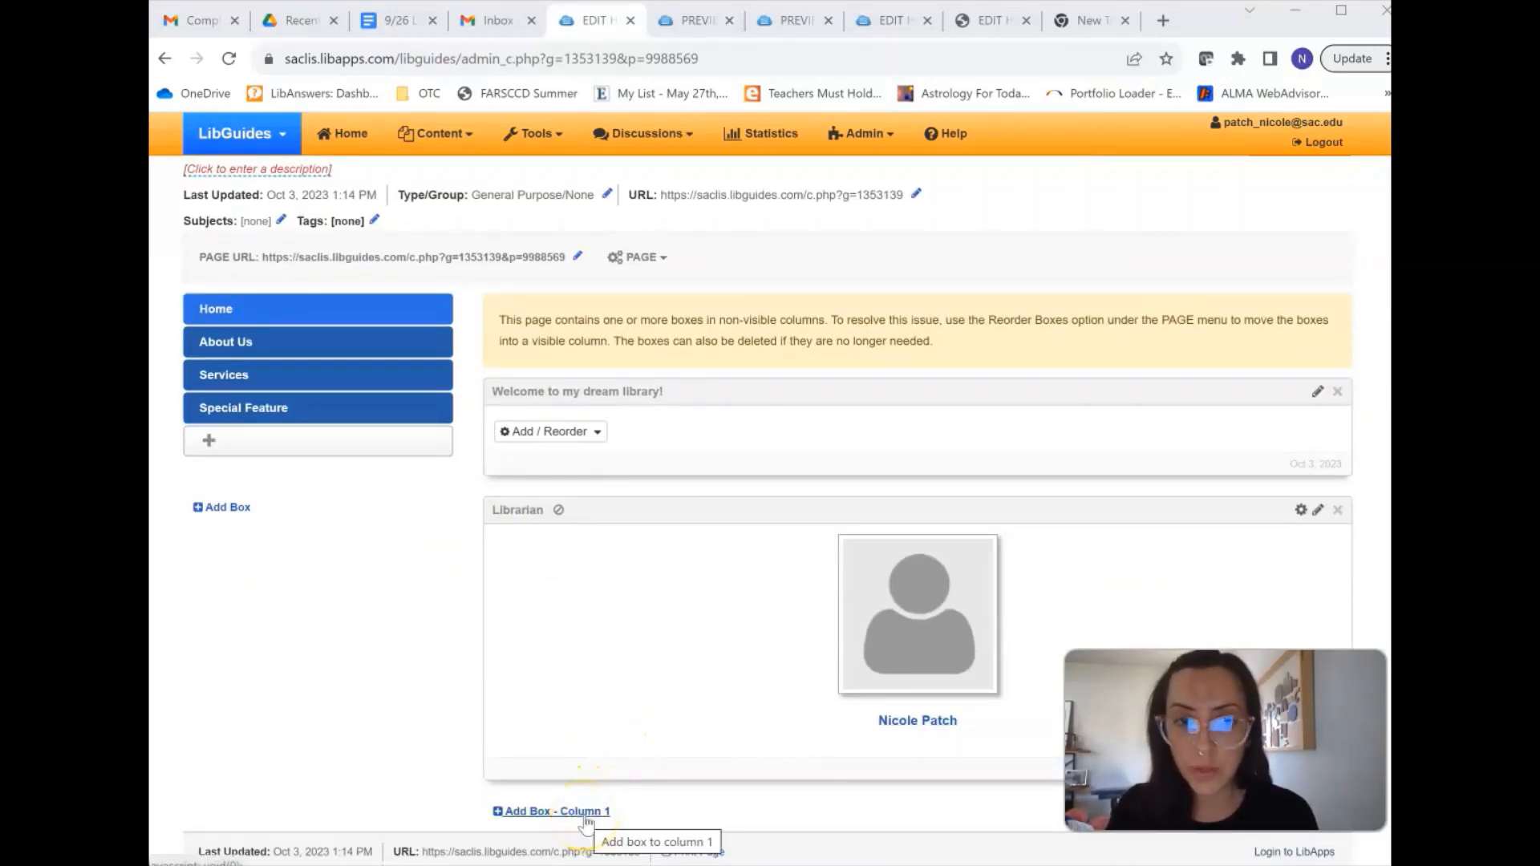
scroll(660, 679, up, 1)
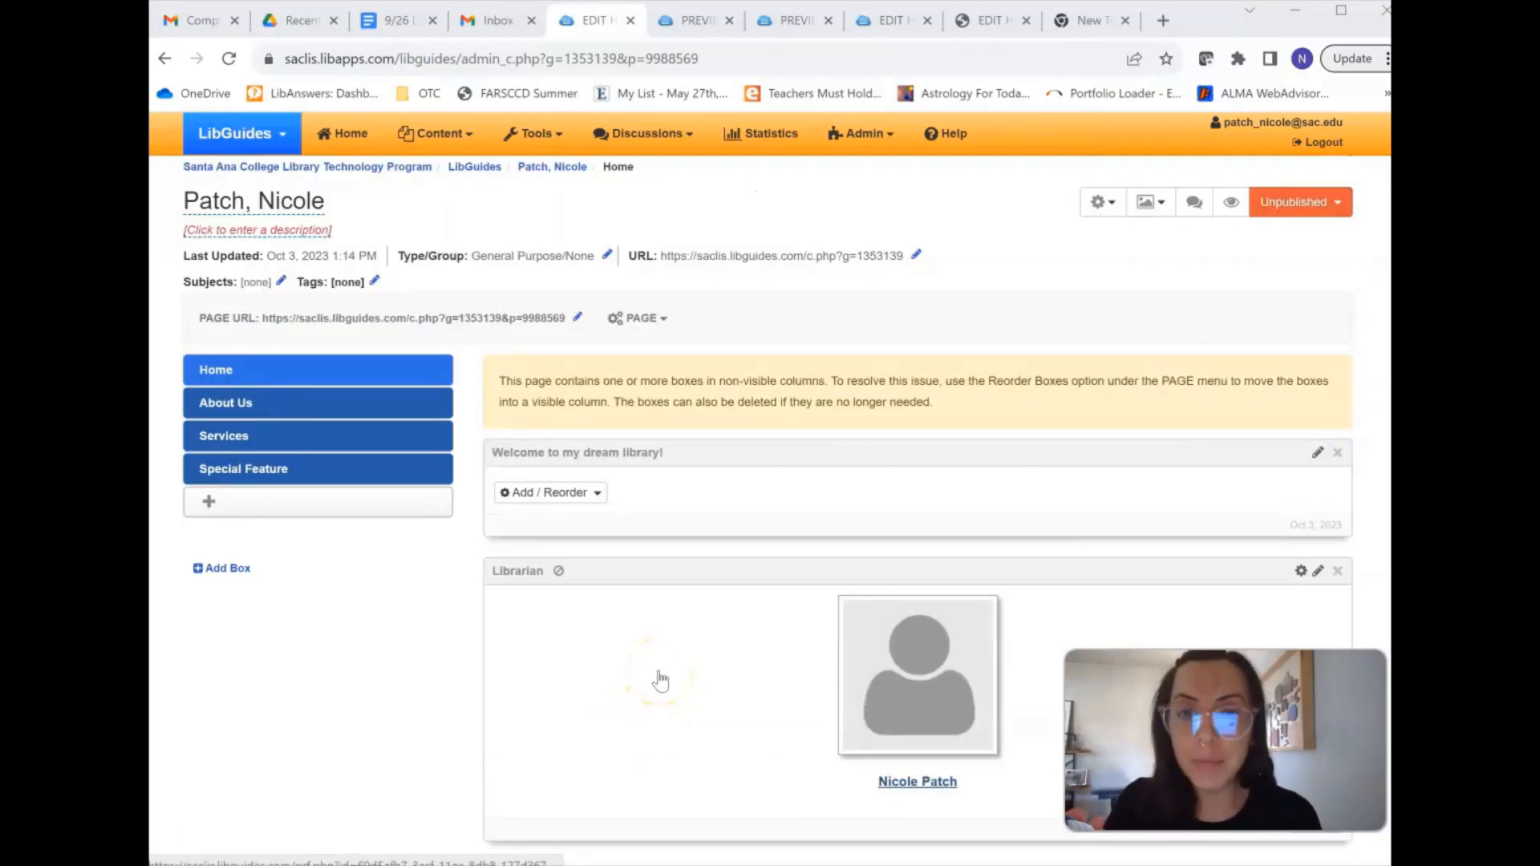
click(890, 24)
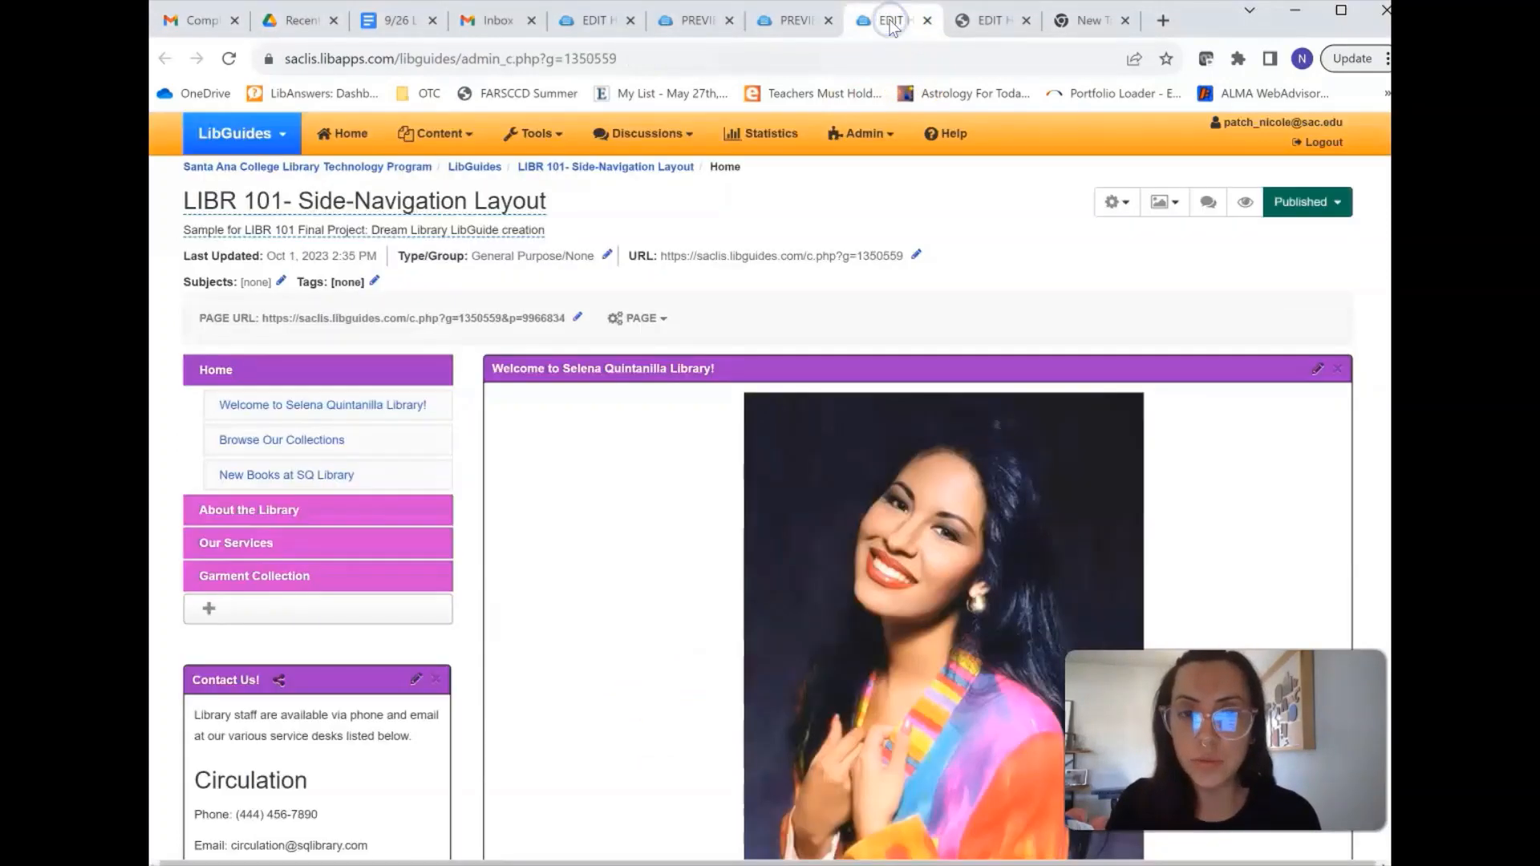
click(972, 31)
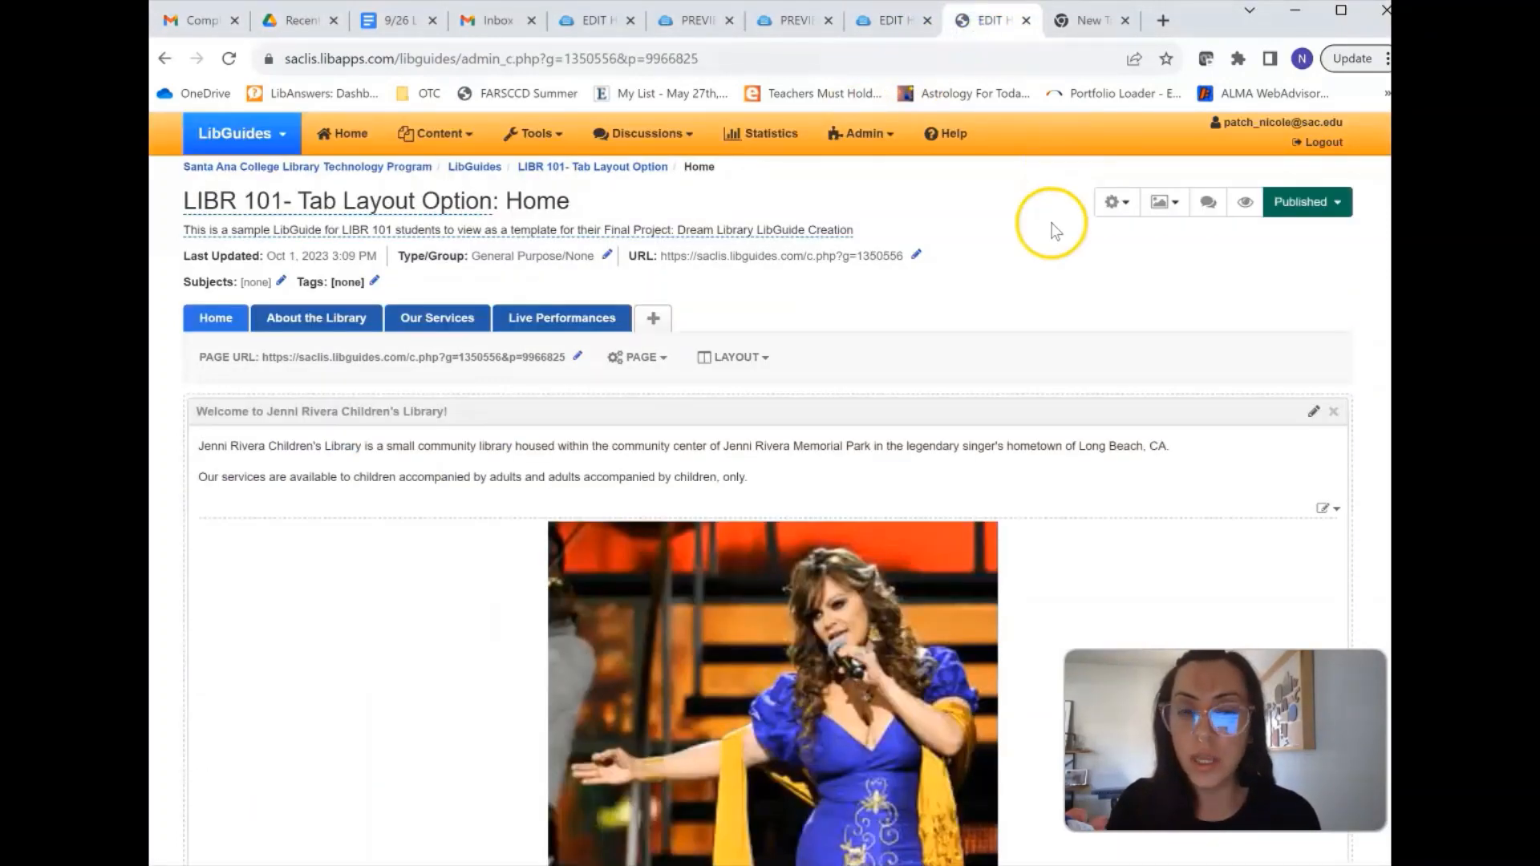
scroll(1056, 239, down, 2)
scroll(1055, 238, down, 8)
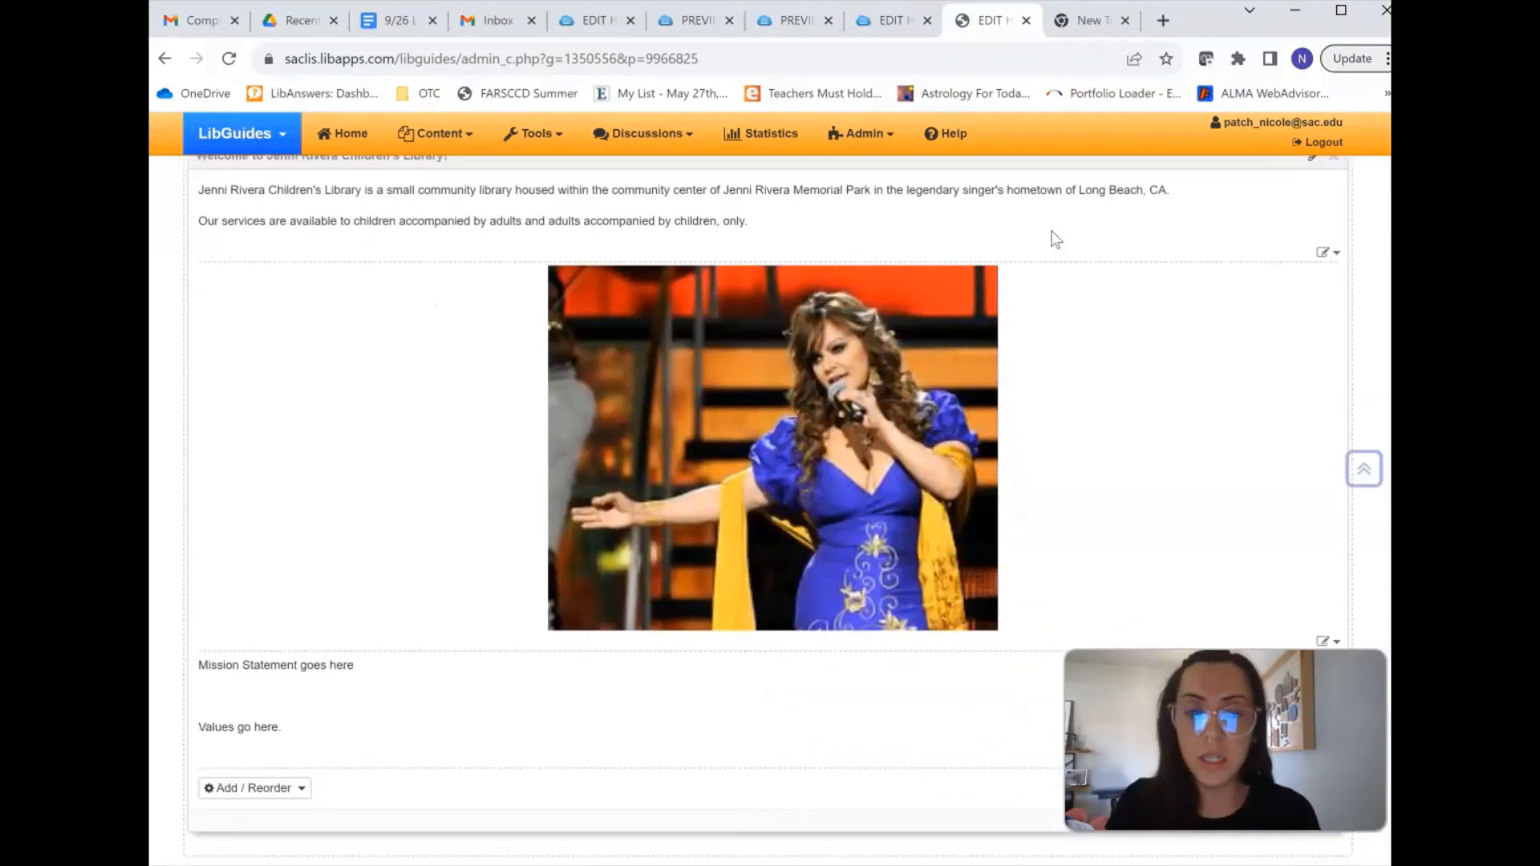
scroll(1055, 239, down, 2)
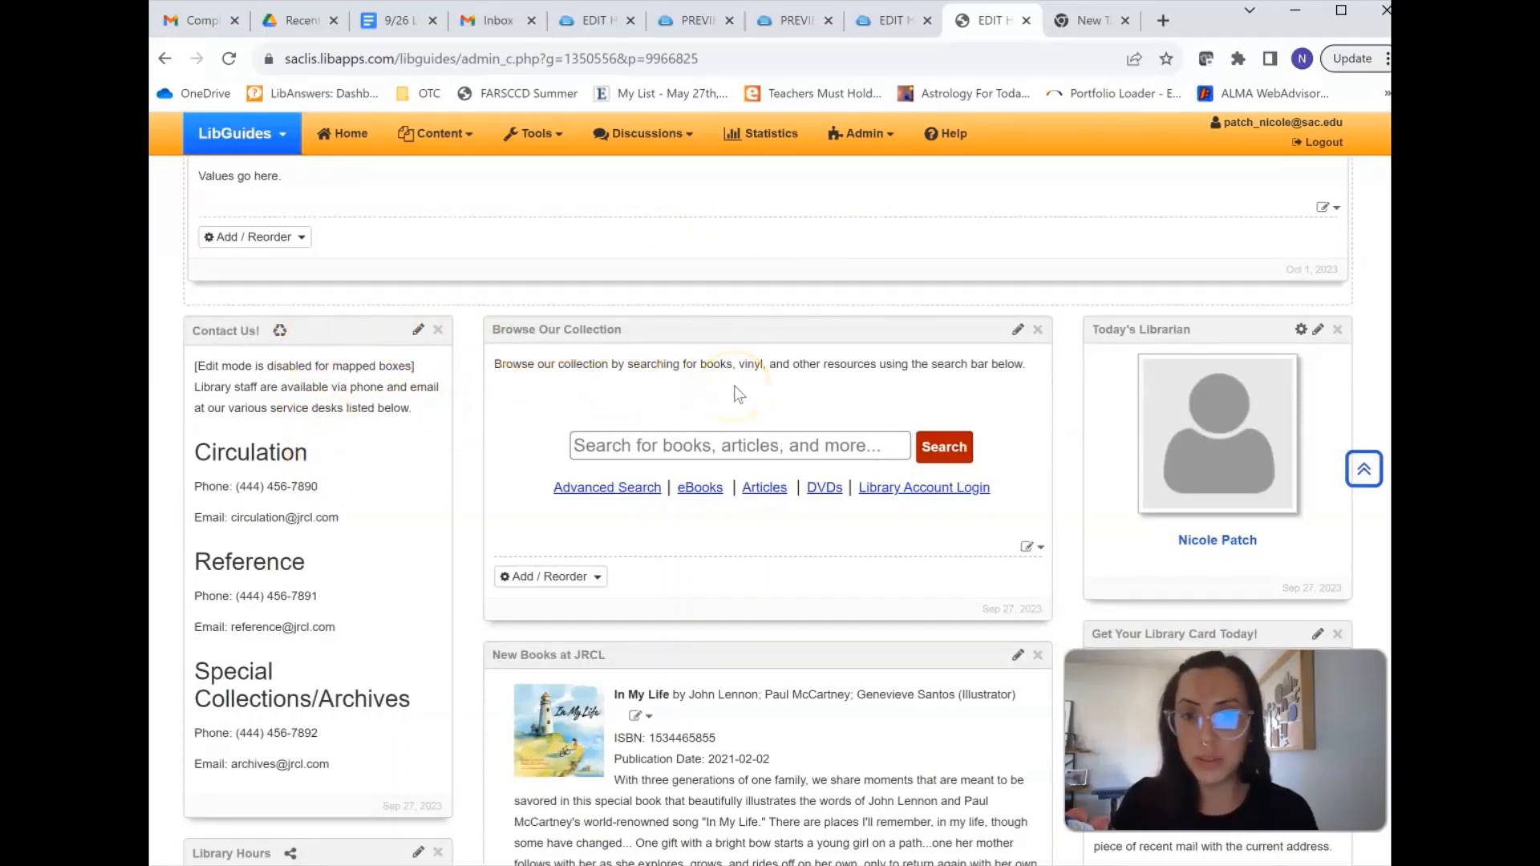
Examine the boxes down the sample tab layout guide's Home page, and return to the guide being built.
scroll(738, 393, down, 5)
scroll(738, 393, down, 5)
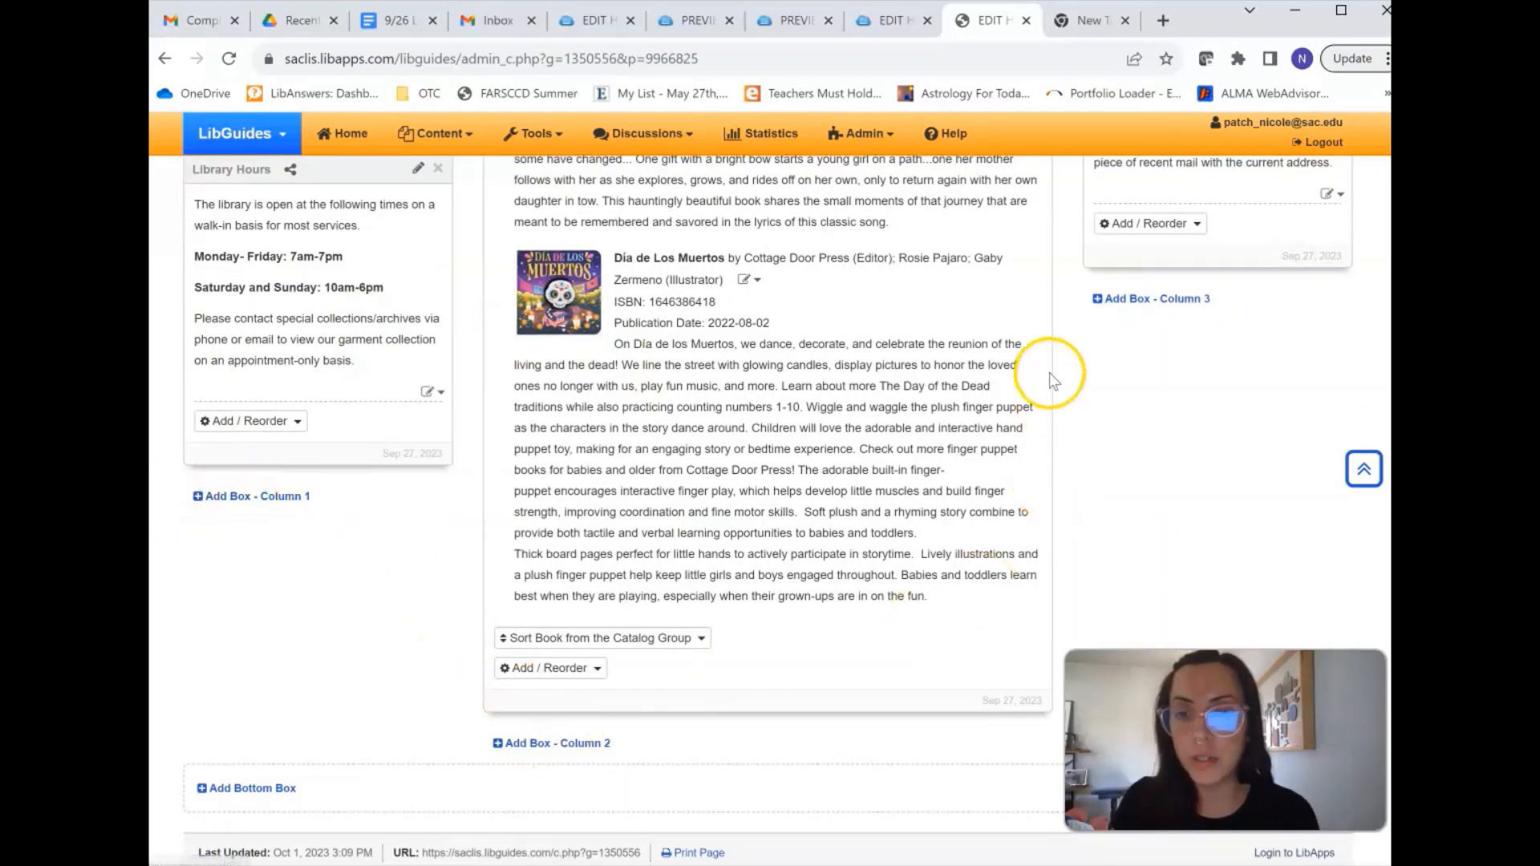
scroll(1190, 482, up, 5)
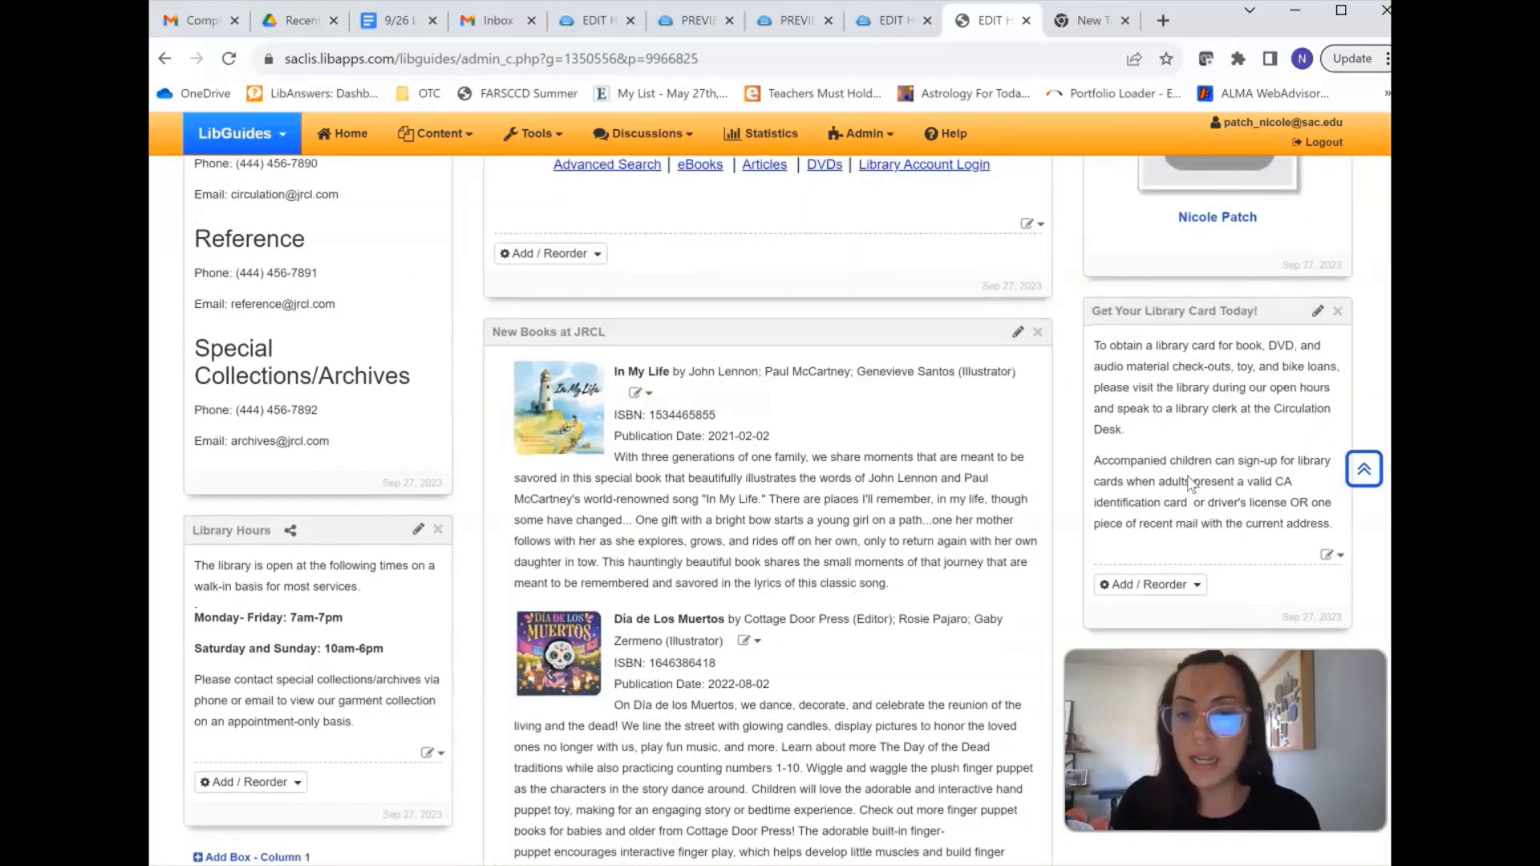
scroll(1190, 482, up, 4)
scroll(1190, 482, up, 1)
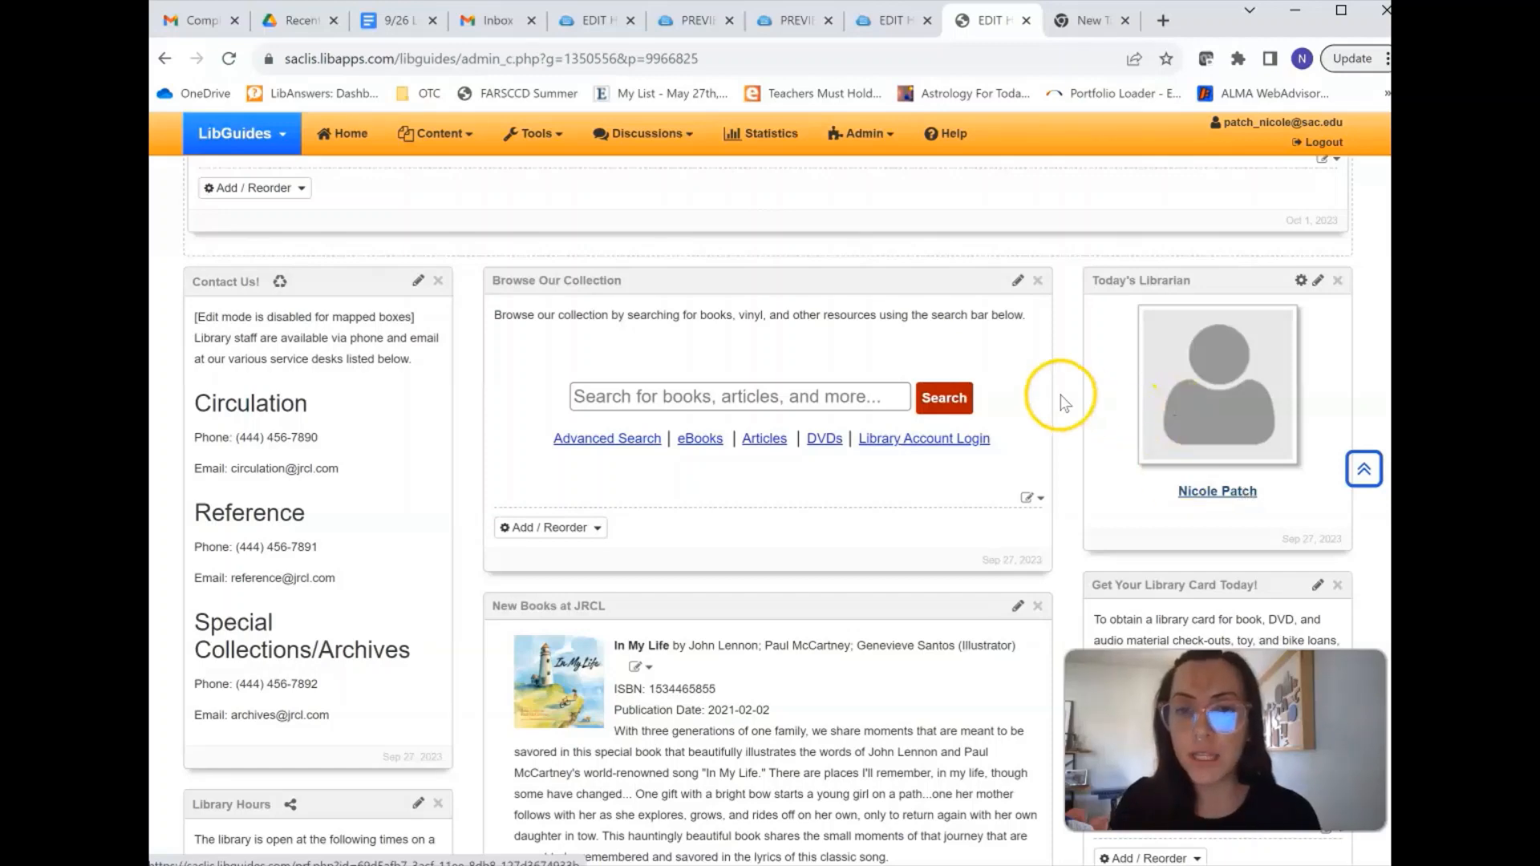
scroll(1061, 394, up, 2)
scroll(1067, 403, up, 8)
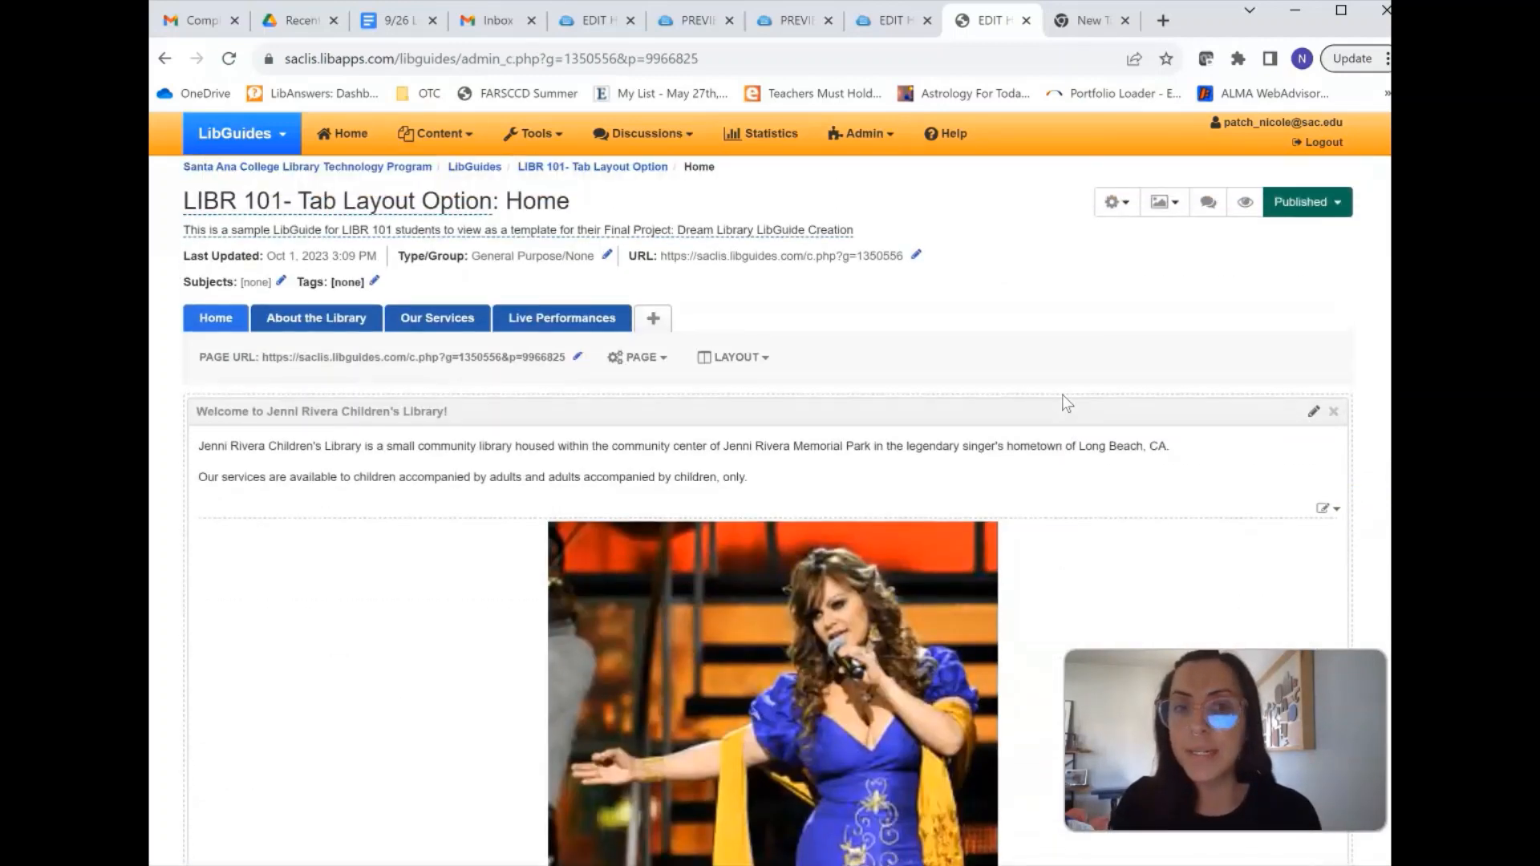
click(590, 30)
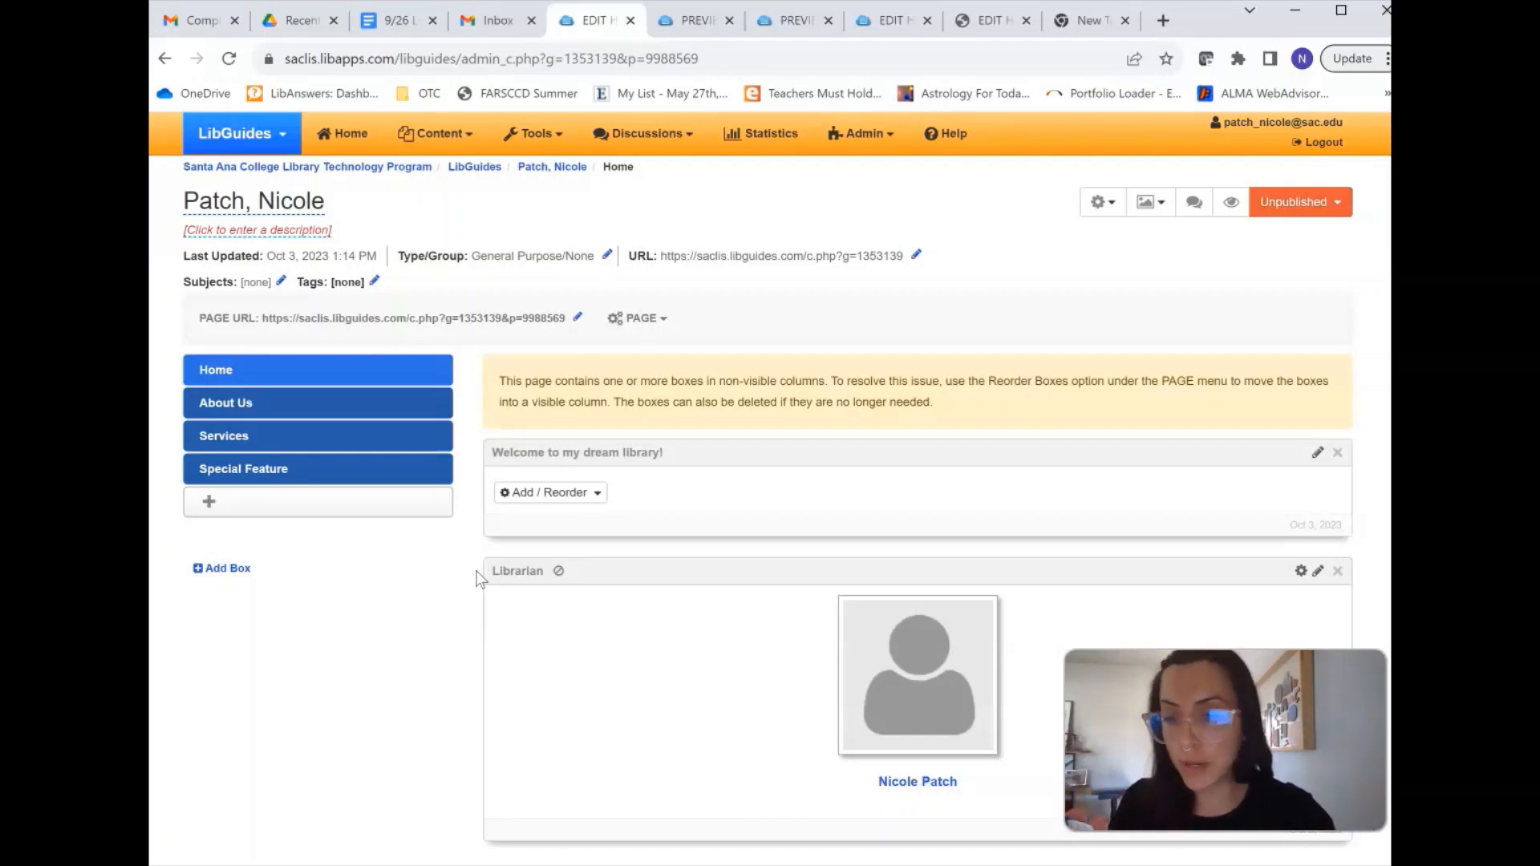
Move the Librarian box on the Home page from Column 3 to Column 1, below the welcome box, and save the order.
click(661, 319)
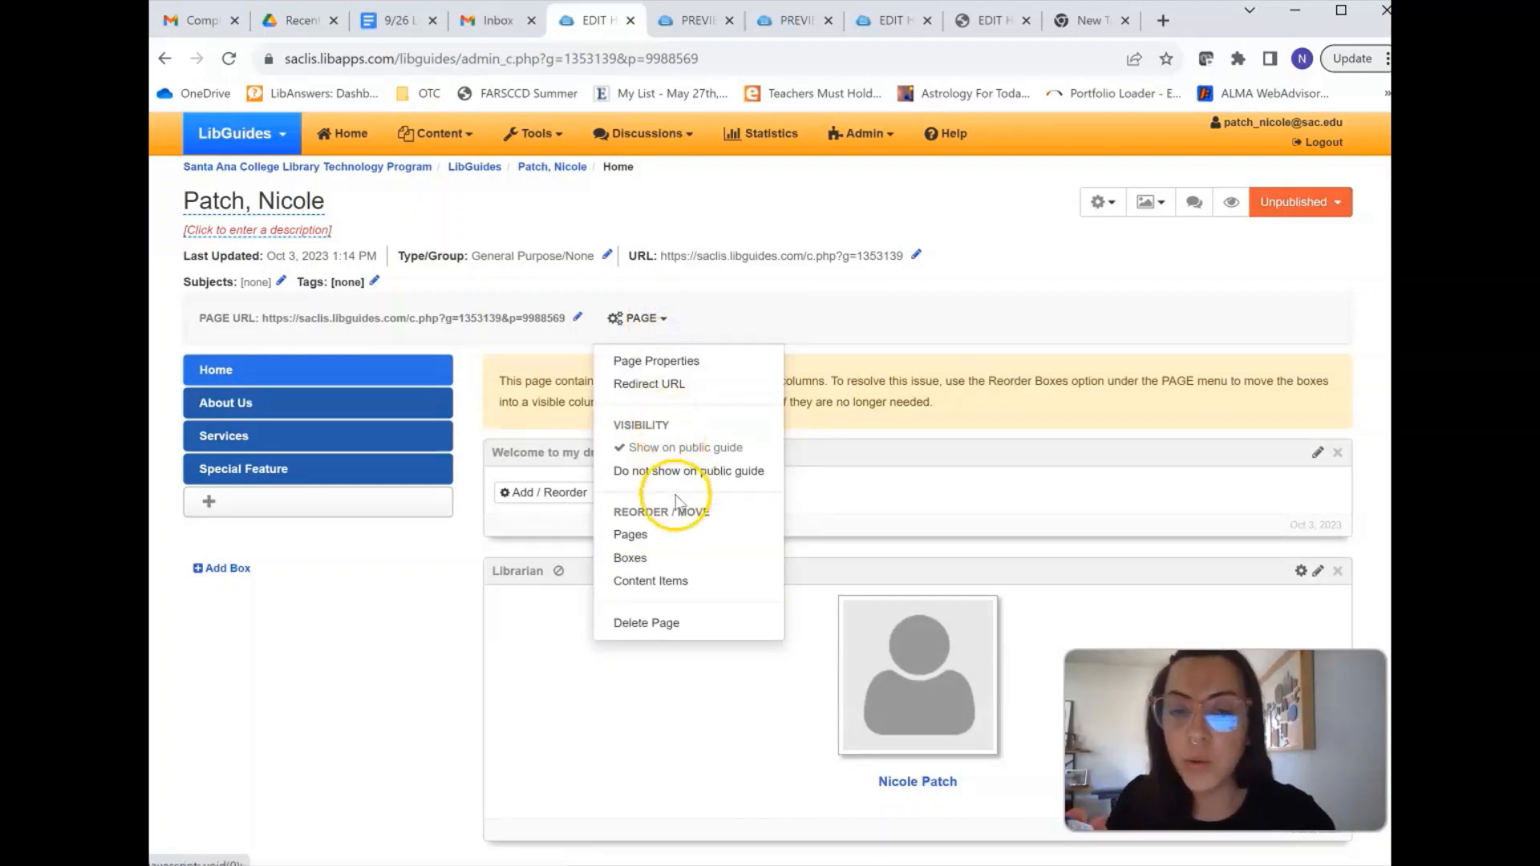
click(681, 560)
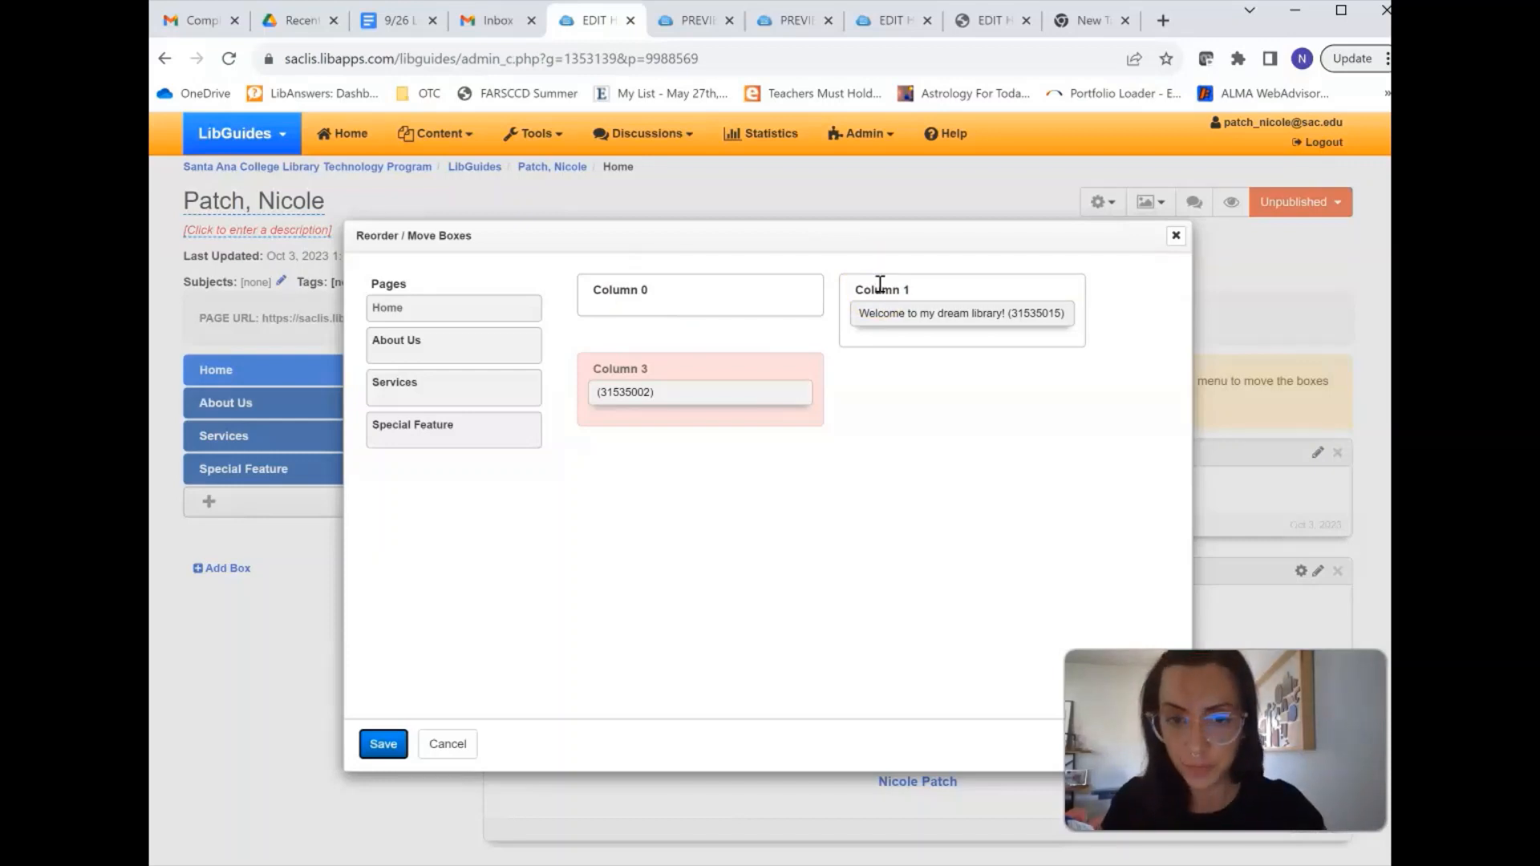
click(673, 398)
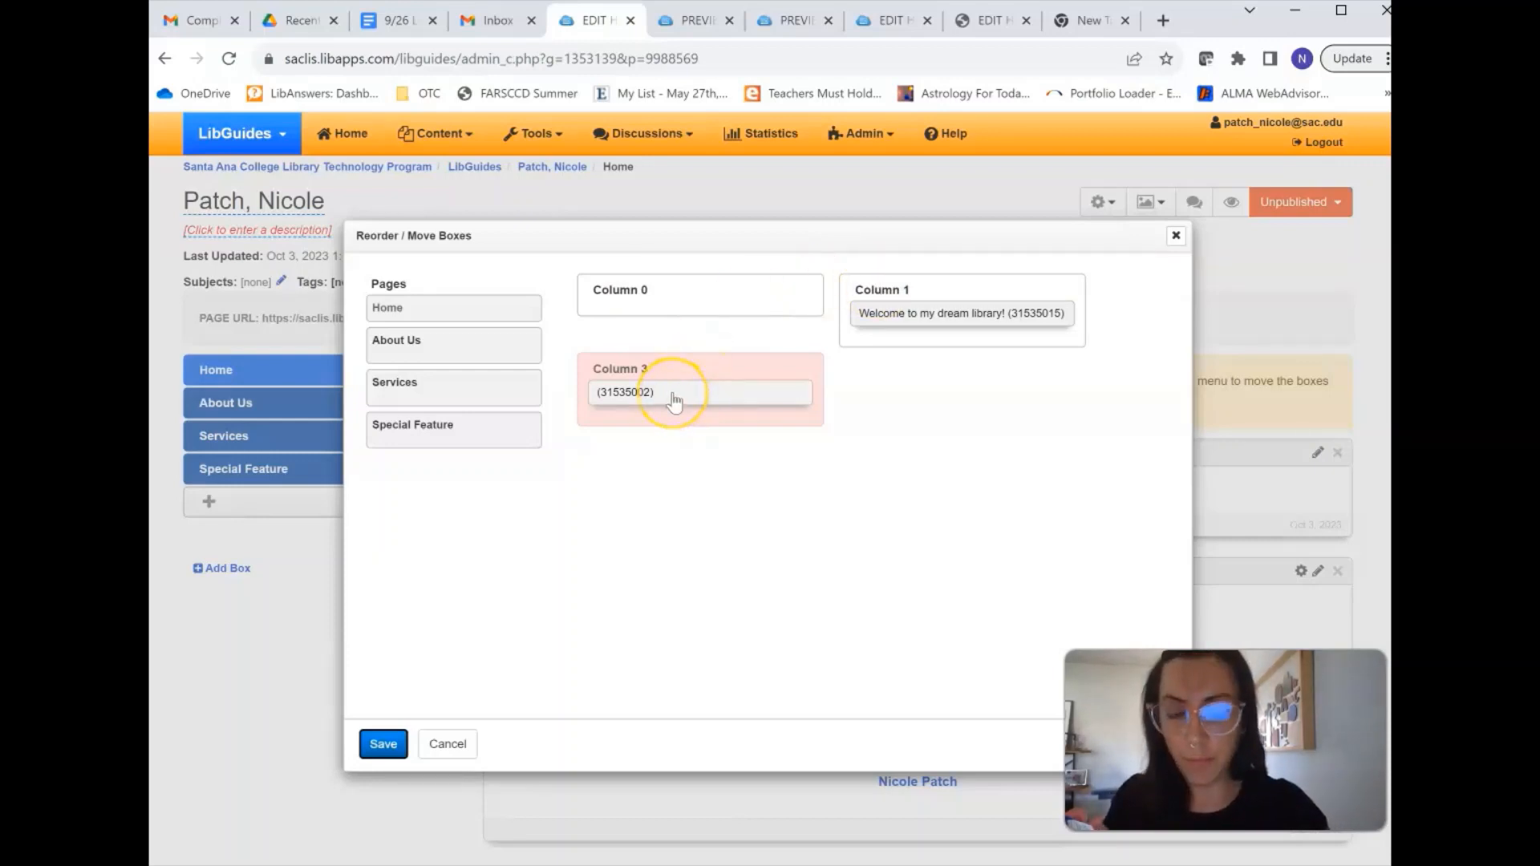
drag(673, 399, 837, 337)
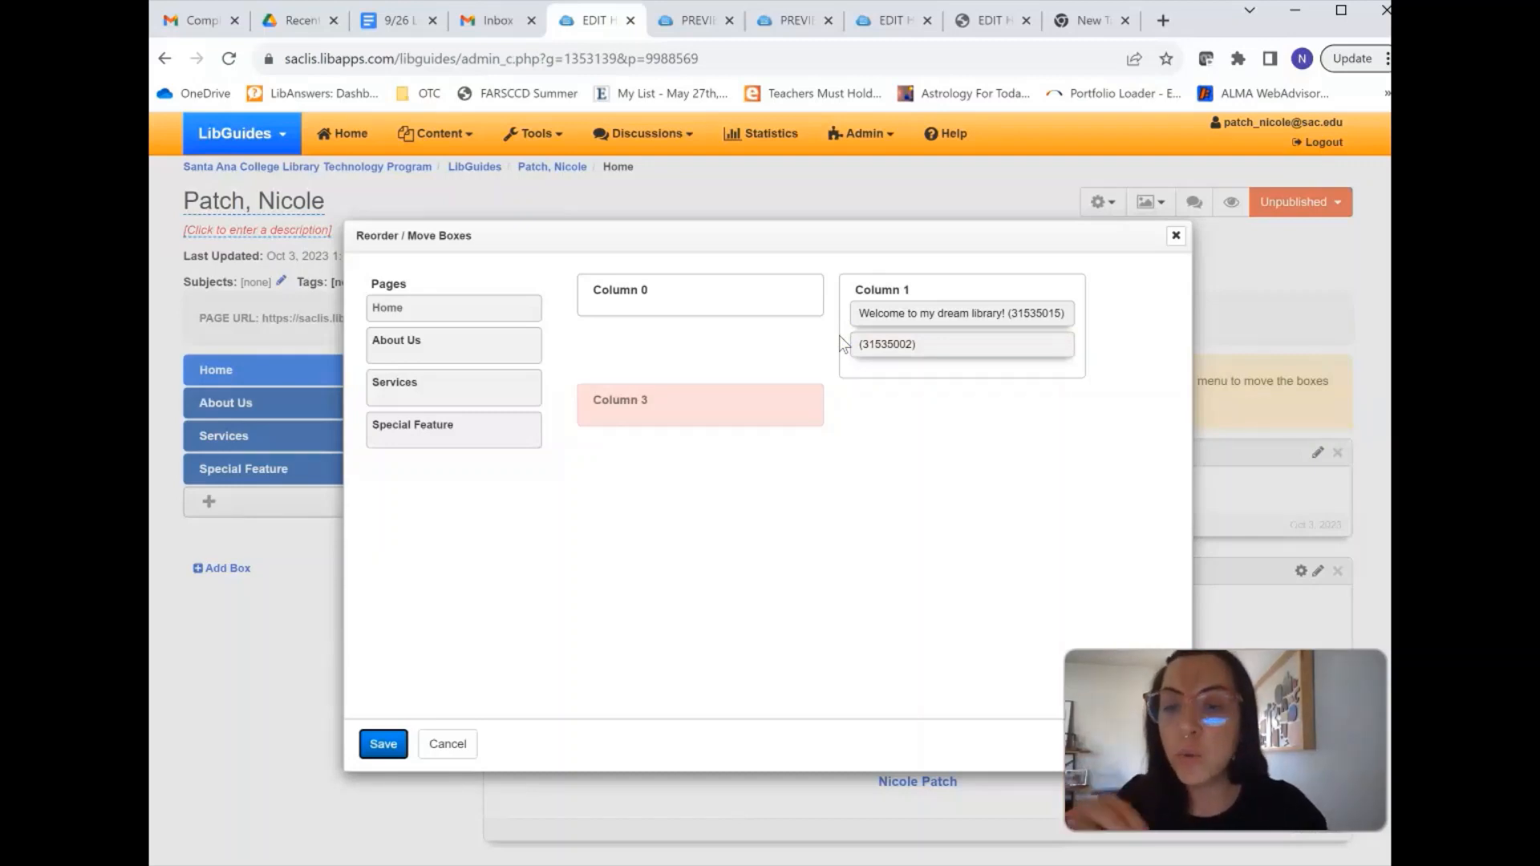
click(626, 529)
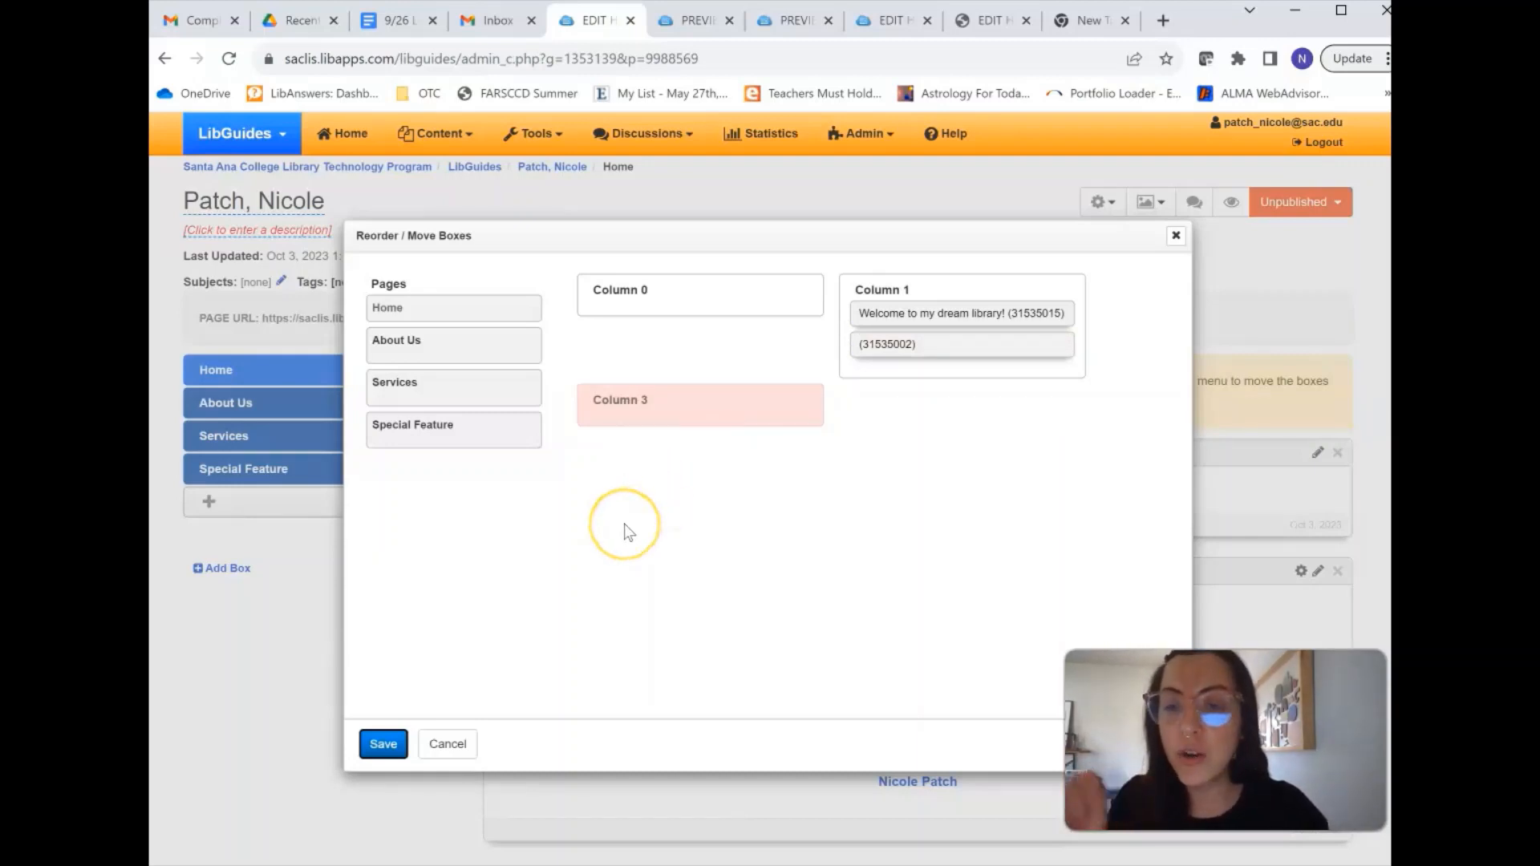
click(382, 743)
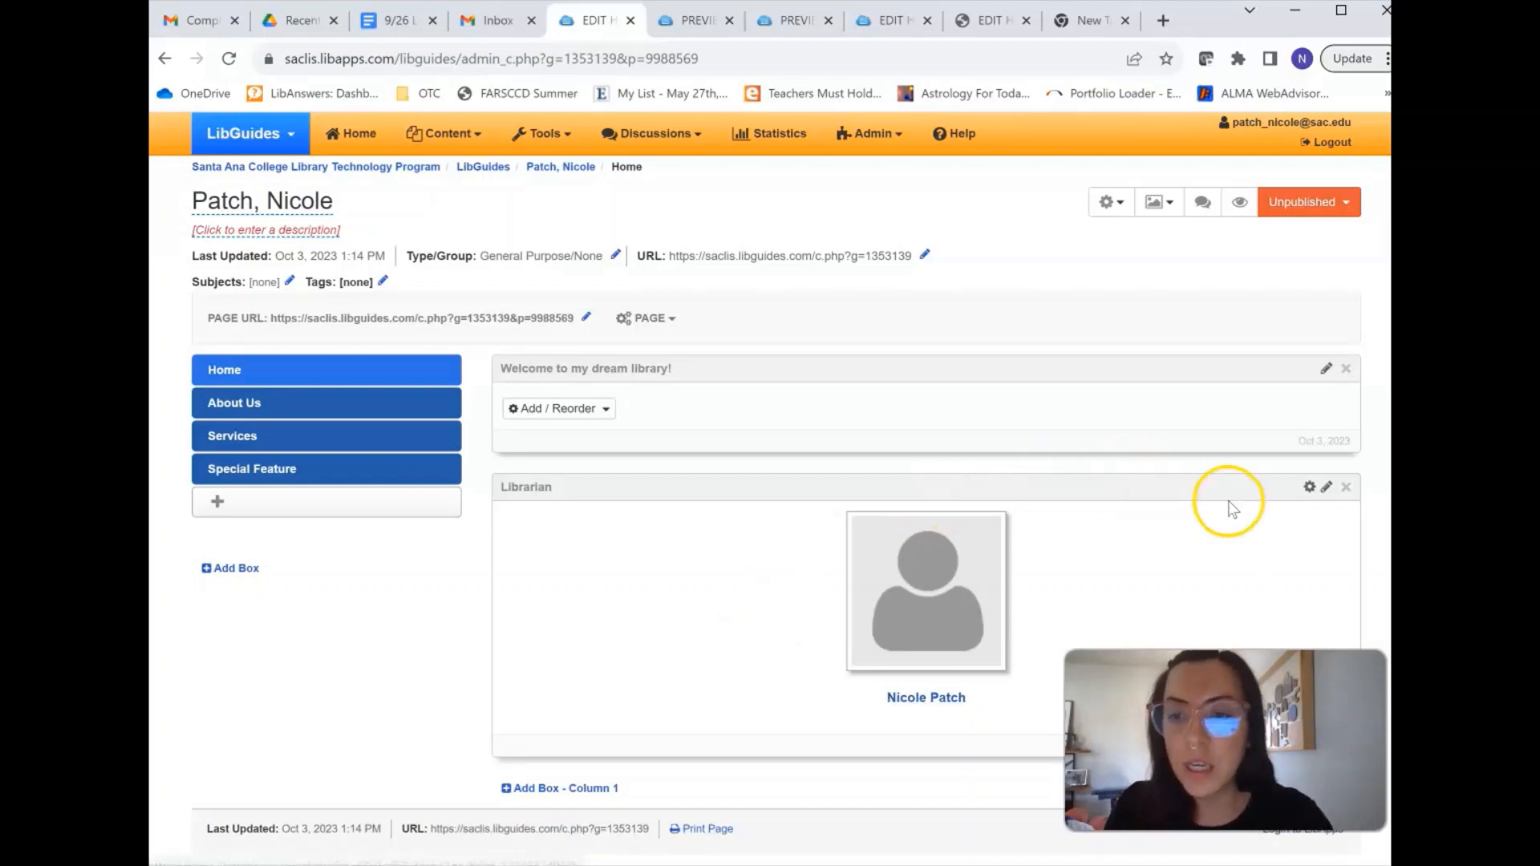
Delete the Librarian box from the Home page, and check the boxes on the About Us page.
click(1348, 486)
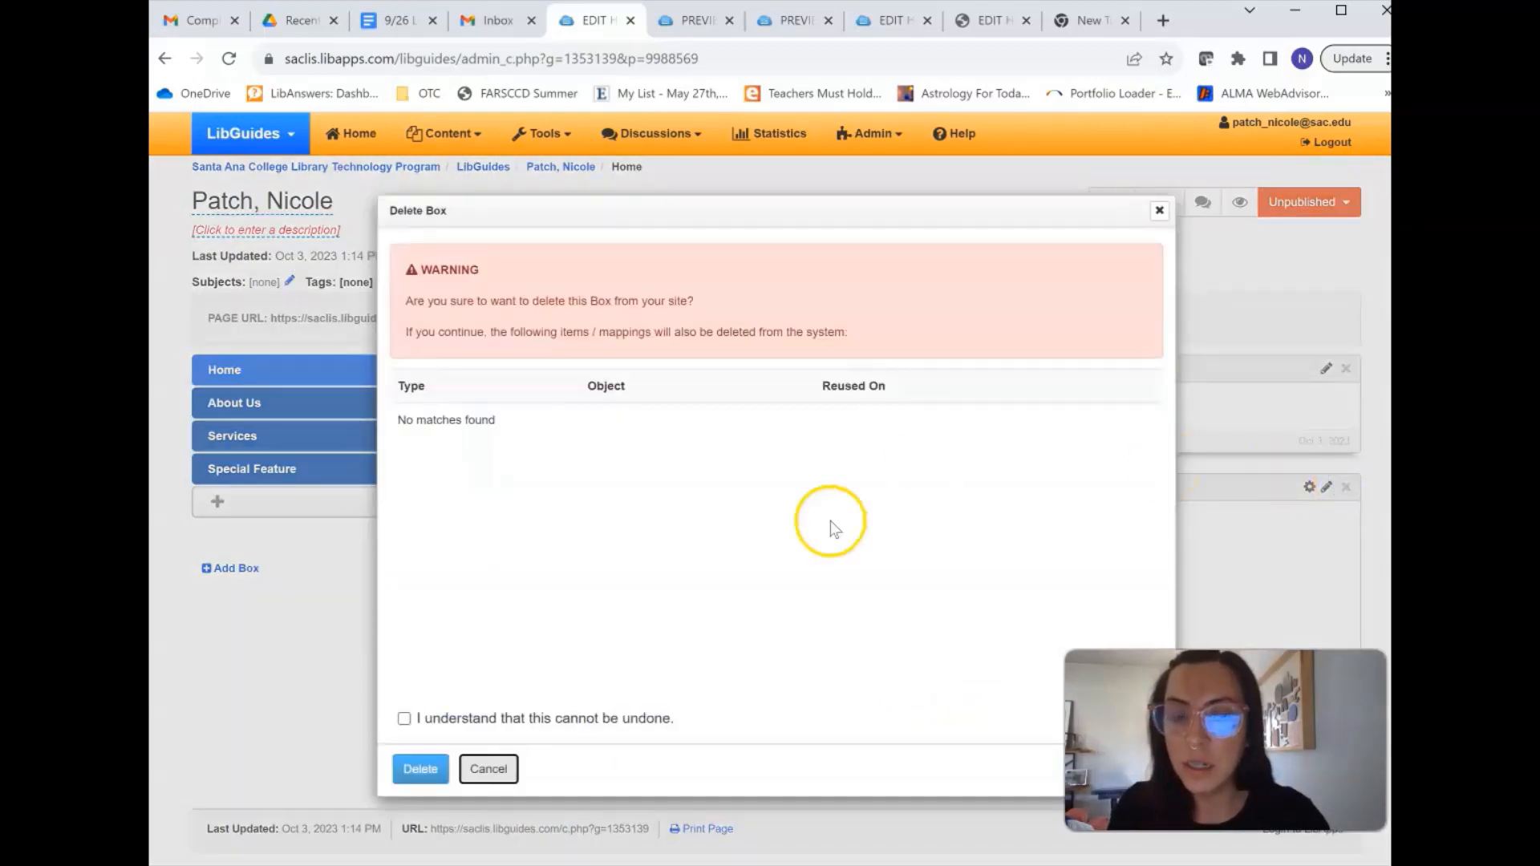
click(405, 718)
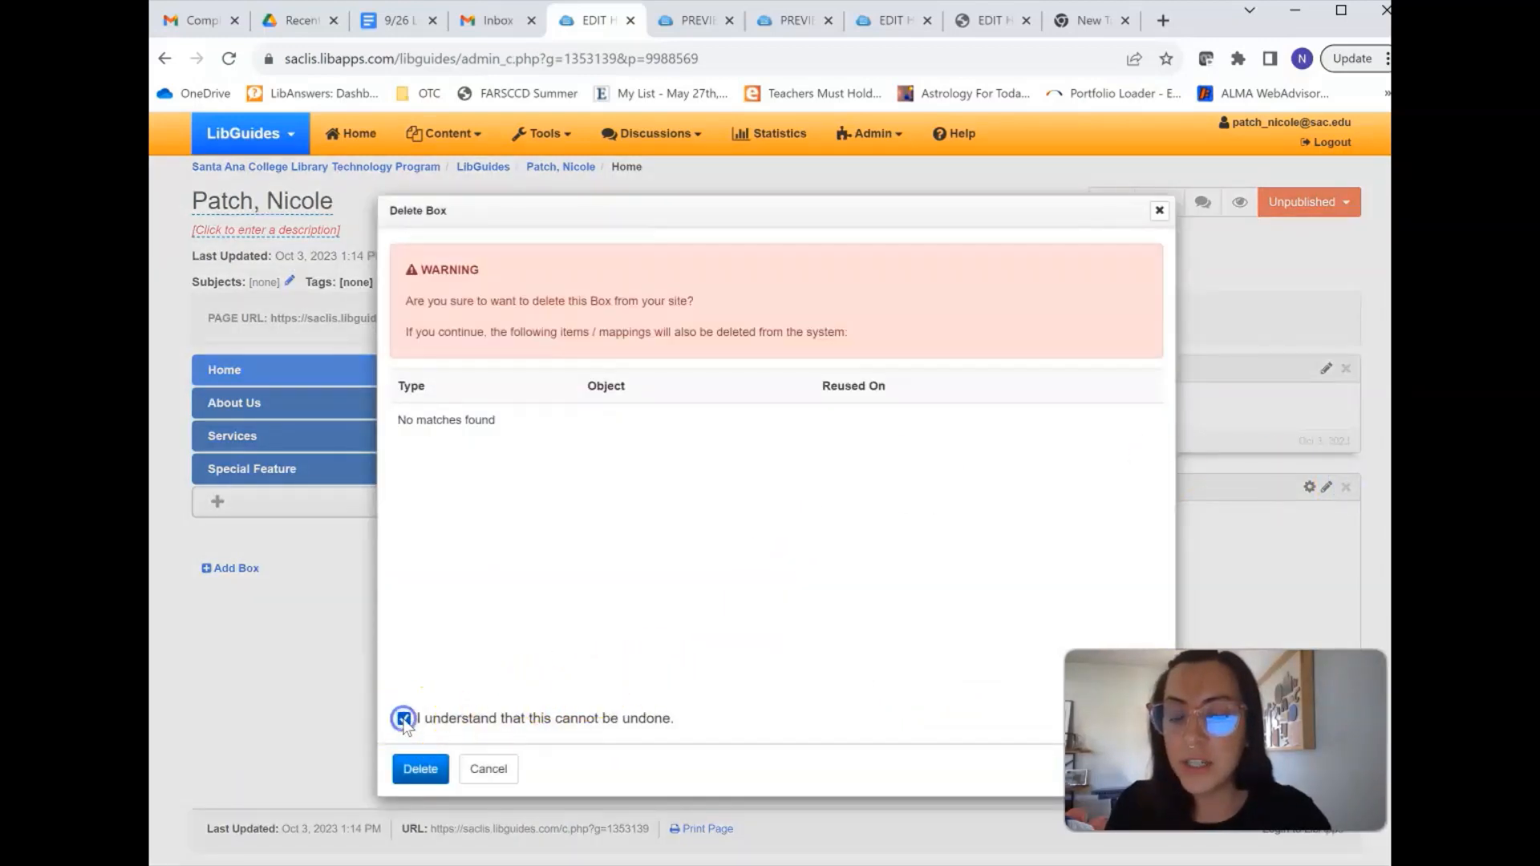
click(419, 770)
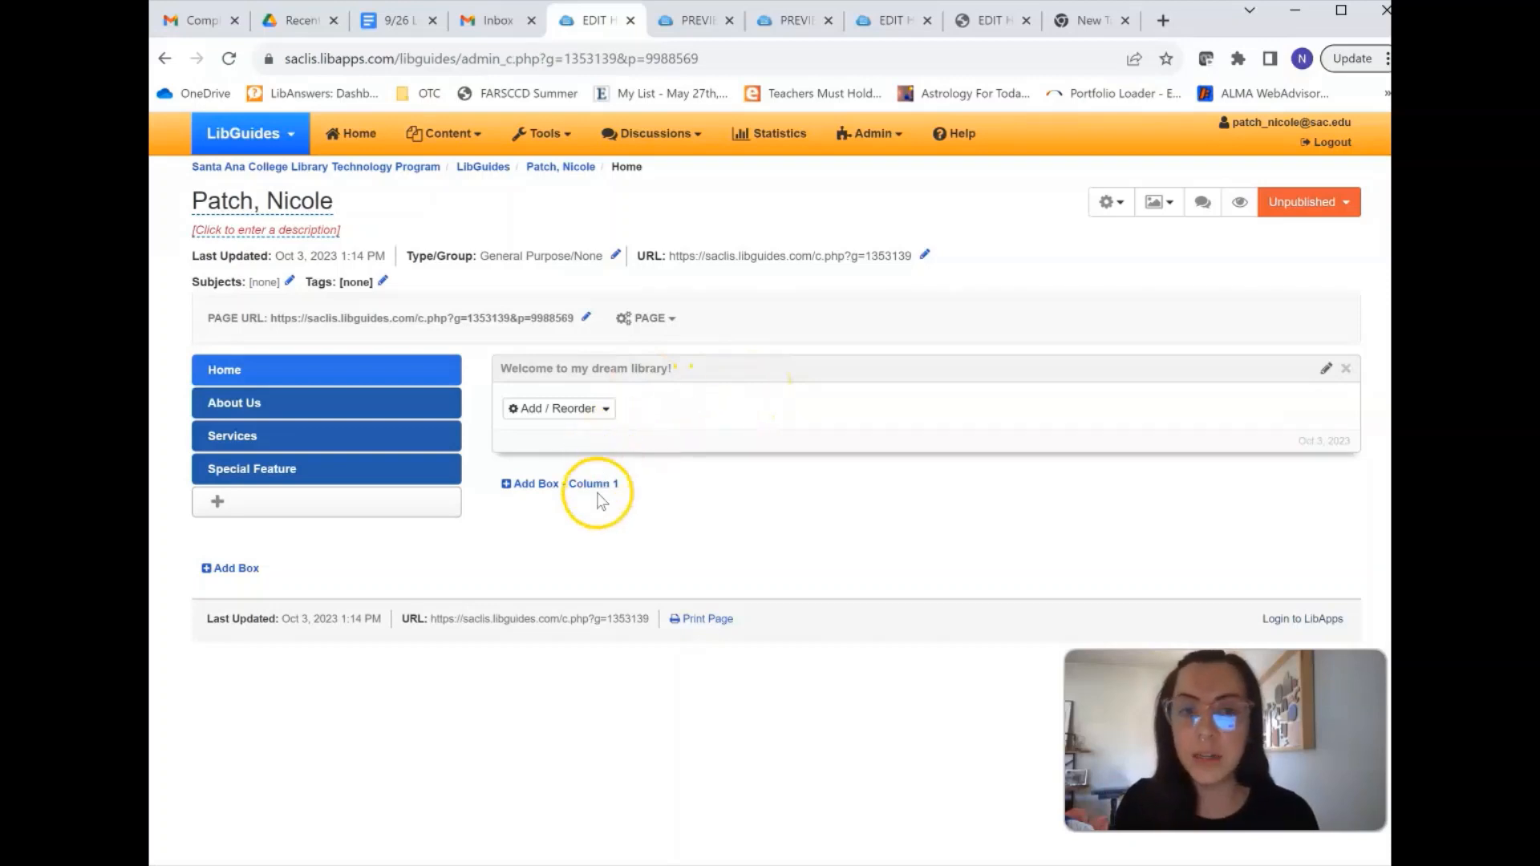
click(397, 405)
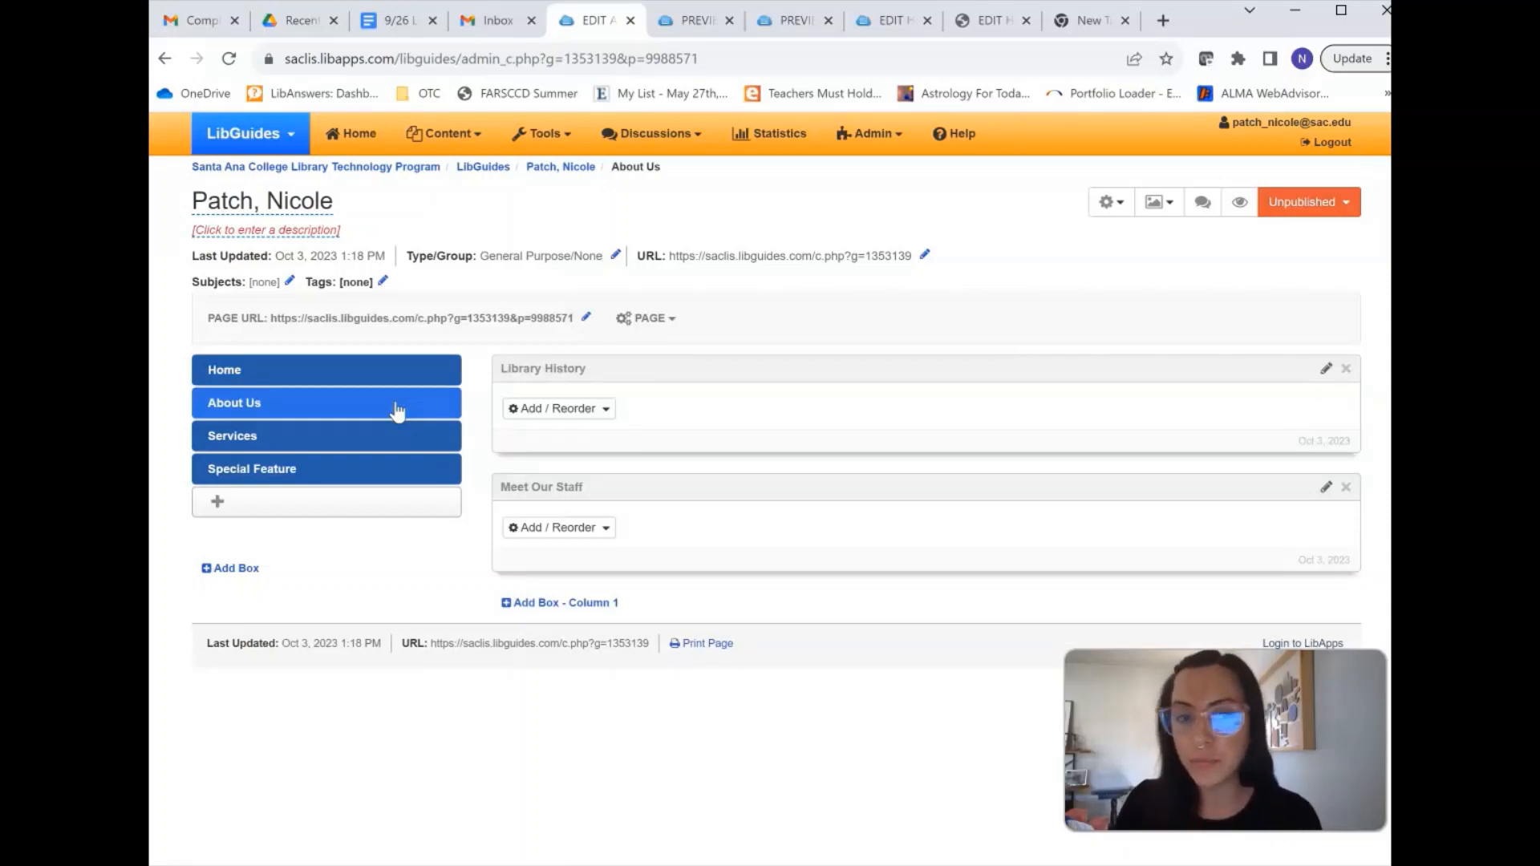
click(336, 370)
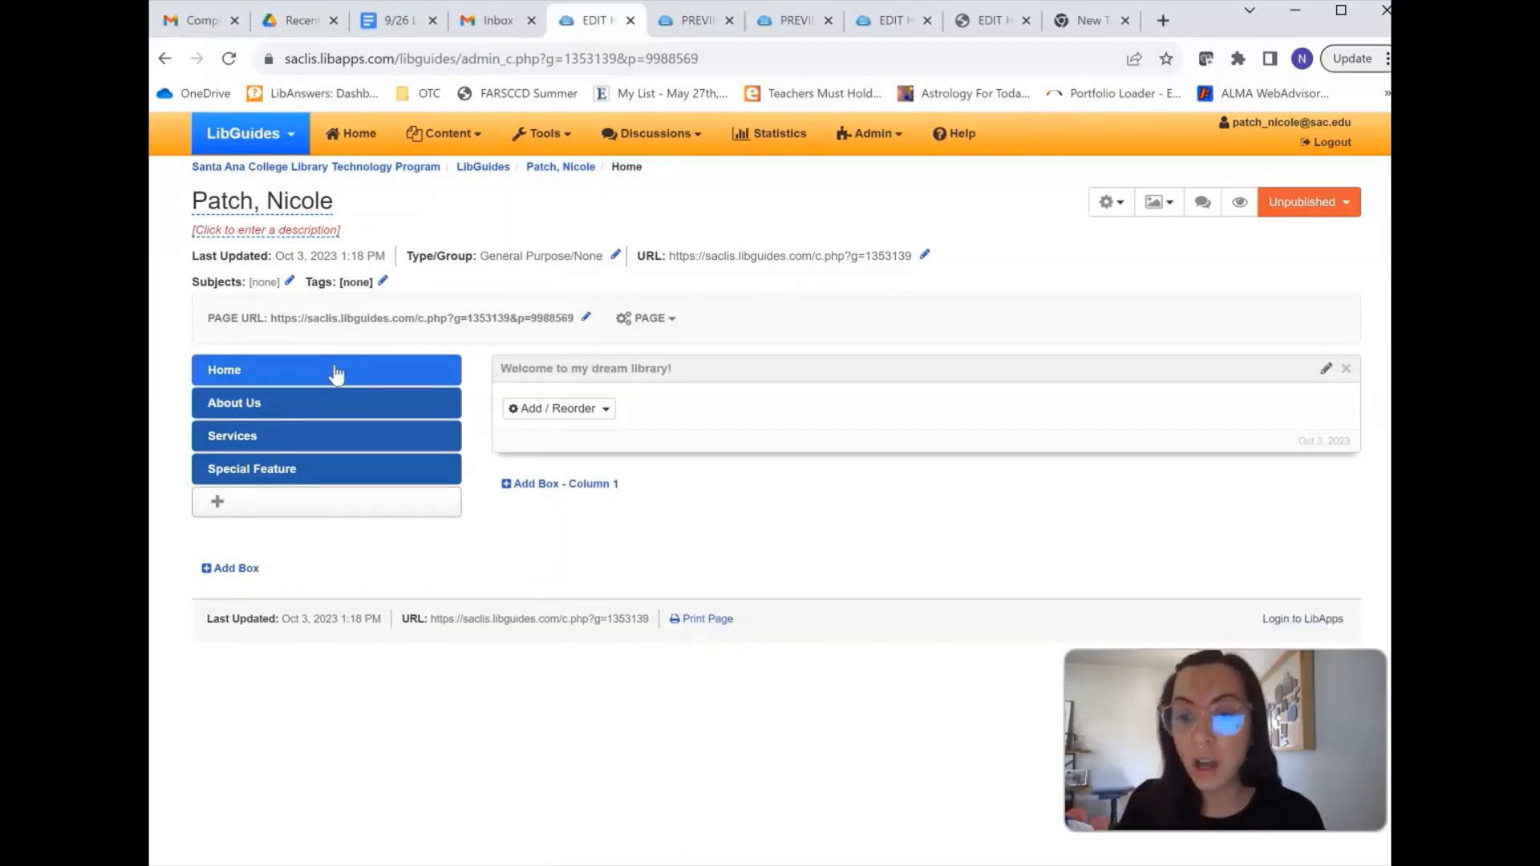
Start a Rich Text / HTML item in the Home page's "Welcome to my dream library!" box with the line "Welcome to Dream Library!".
click(606, 413)
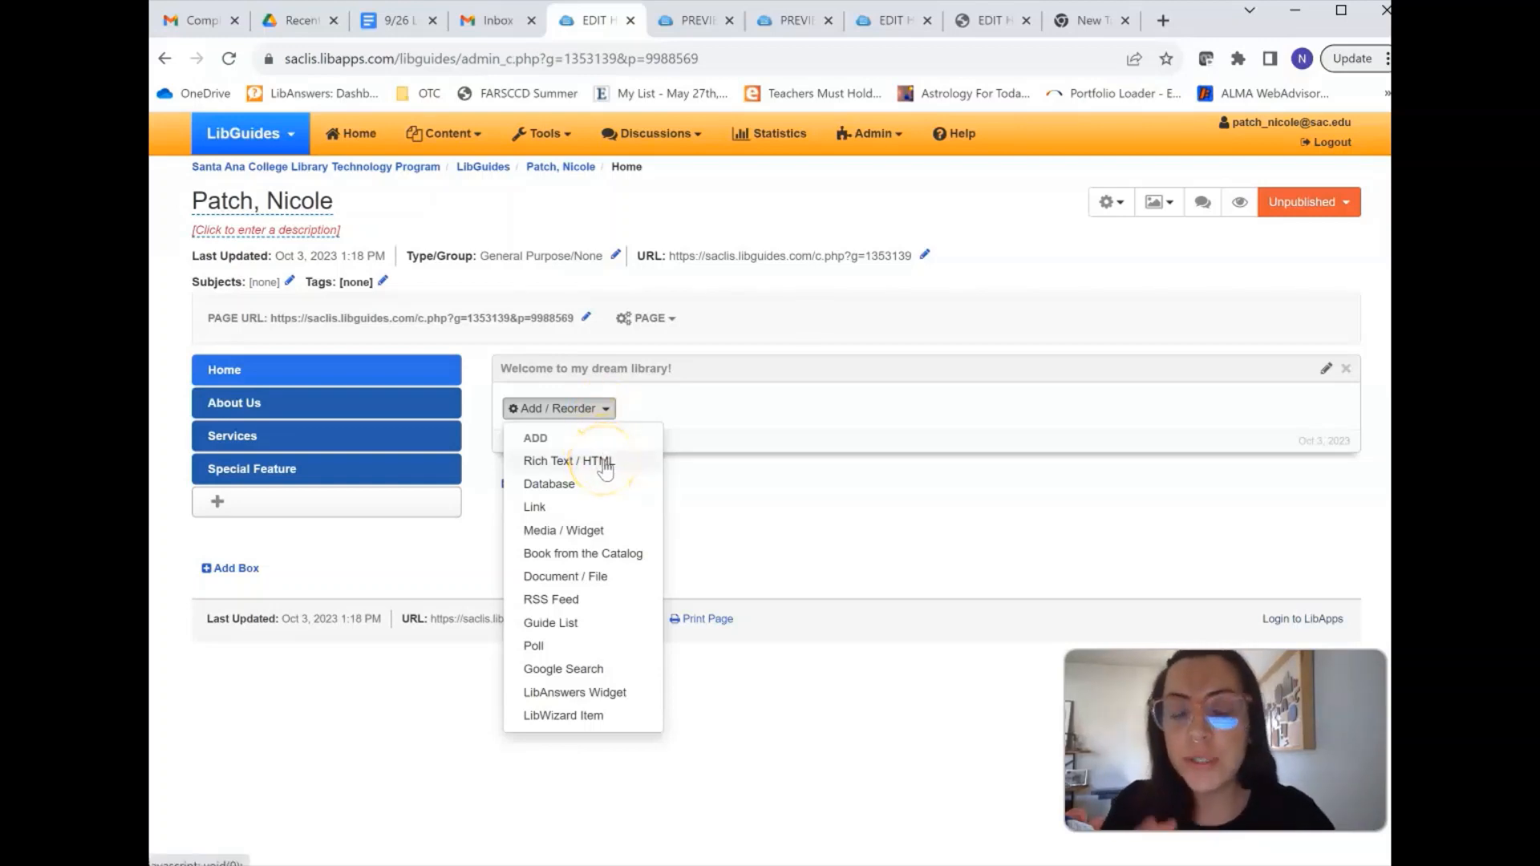
click(603, 461)
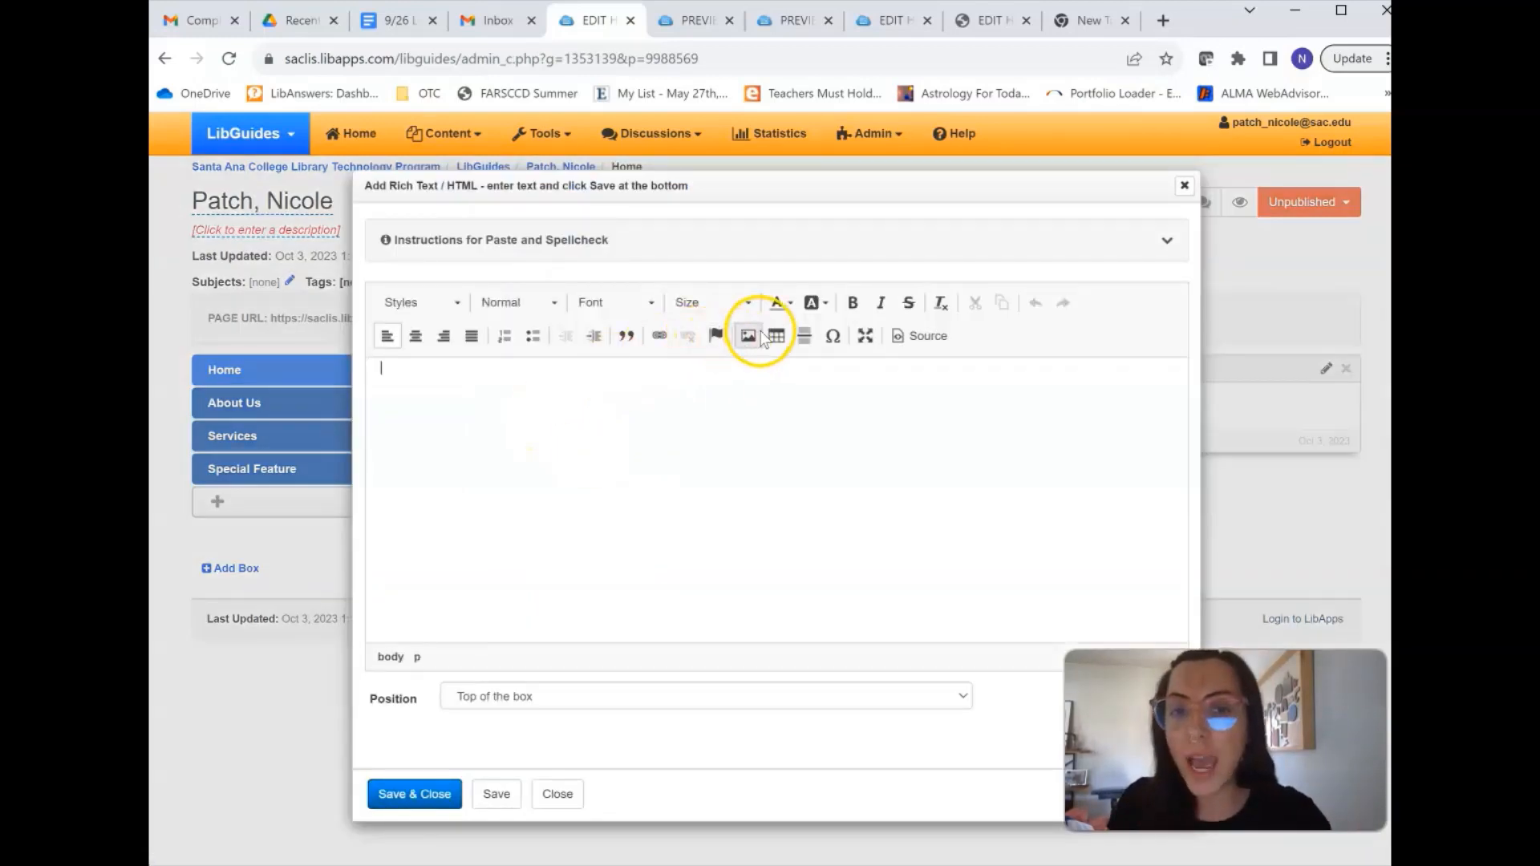
click(601, 397)
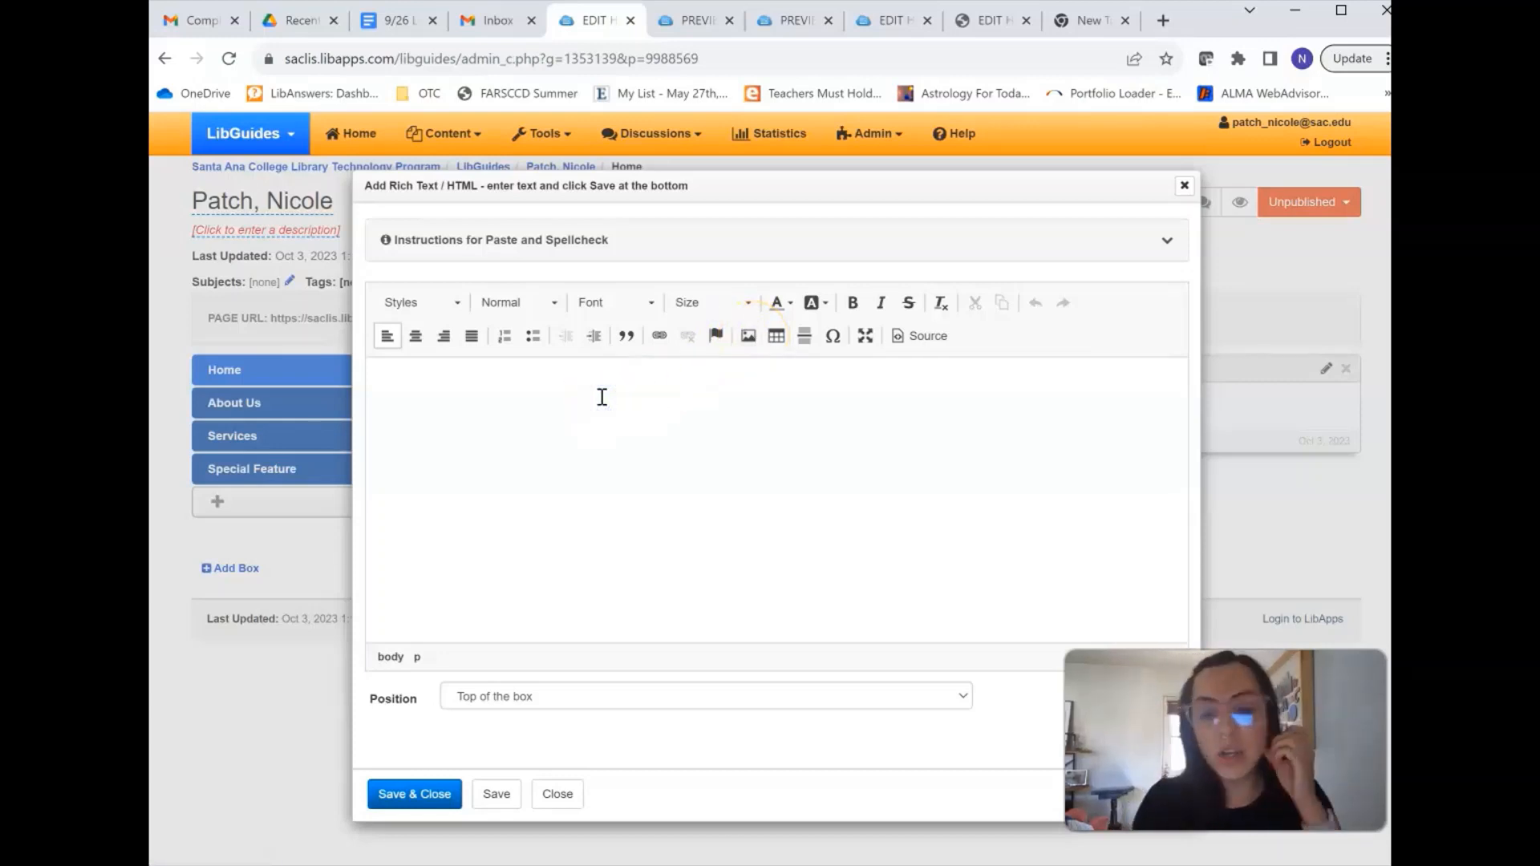
text(W)
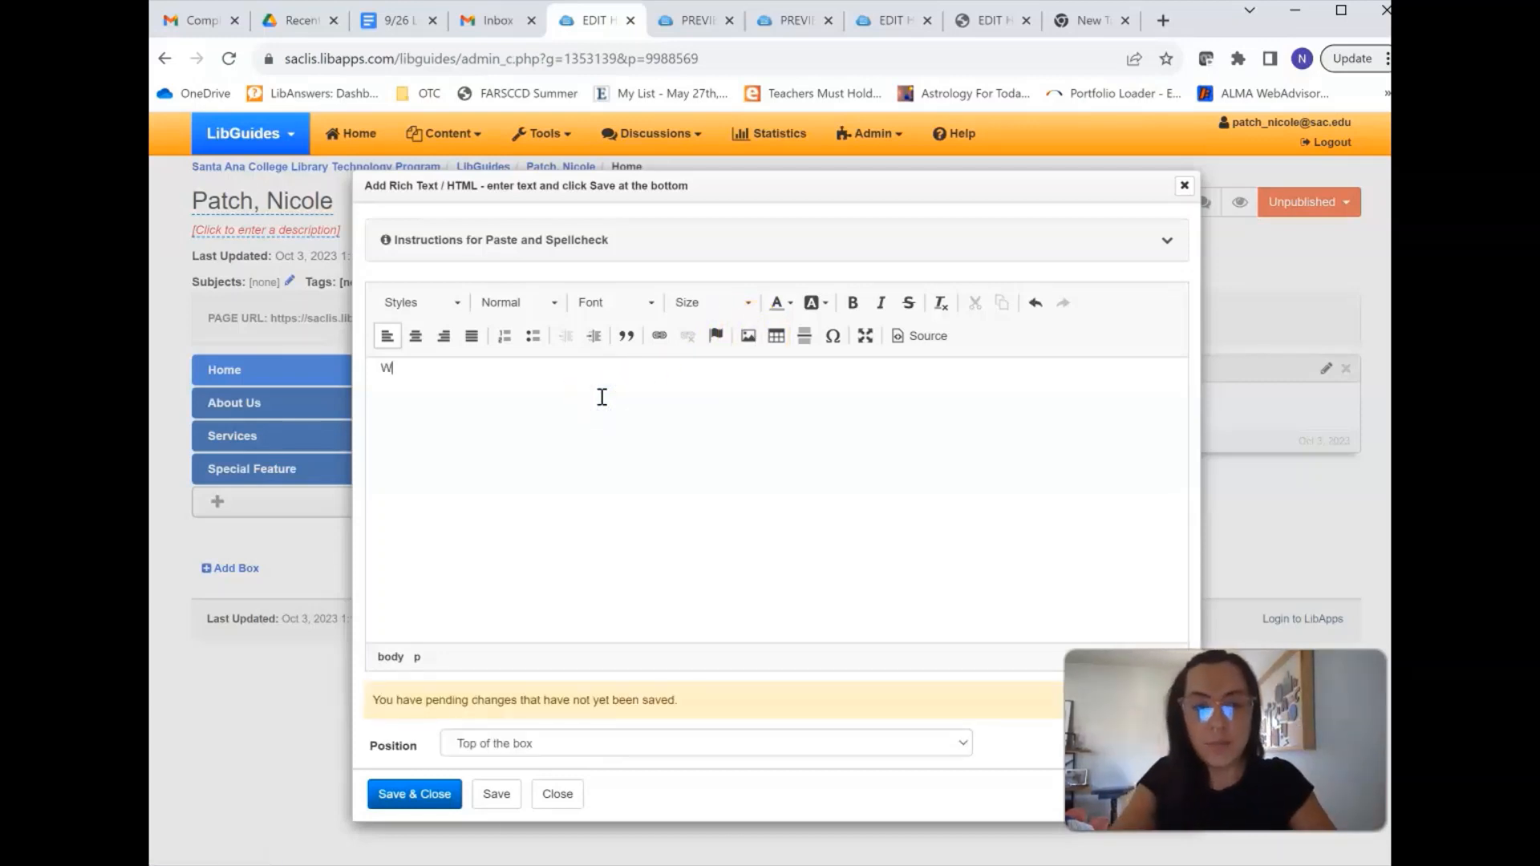
text(elcome to )
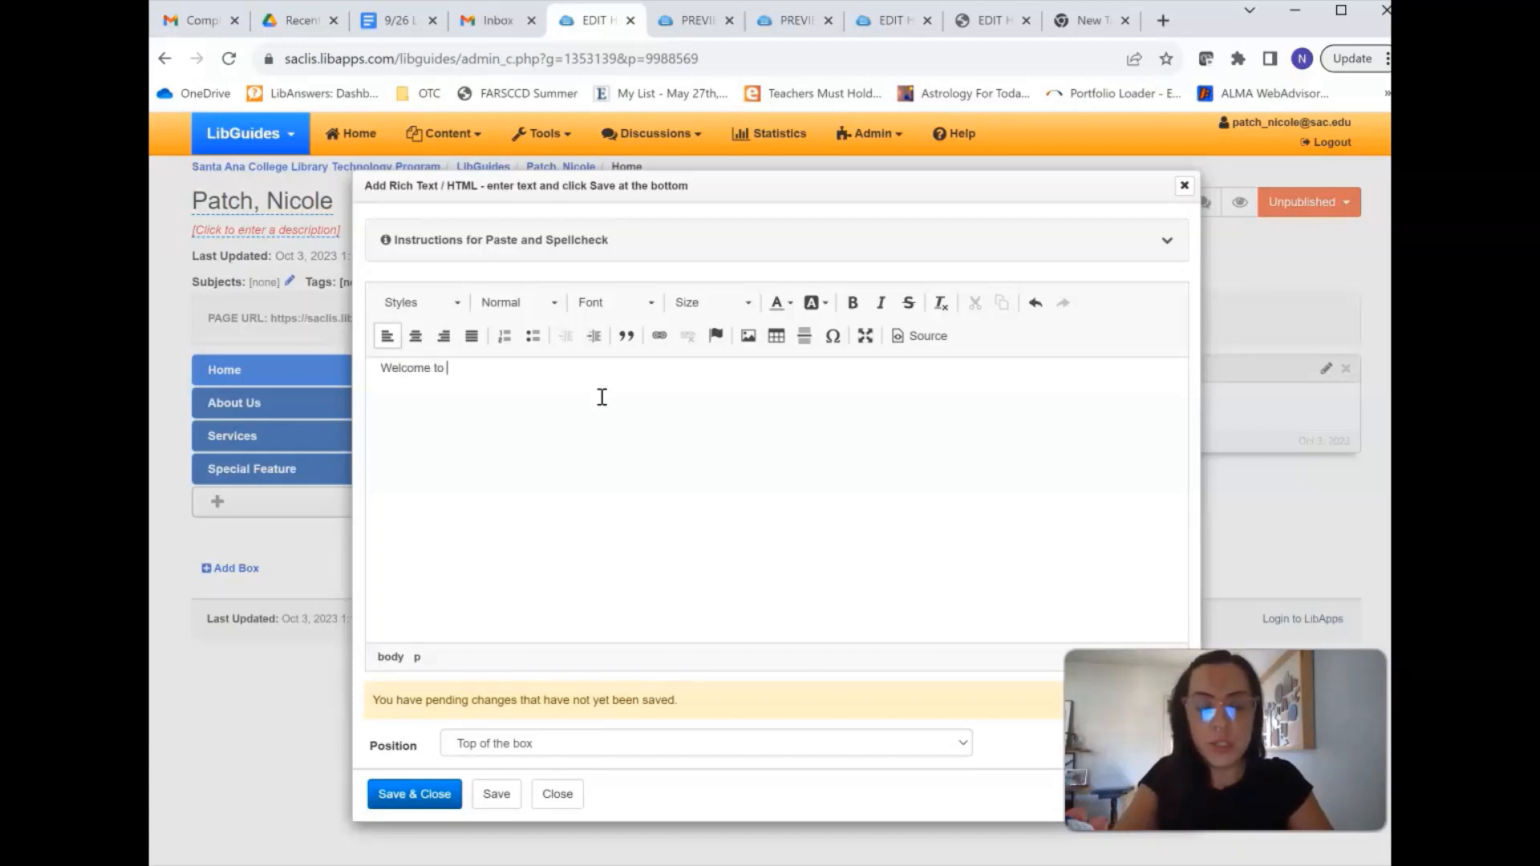
text(Dream L)
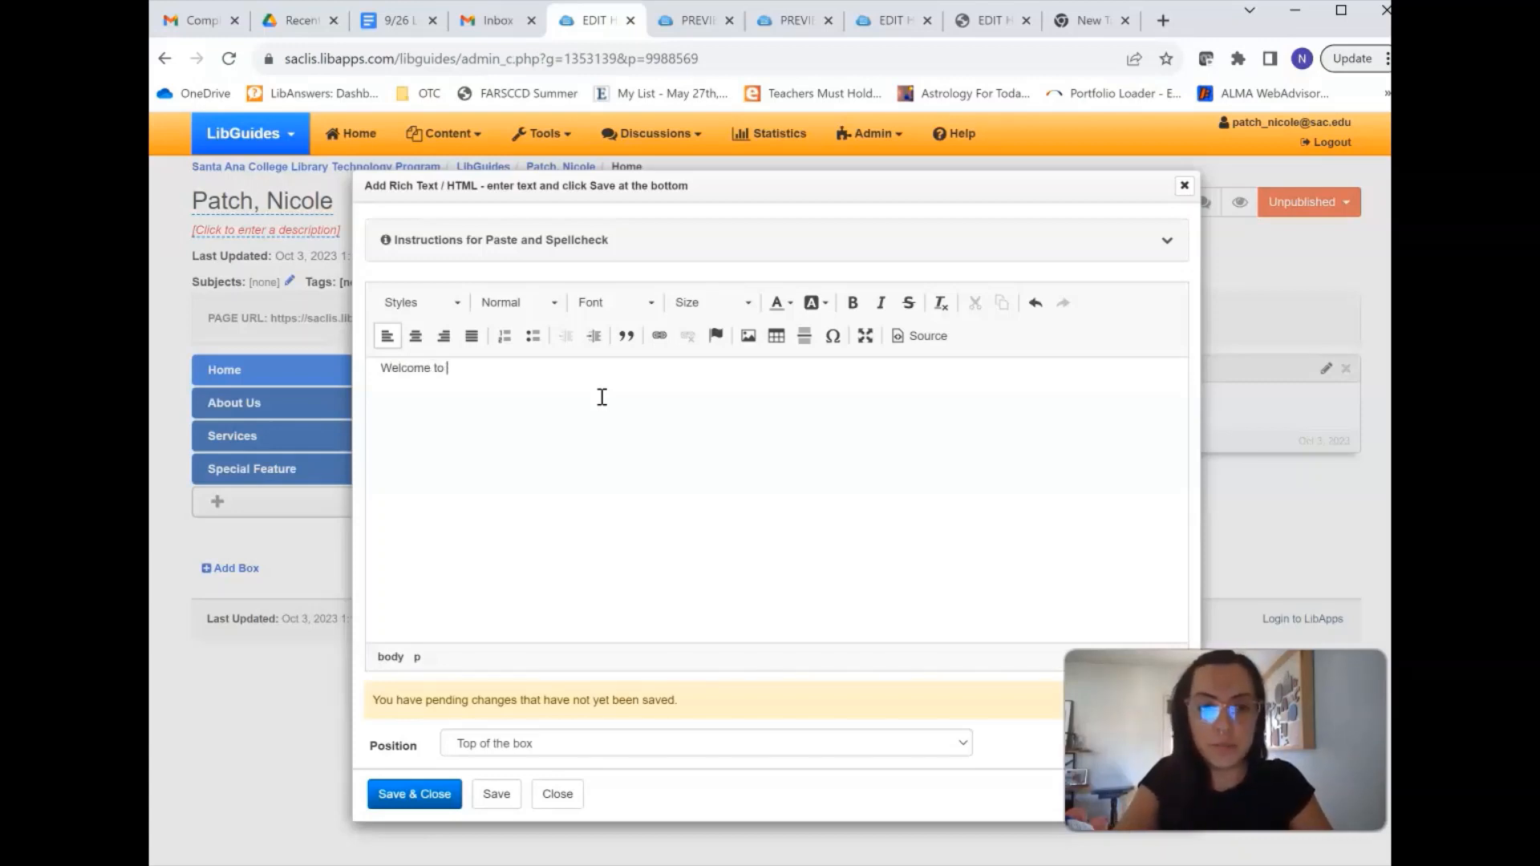
text(ibar)
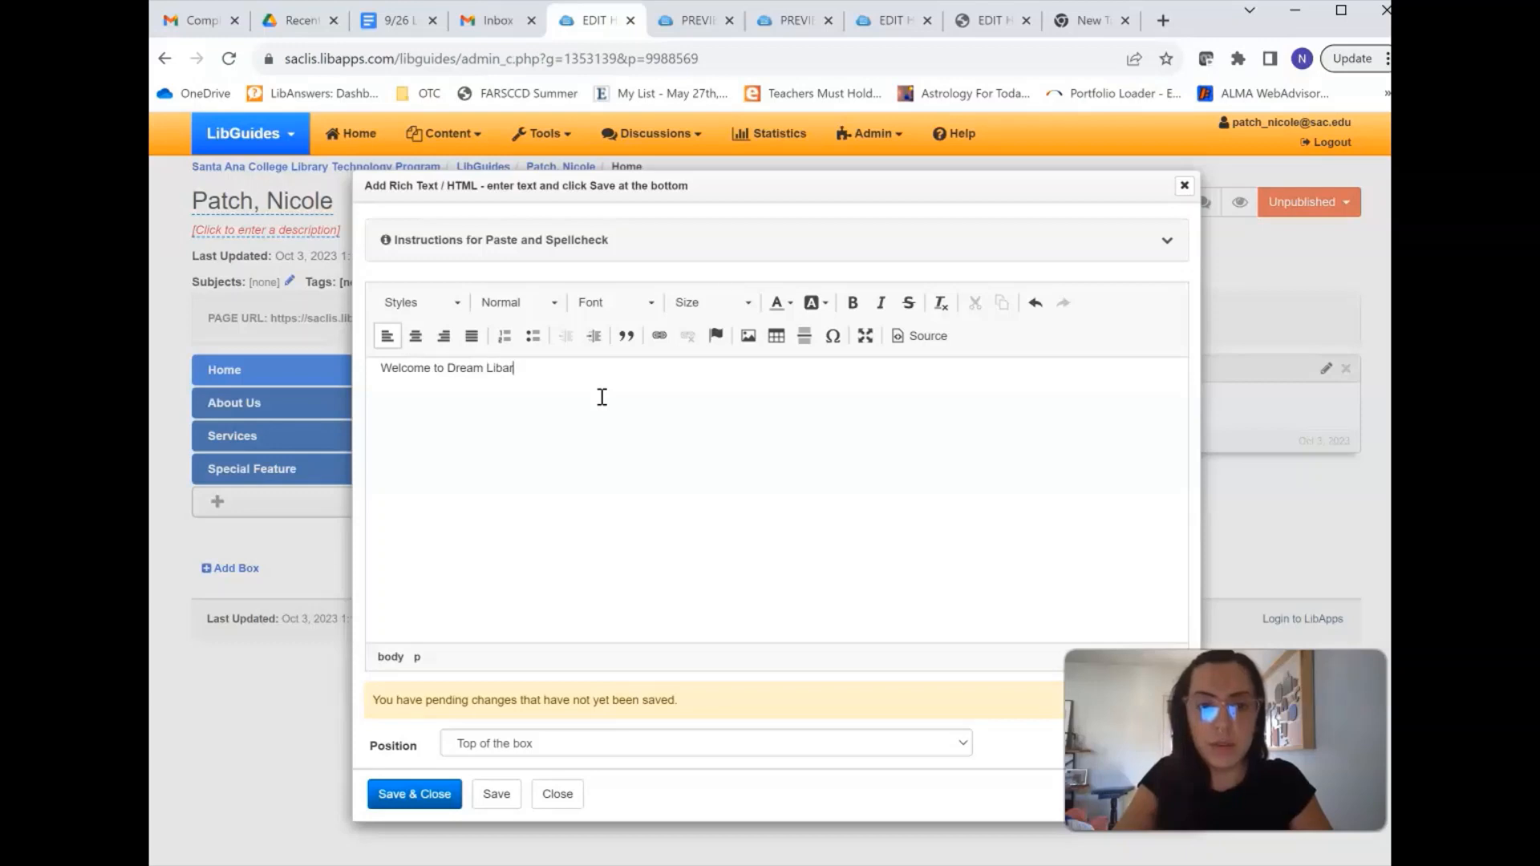
key(BackSpace)
key(BackSpace)
text(rary!We )
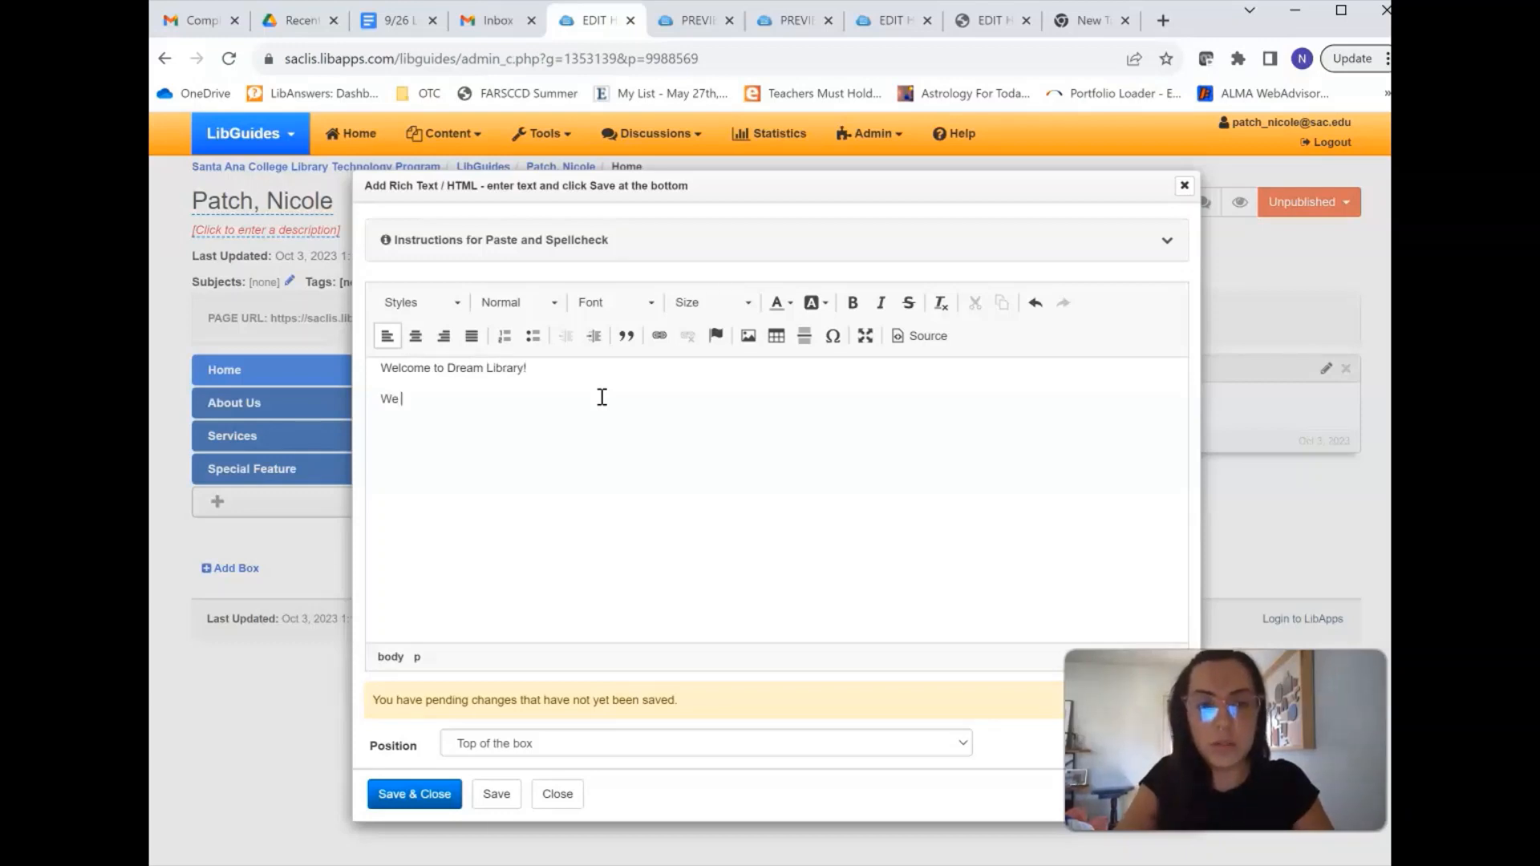
Write the second paragraph as "We look forward to sharing our services and resources with the residents of Huntington Park, CA.".
text(look forward )
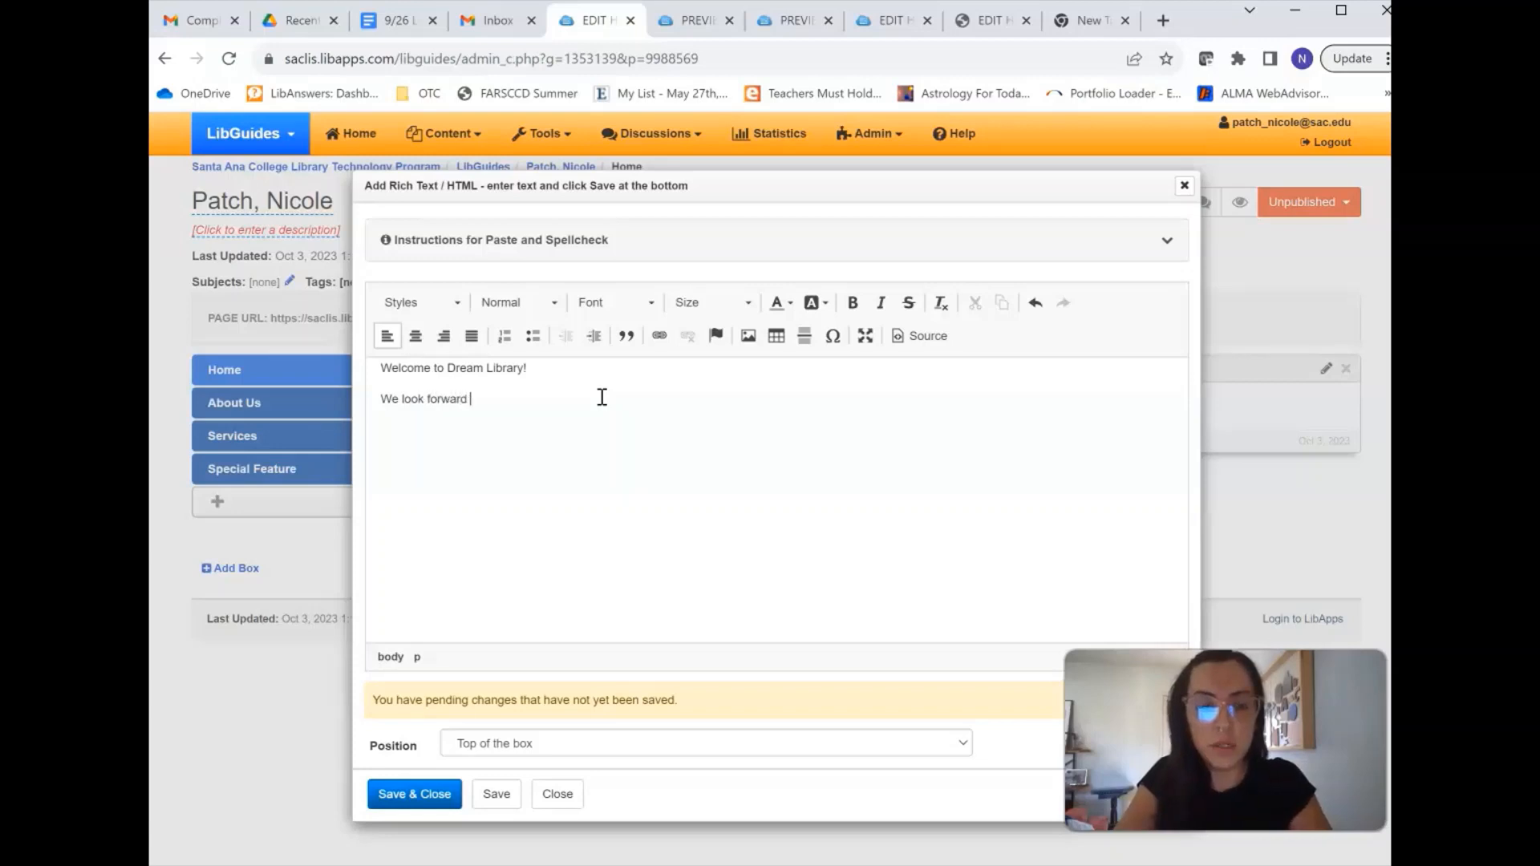
text(to sharing our serv)
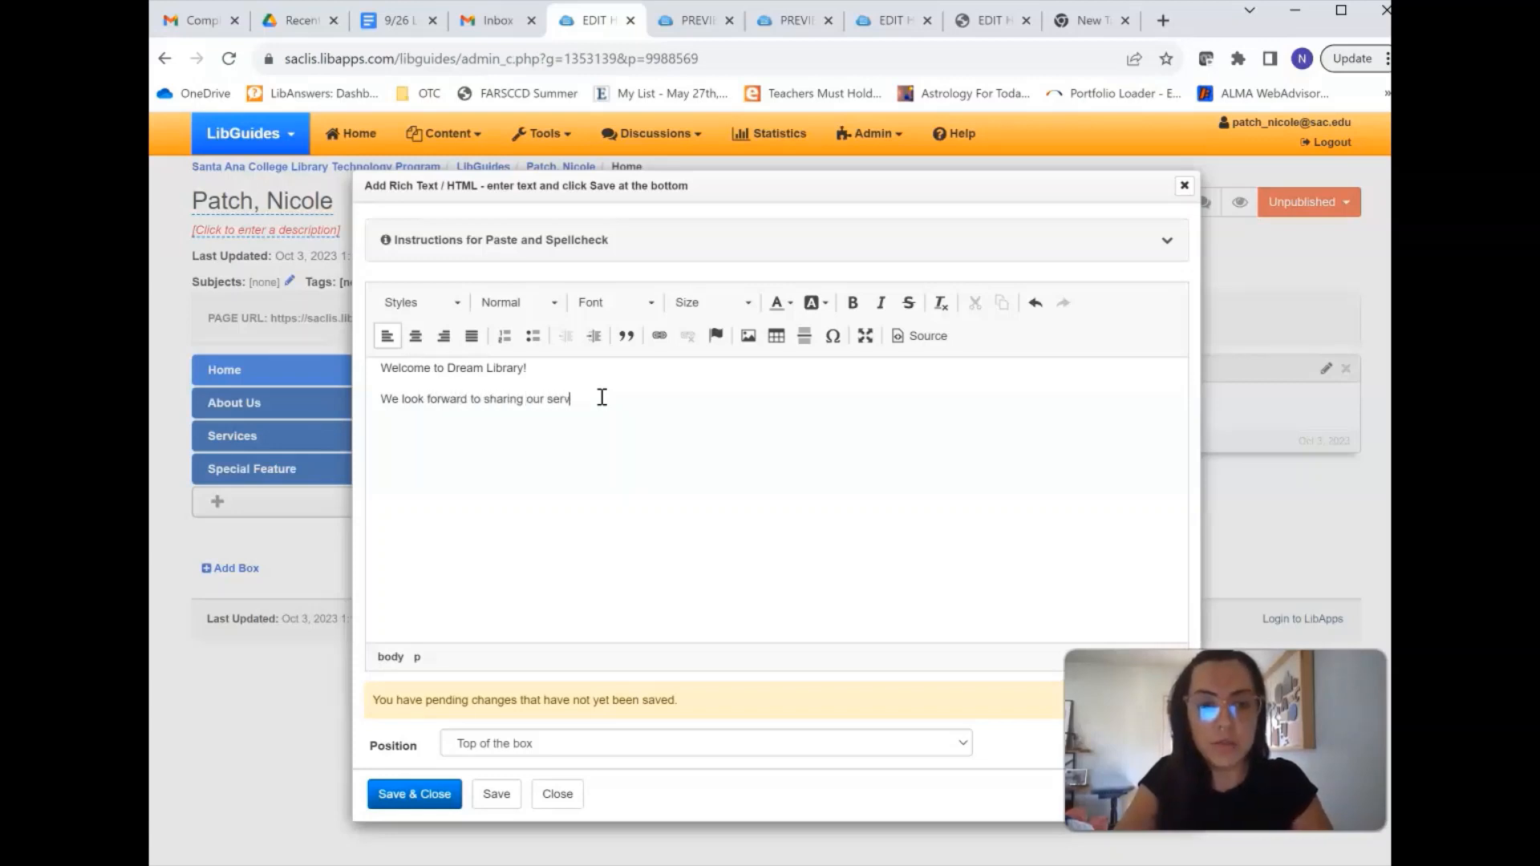
text(ices snd reso)
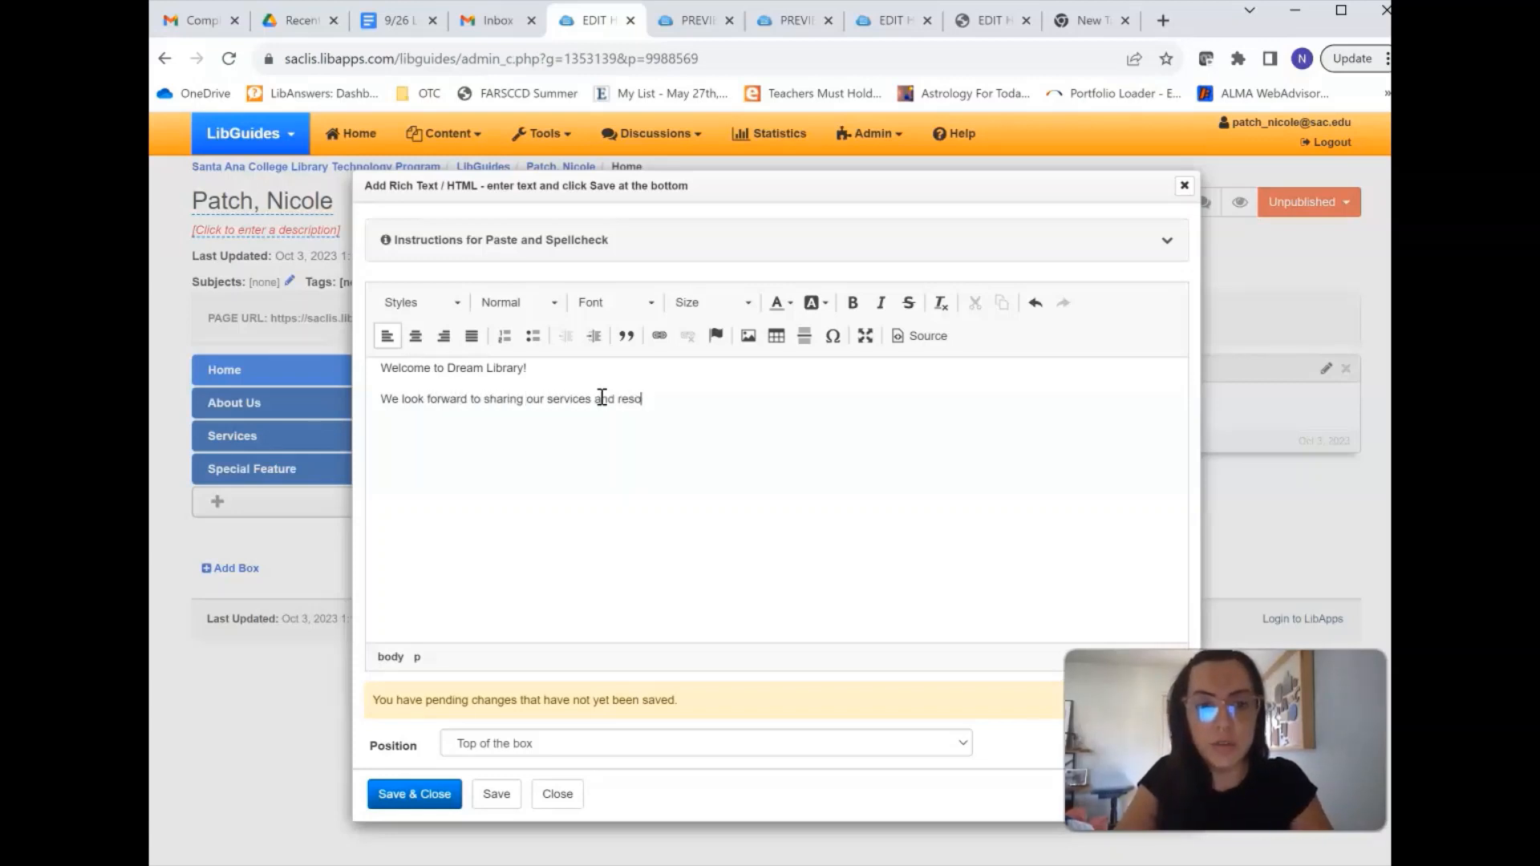
text(urces with )
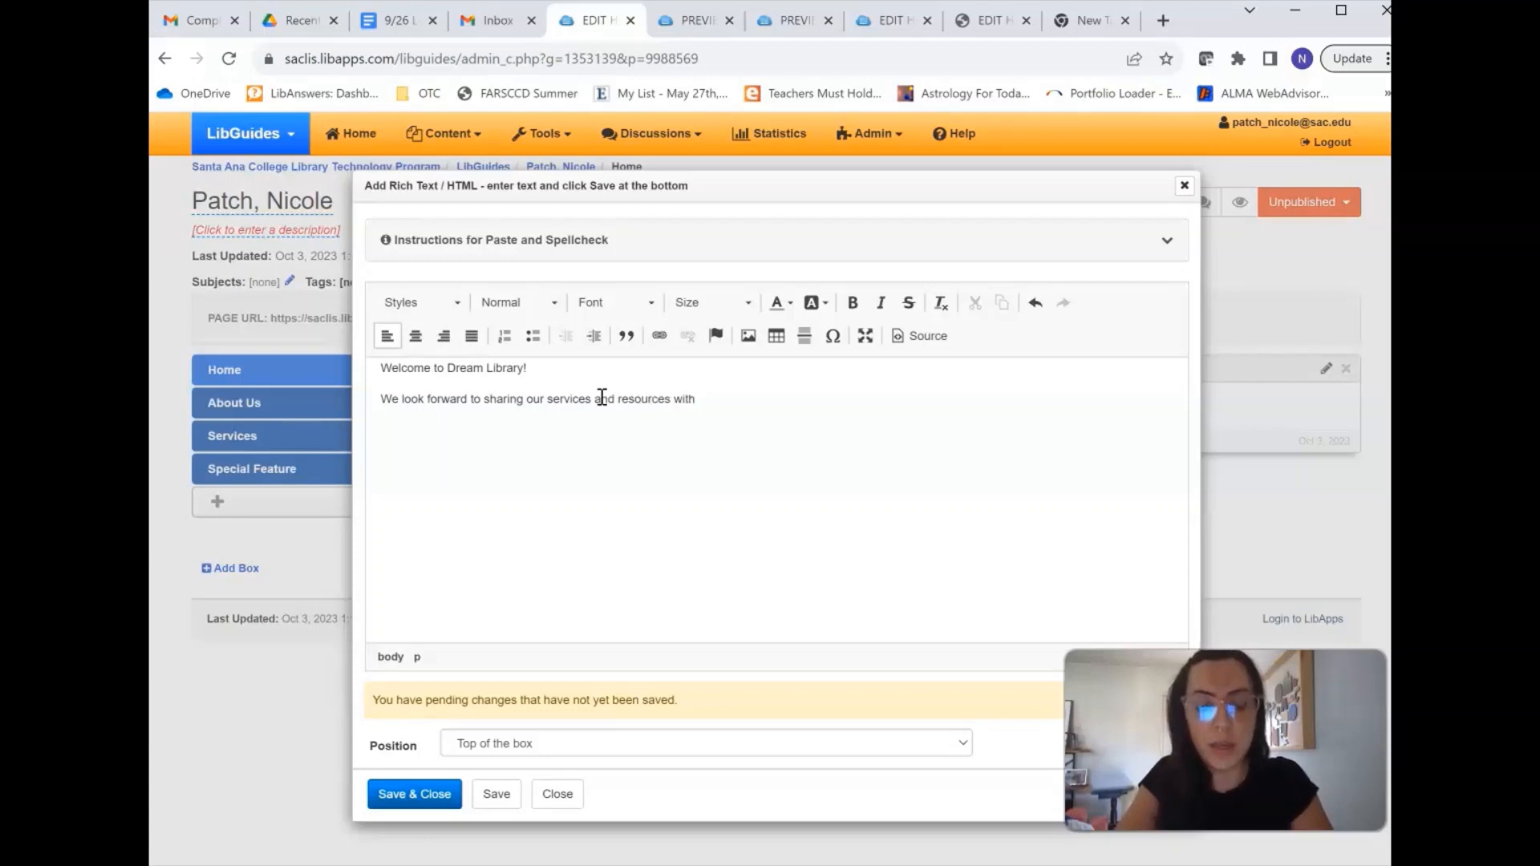
text(the residents of )
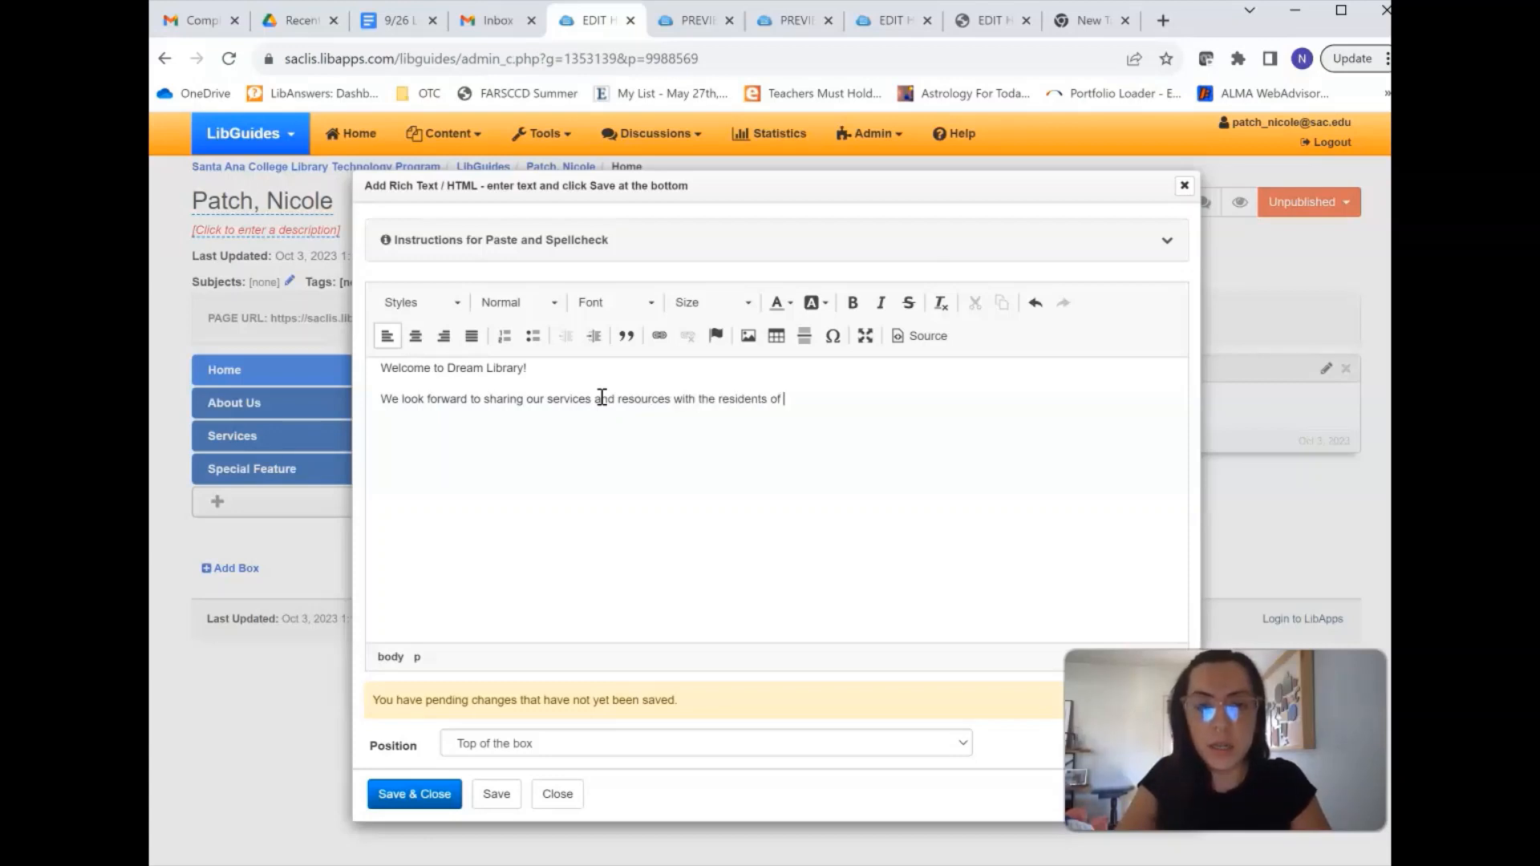
text(Huntington )
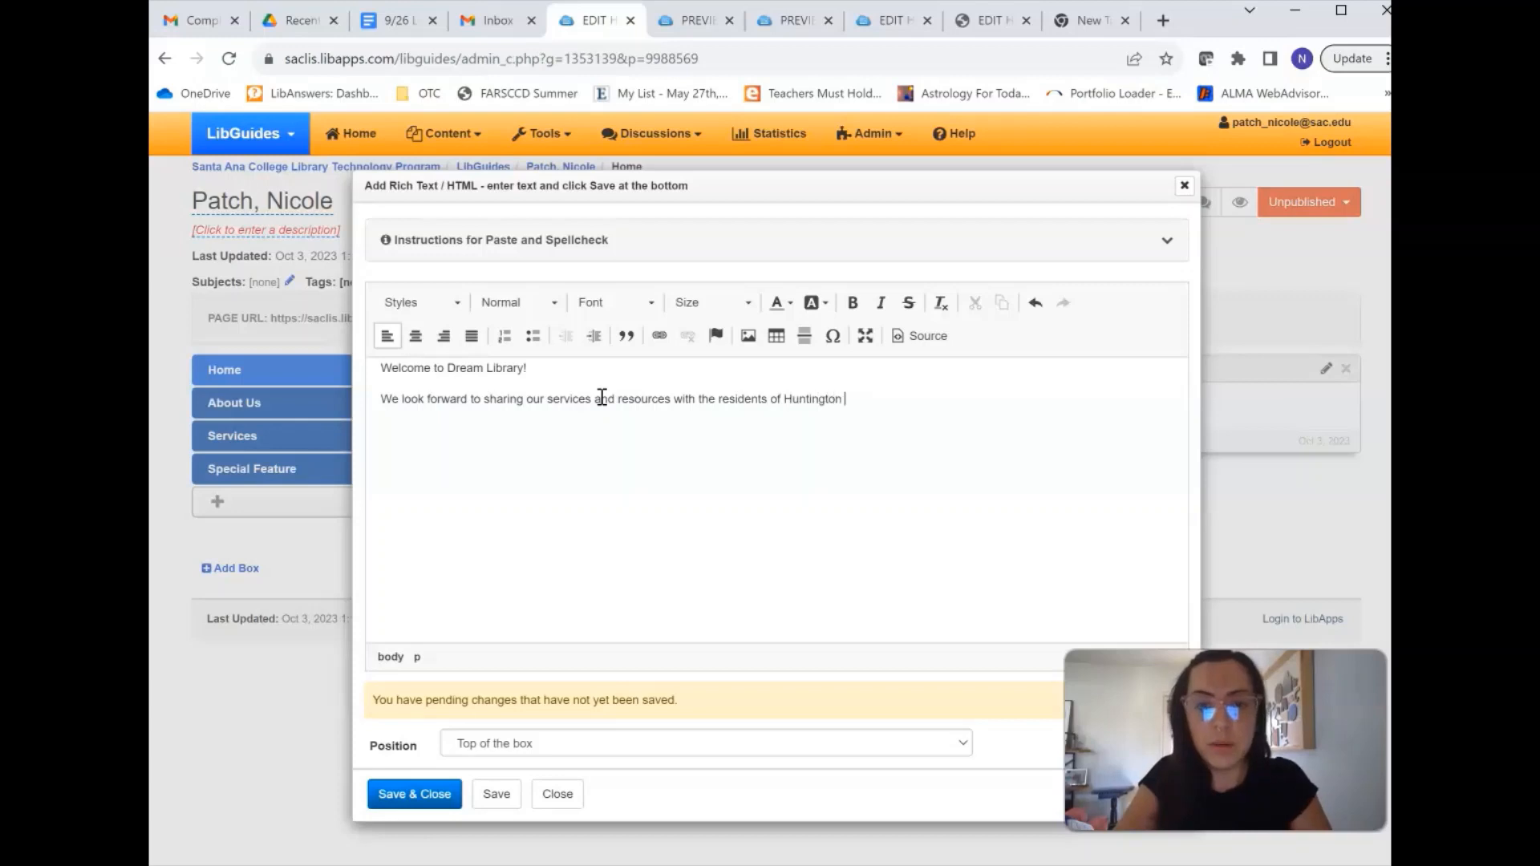
text(Park, CA)
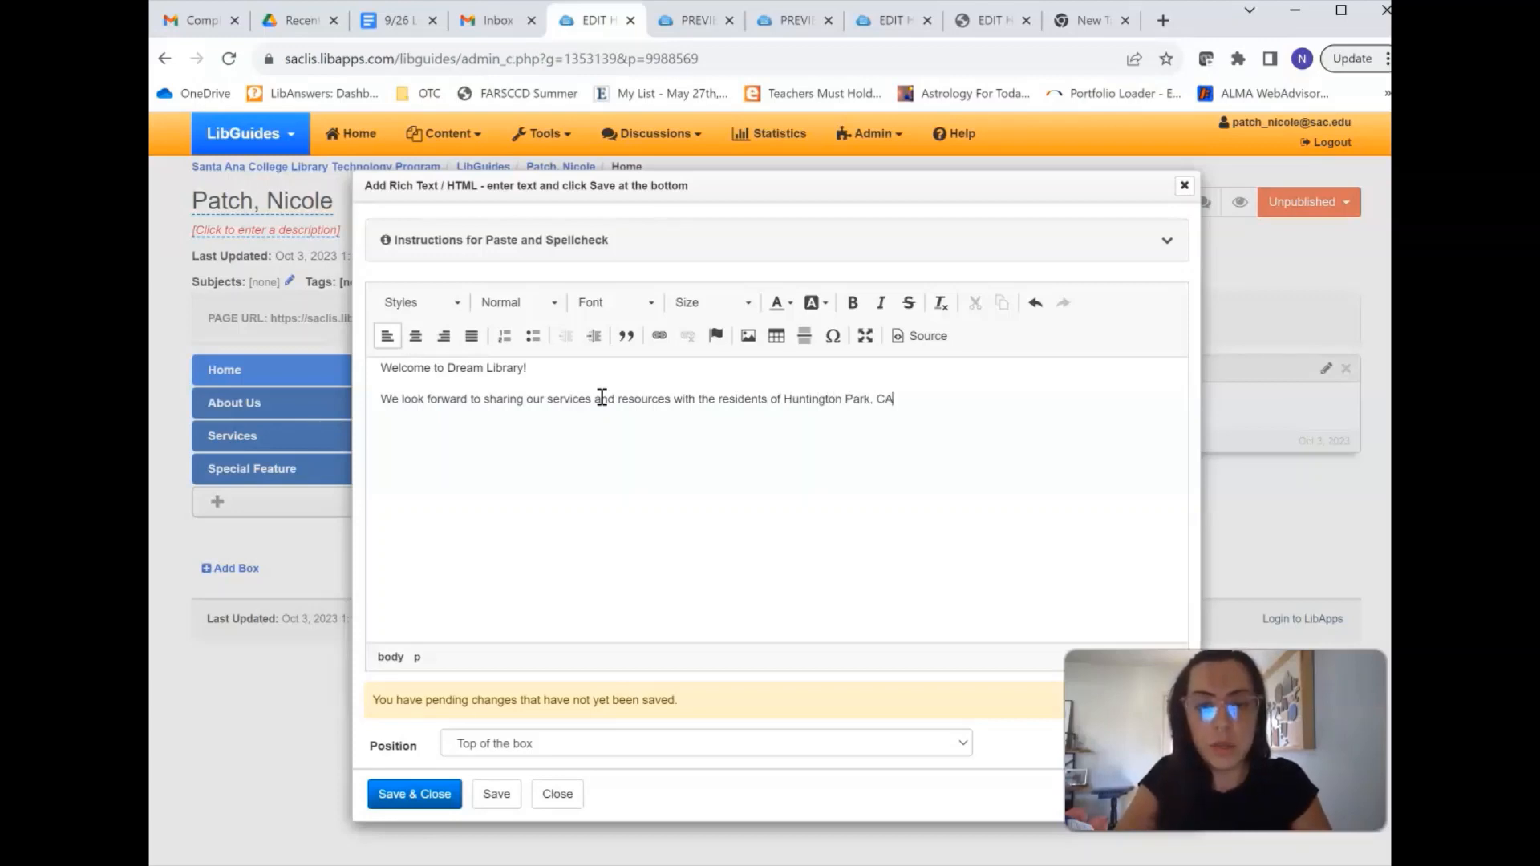
text(.)
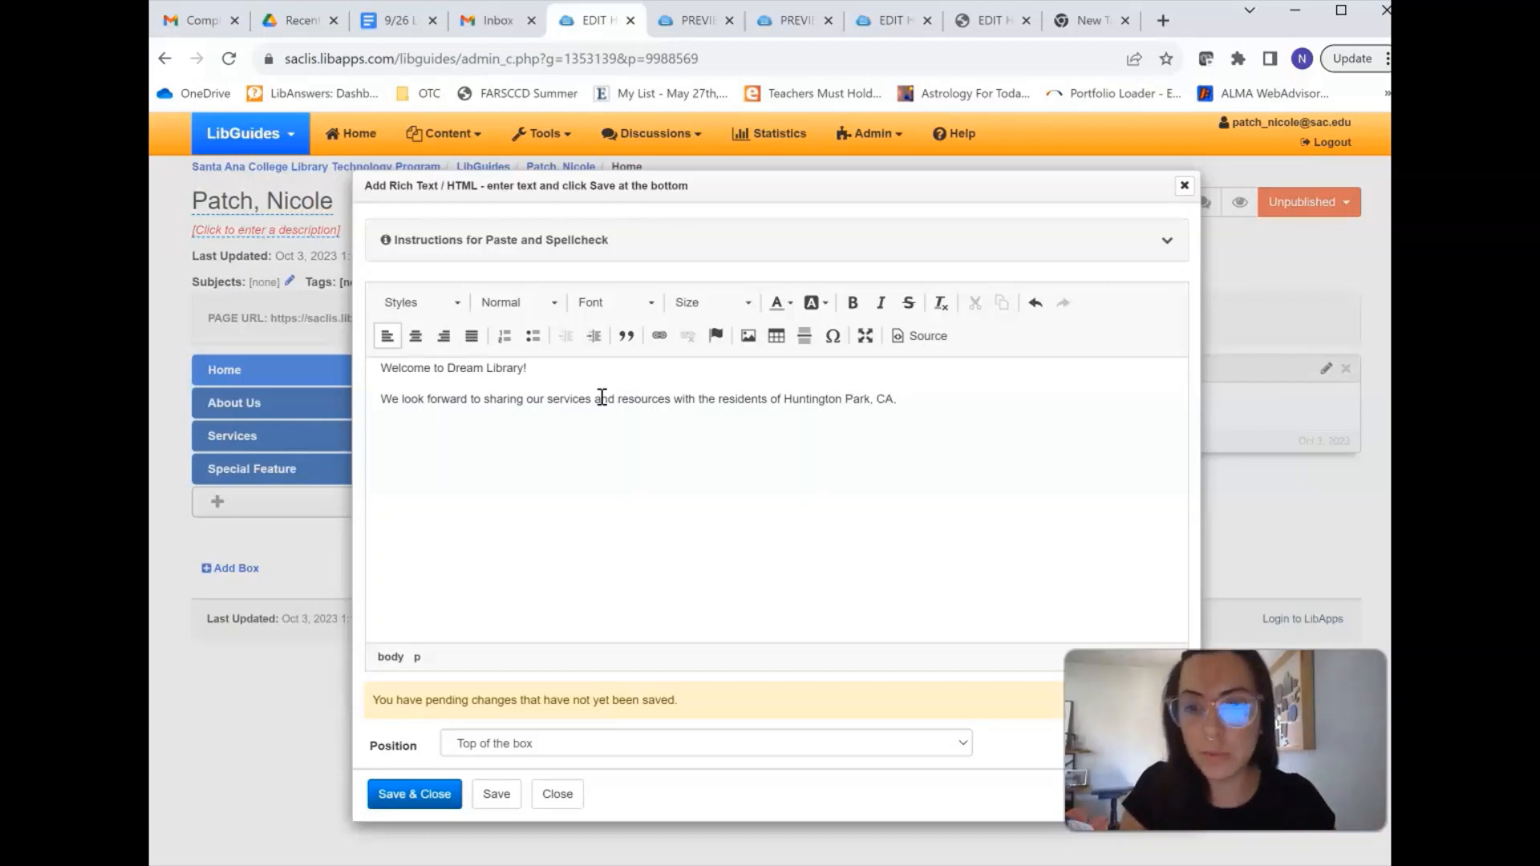
Keep the welcome text's position as Top of the box, and save and close the item.
click(383, 371)
click(597, 704)
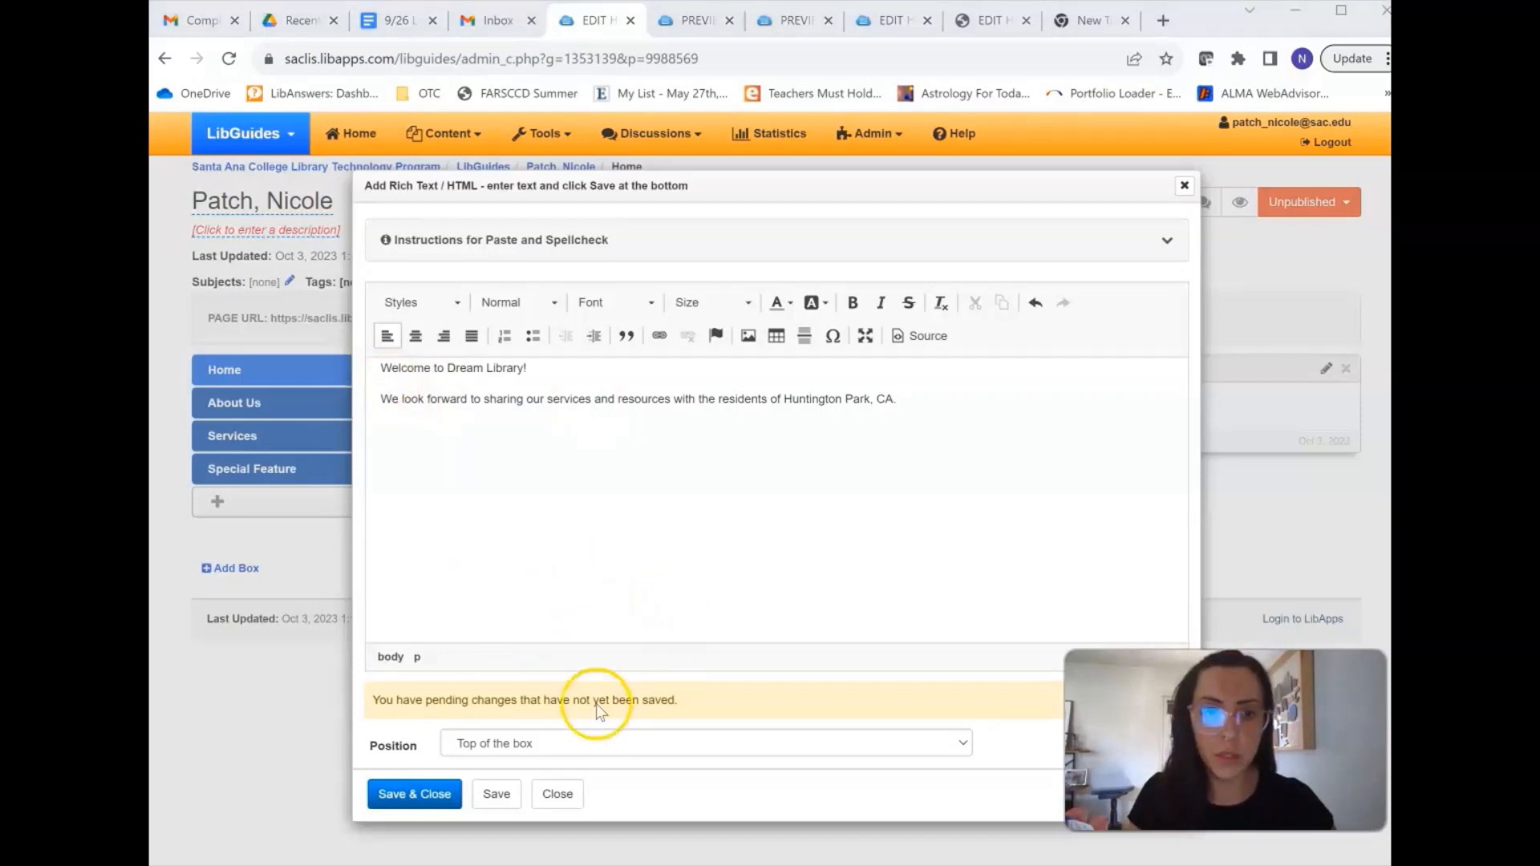
click(414, 798)
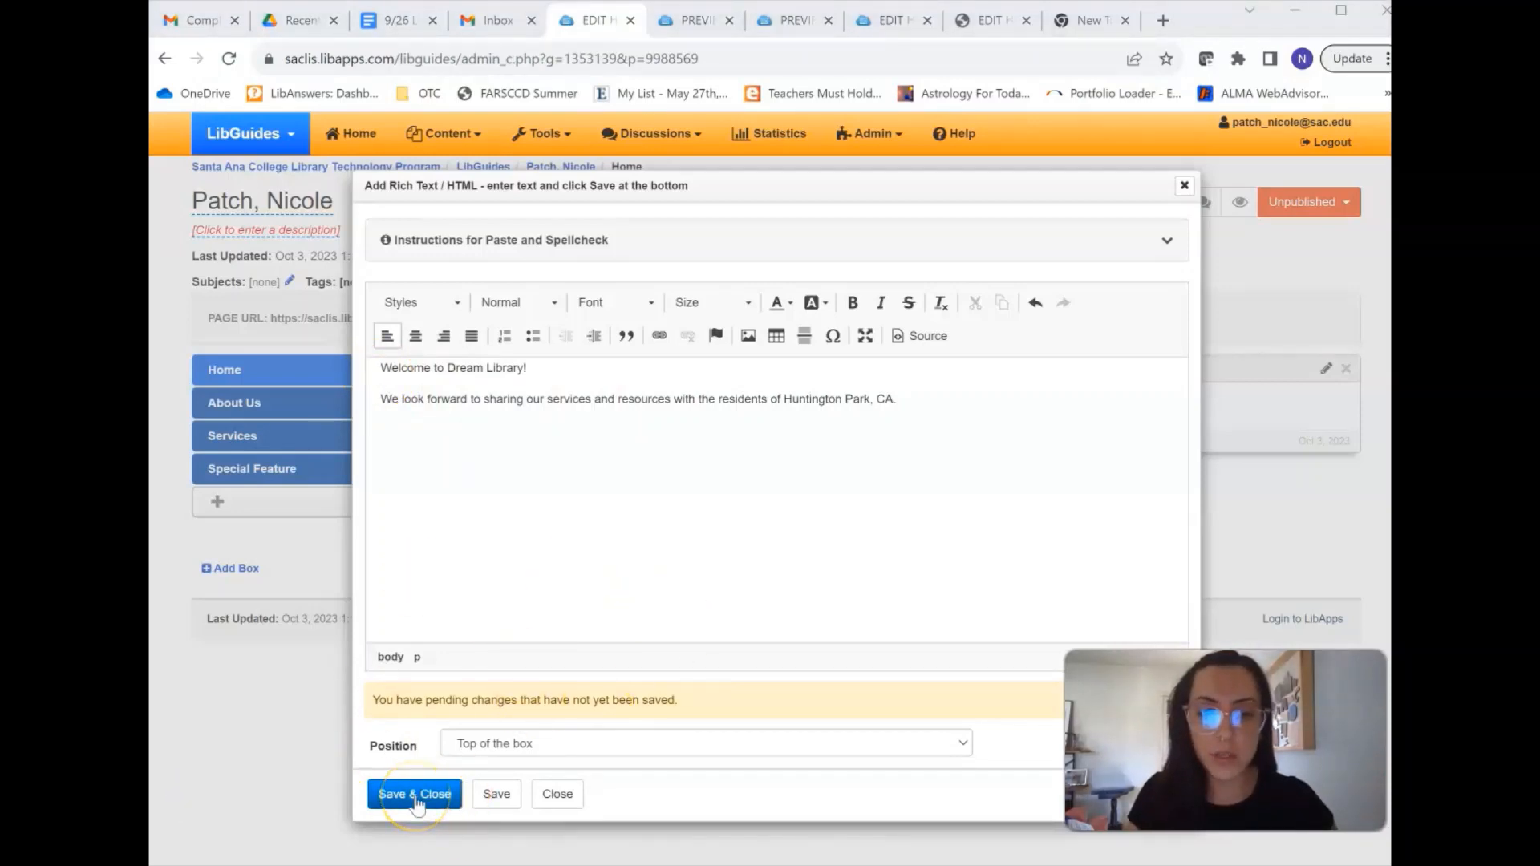
click(590, 744)
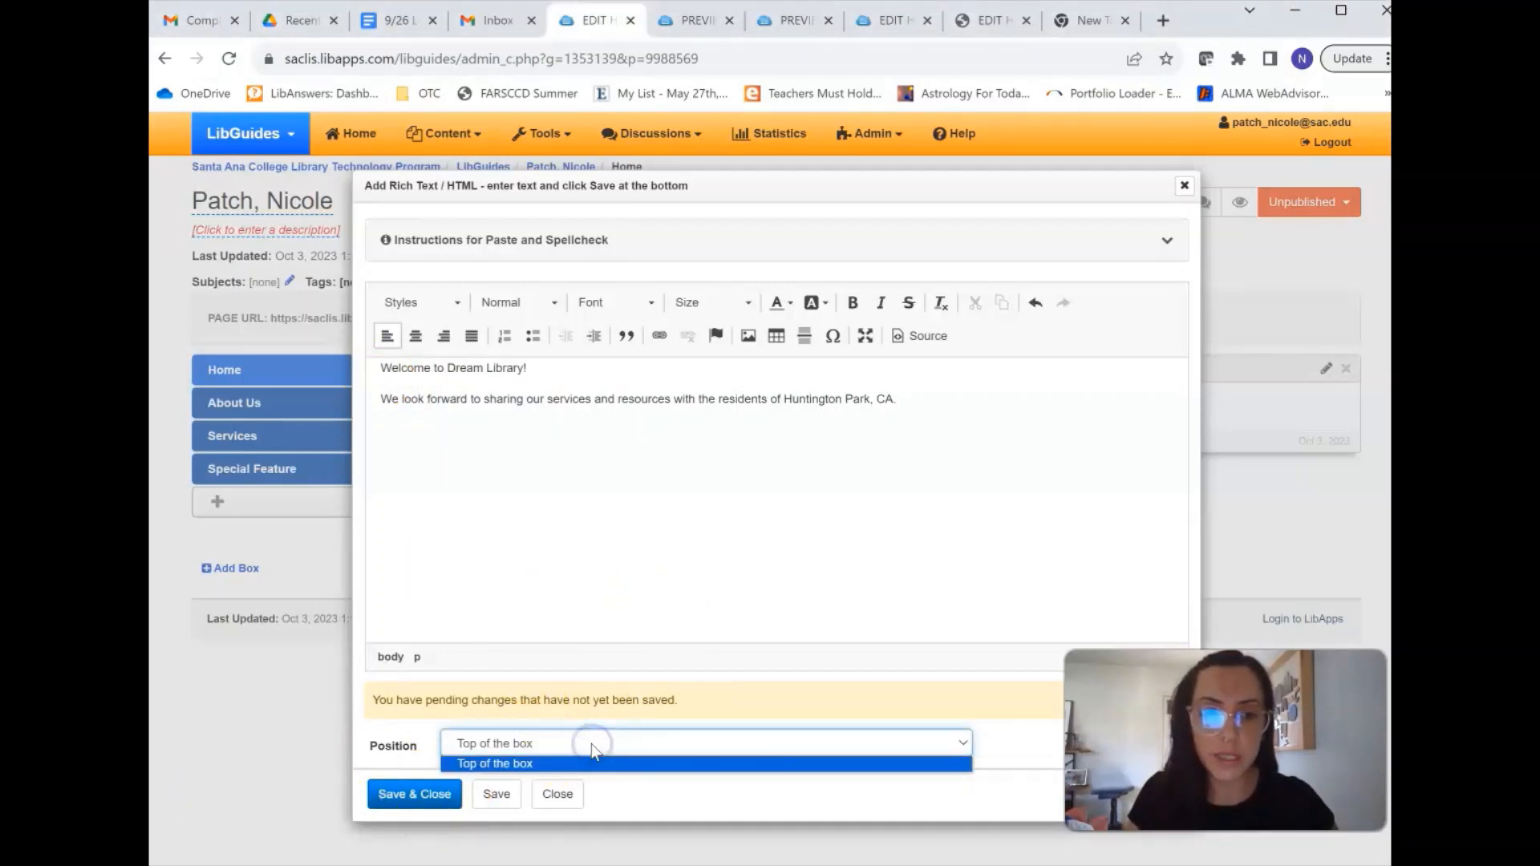
click(590, 744)
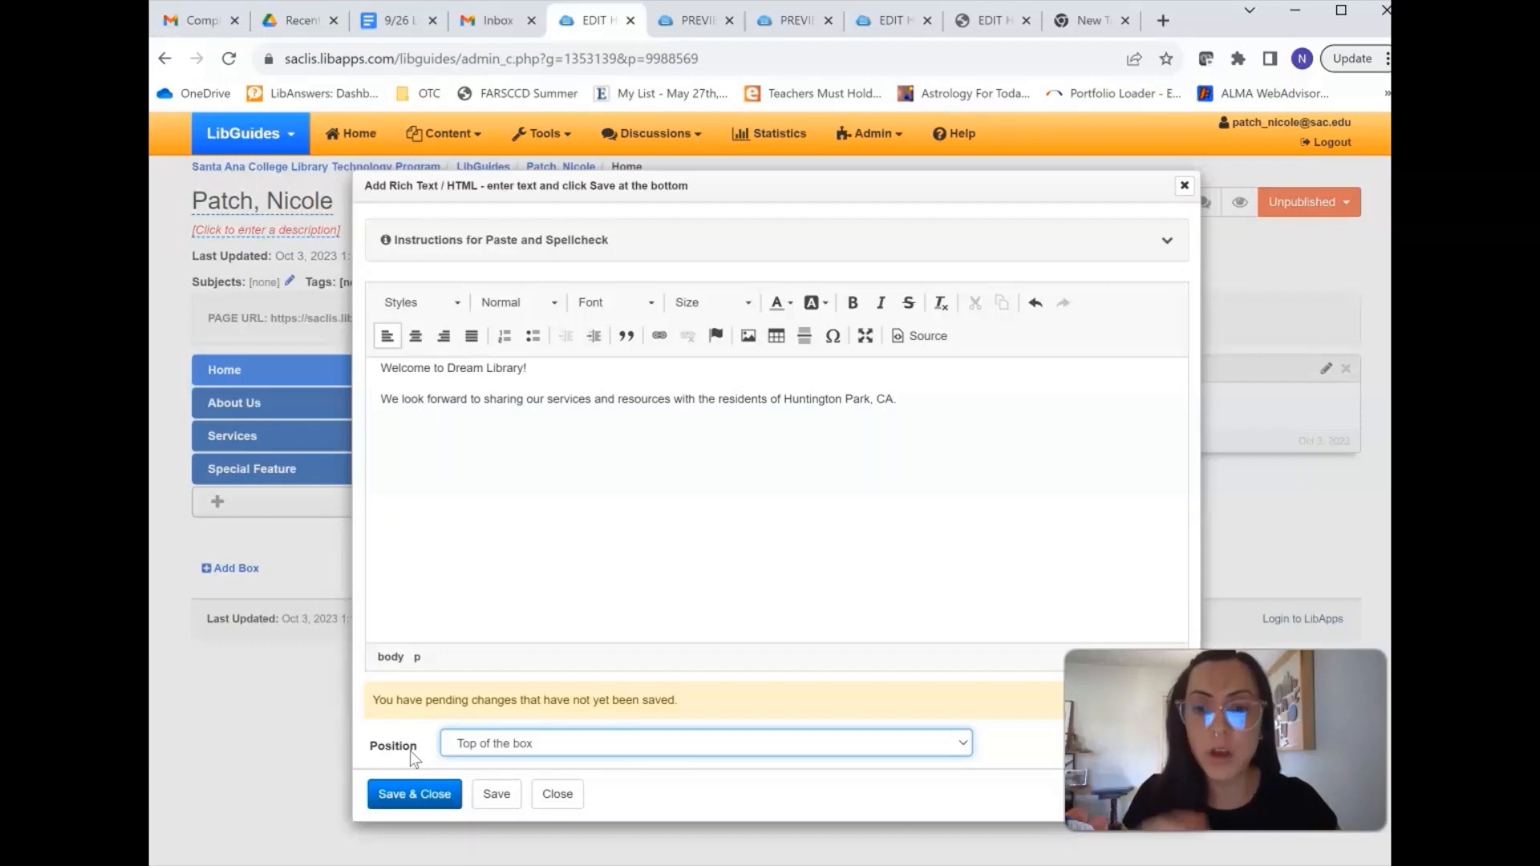
click(409, 794)
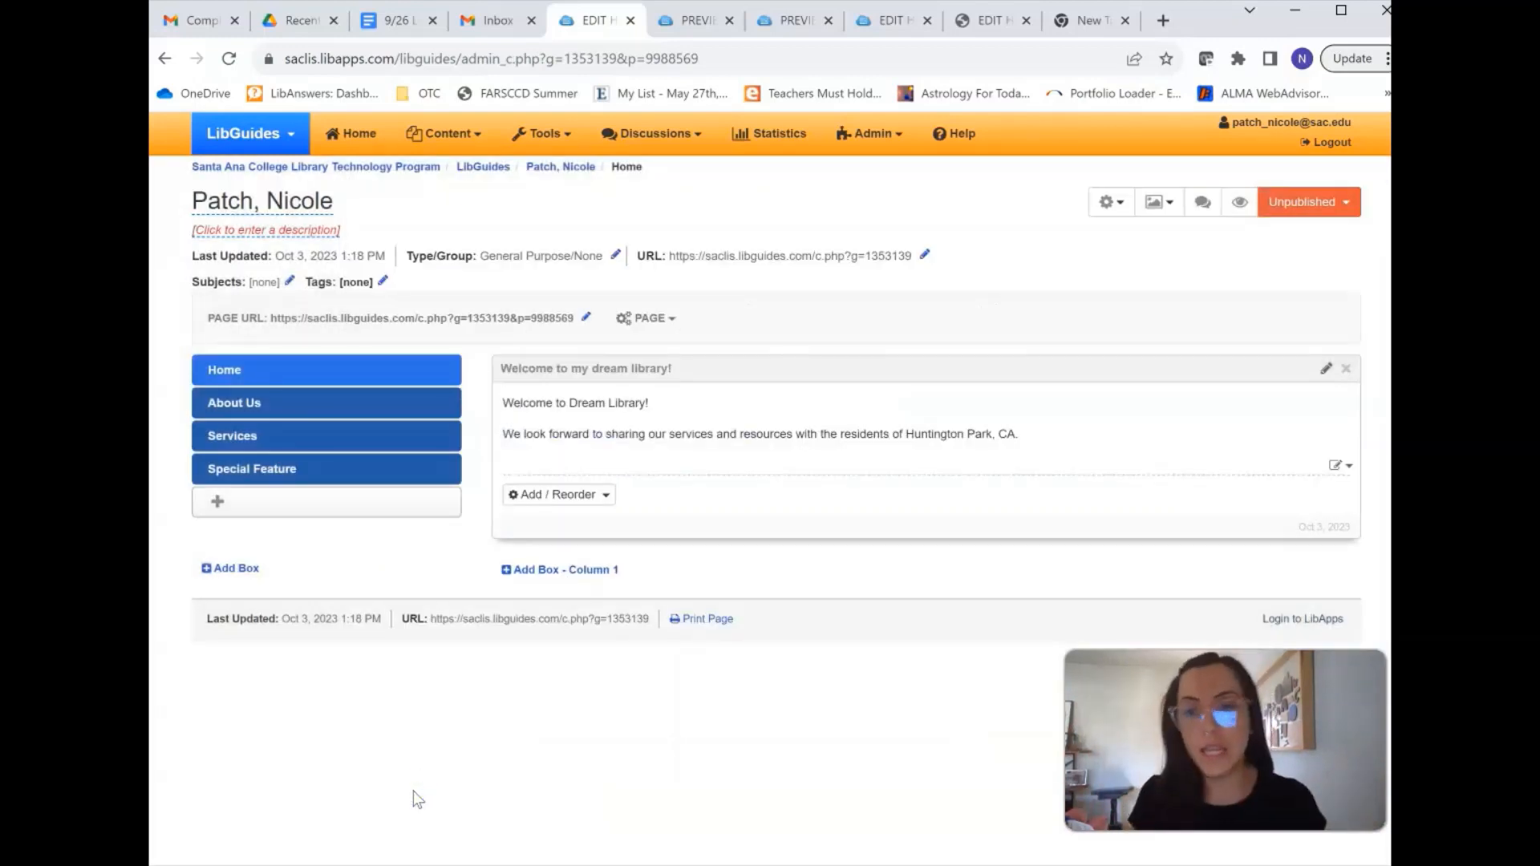
Open the guide's About Us page.
click(157, 748)
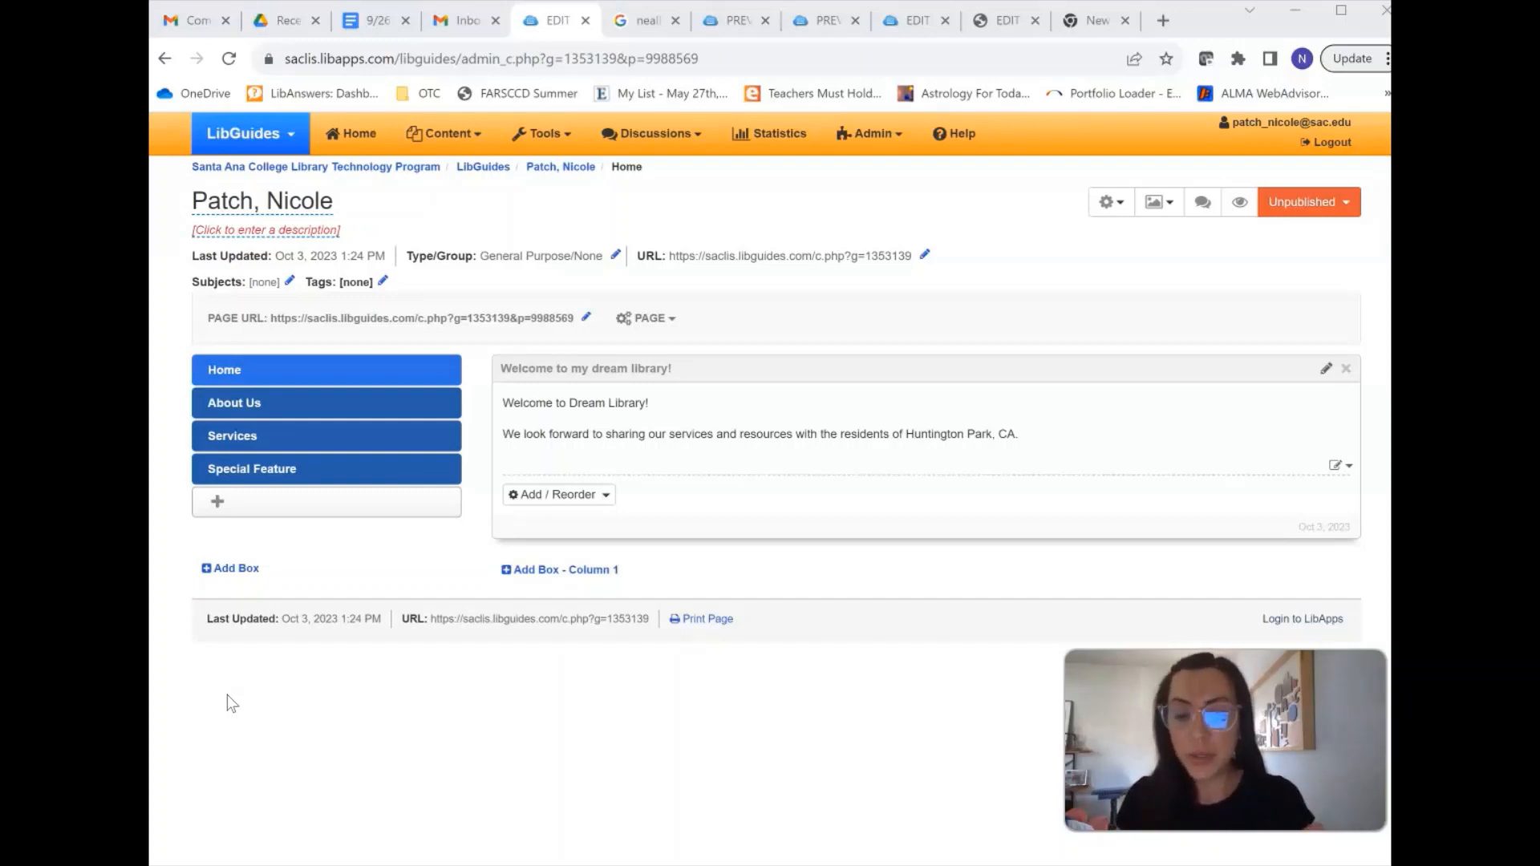
click(255, 406)
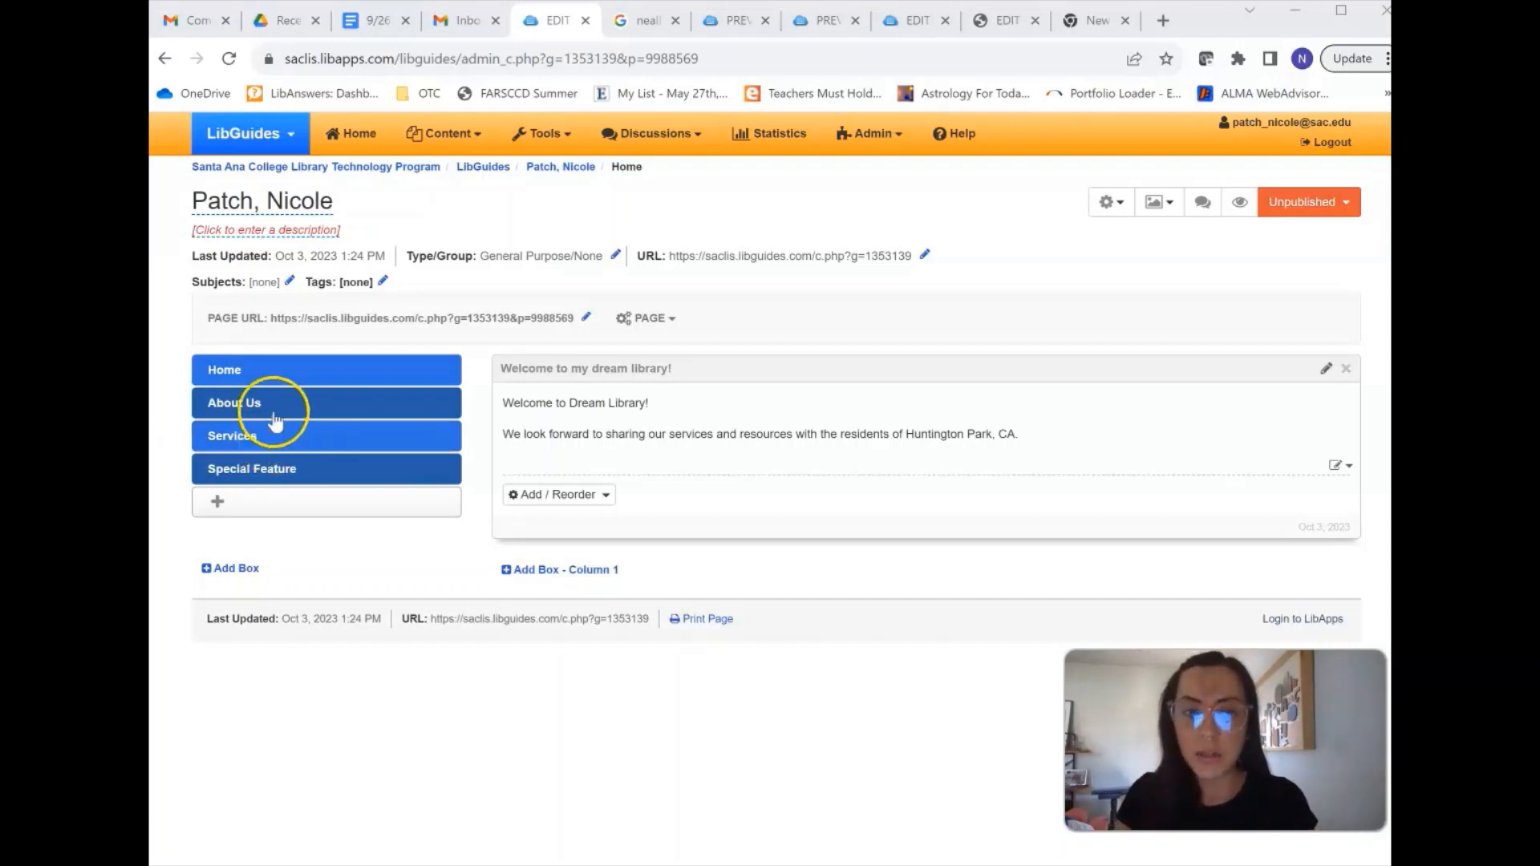